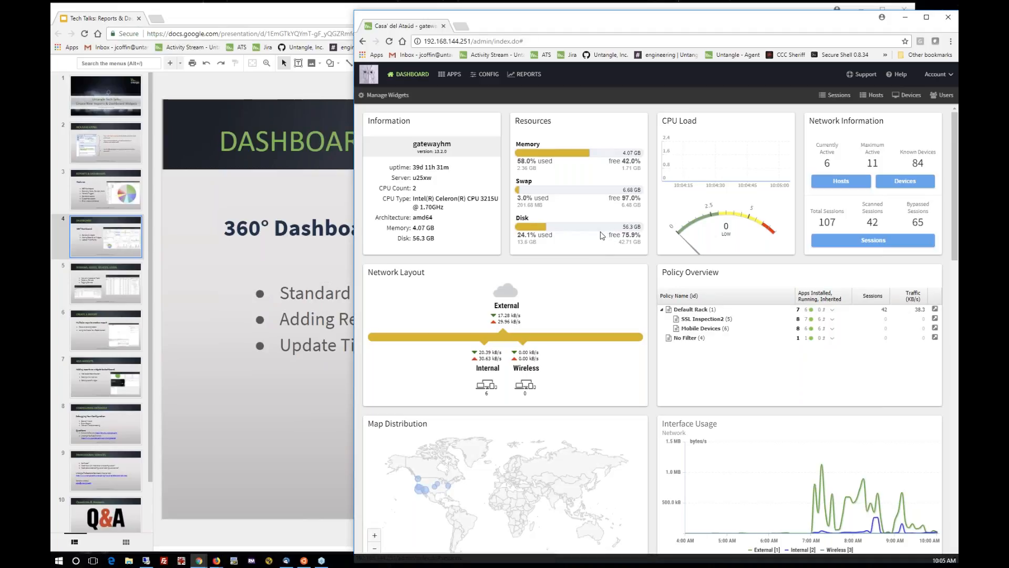
Step: Open the data settings of the Reports app and check the data retention days
click(450, 74)
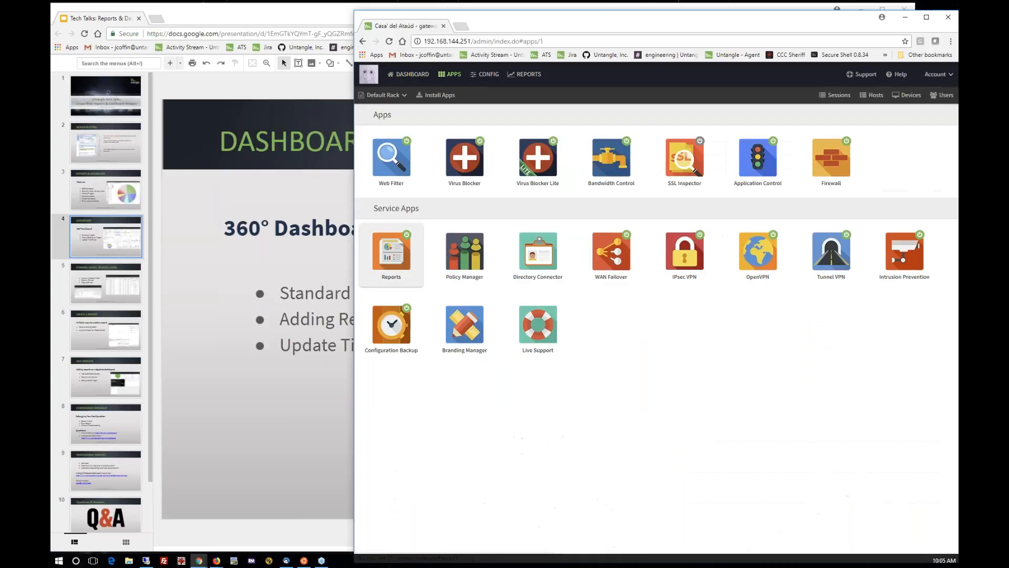
click(391, 252)
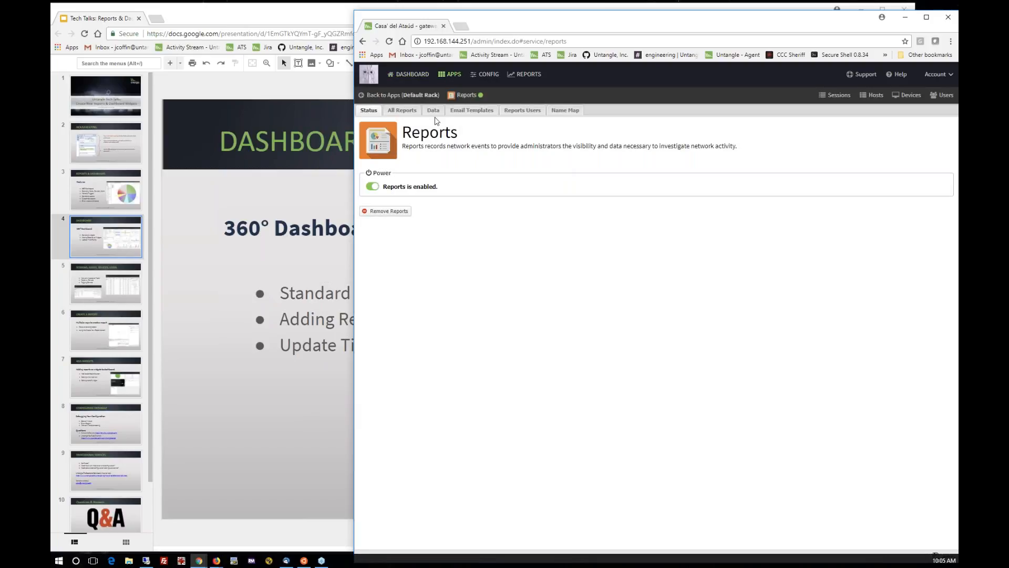
click(433, 111)
double_click(451, 150)
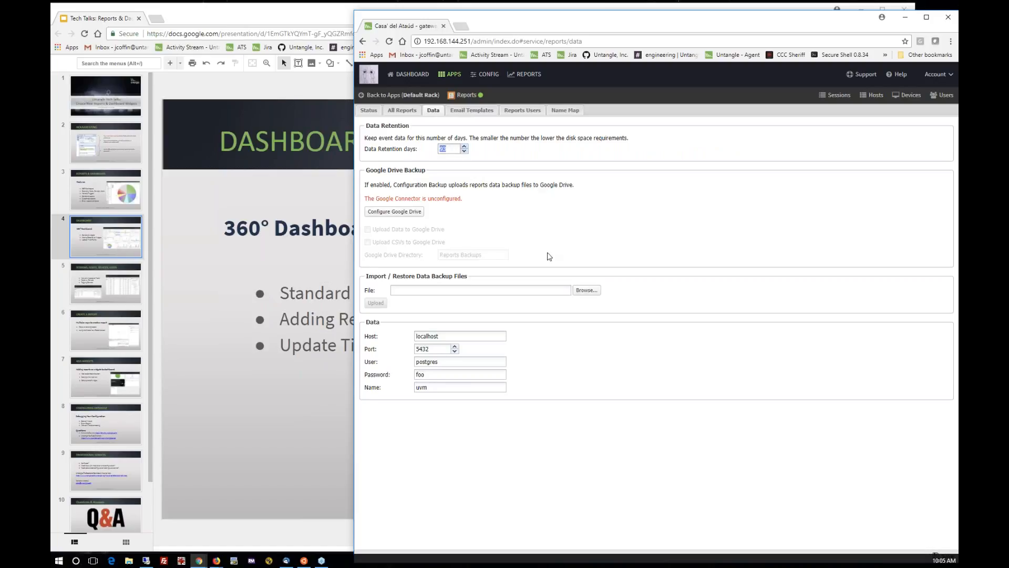
Step: Return to the dashboard and review its widgets from the system information down to the notifications
click(411, 77)
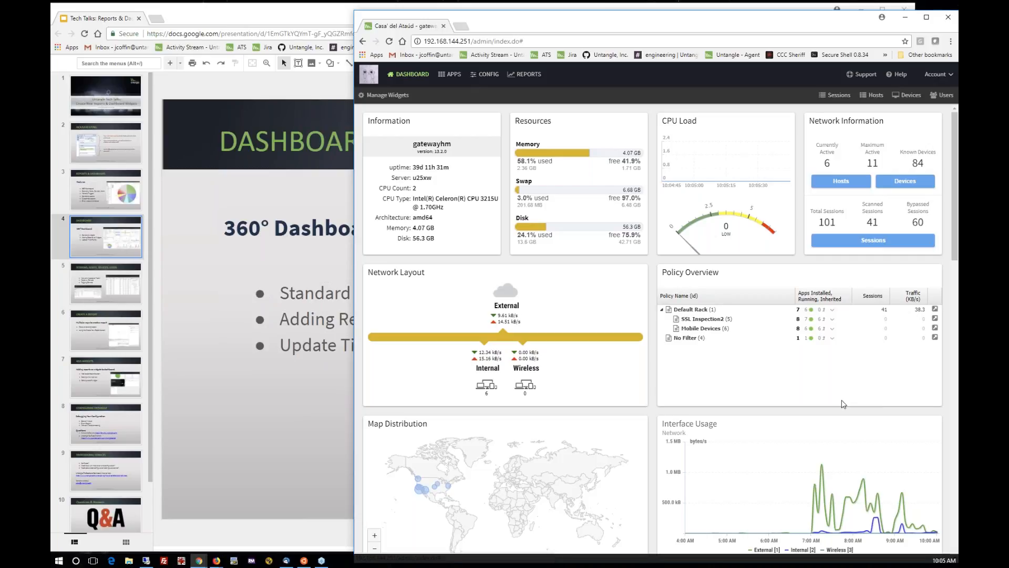
scroll(707, 411, down, 5)
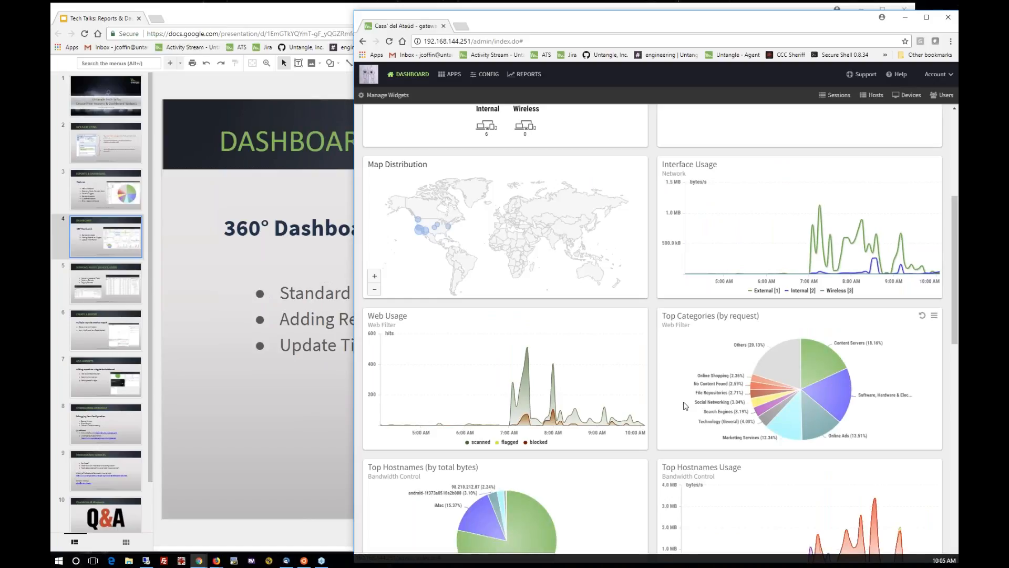
scroll(678, 408, down, 9)
scroll(664, 415, up, 4)
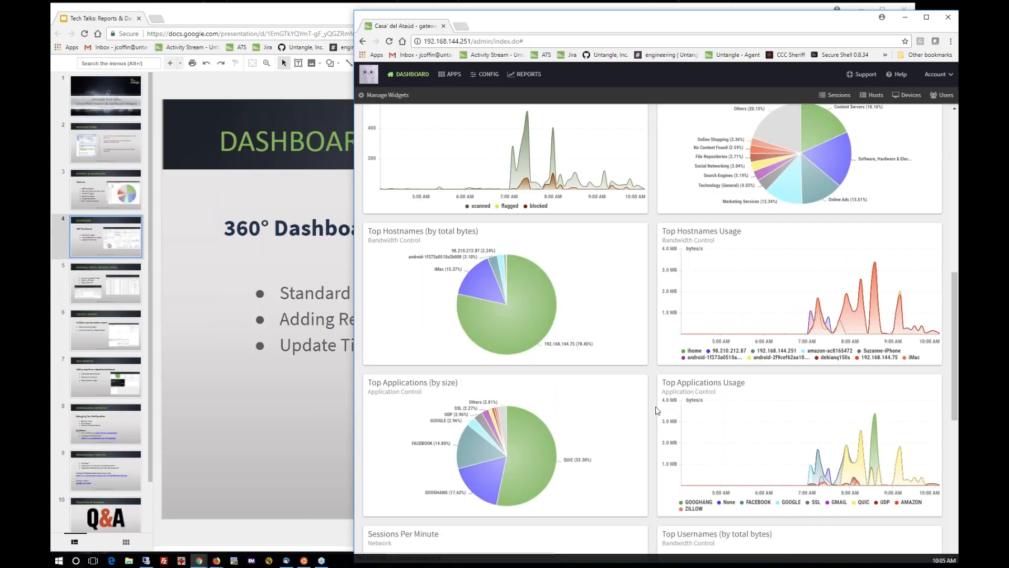
scroll(657, 411, down, 7)
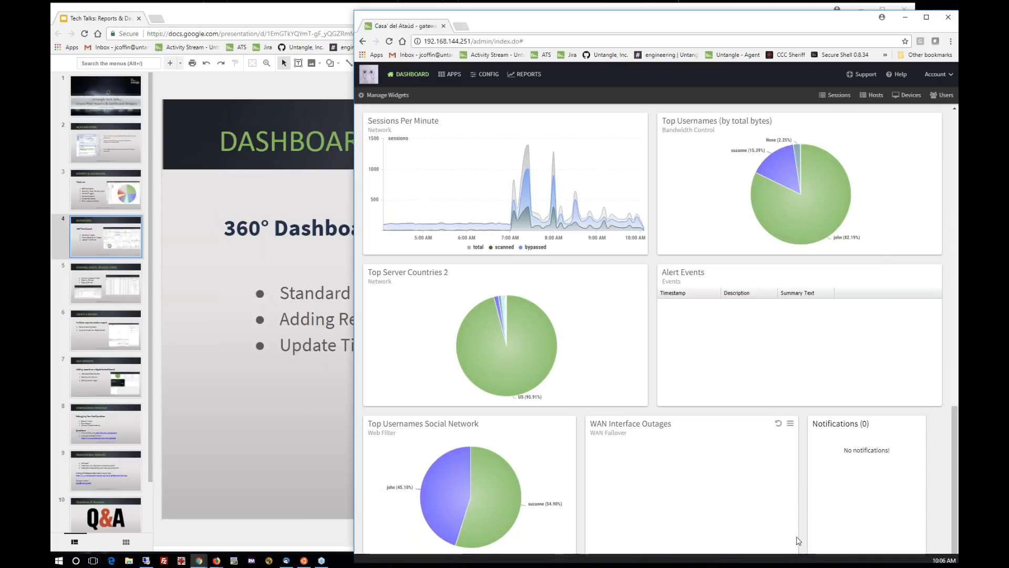
Step: Try a 17-hour timeframe for the dashboard widgets, restore it to 6 hours, and close the widget manager
click(389, 95)
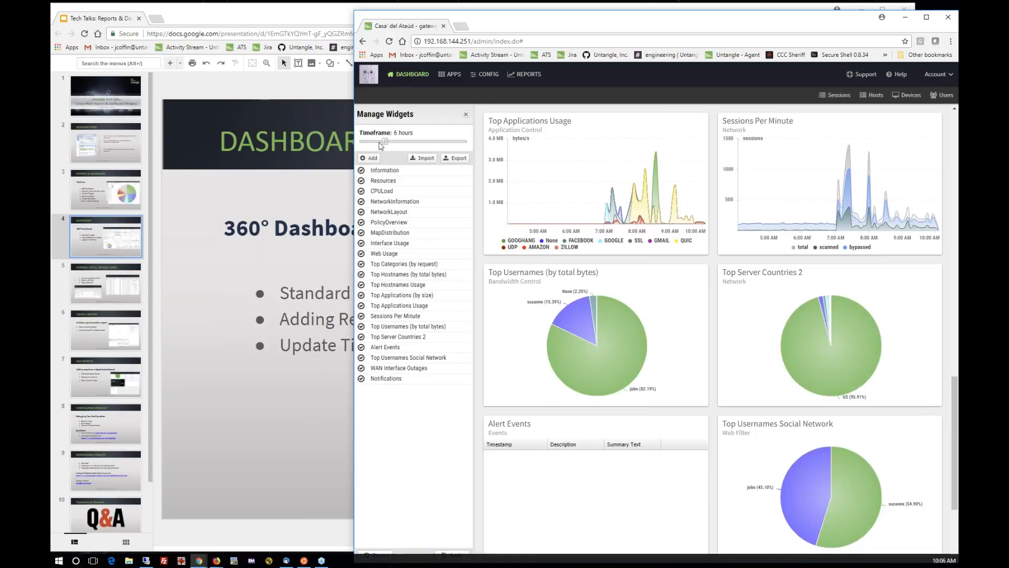
drag(389, 146, 436, 146)
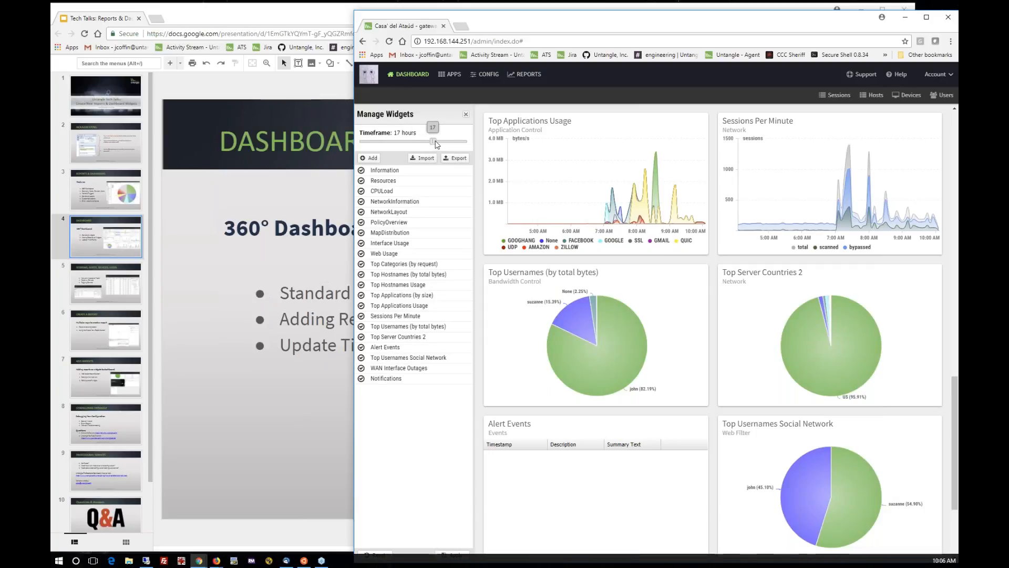
drag(436, 143, 386, 141)
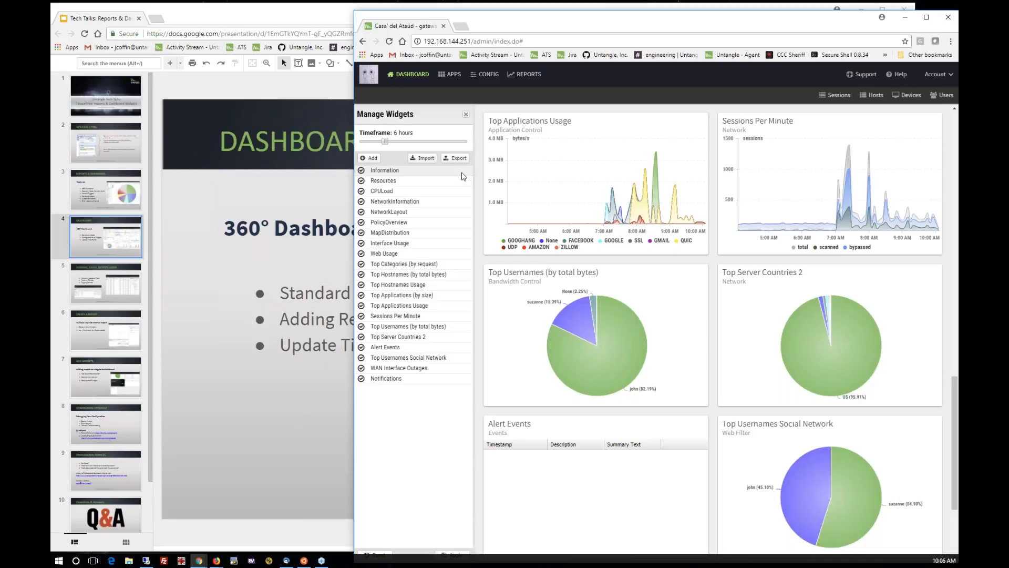
click(466, 116)
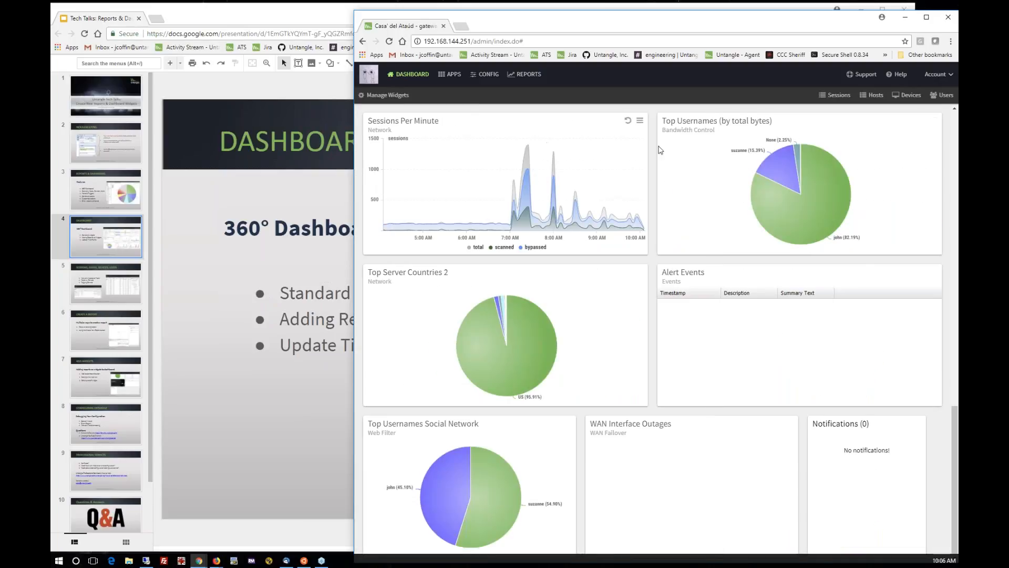
Step: Inspect the description, size and auto-refresh settings of the Sessions Per Minute widget
click(640, 124)
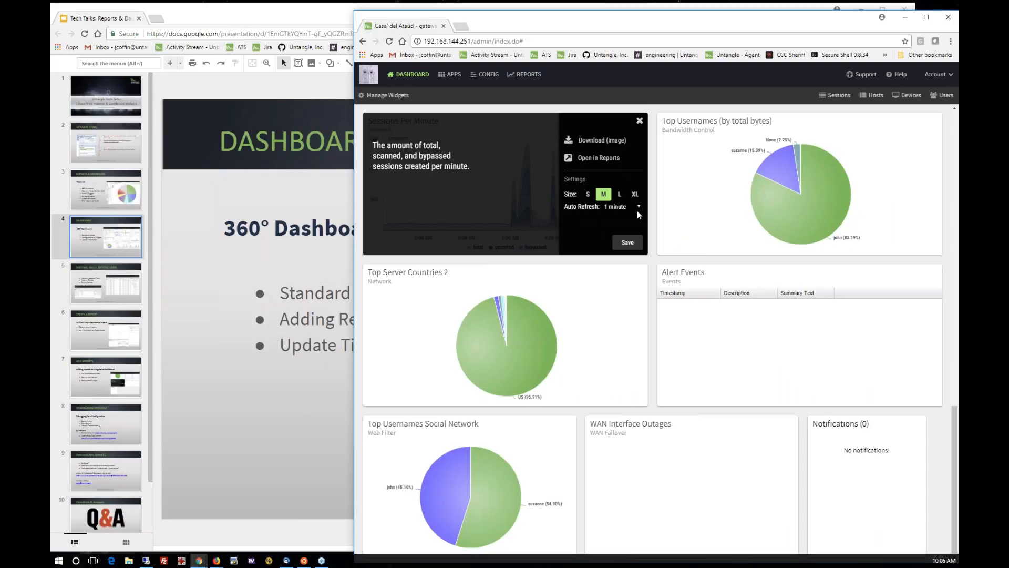
click(639, 122)
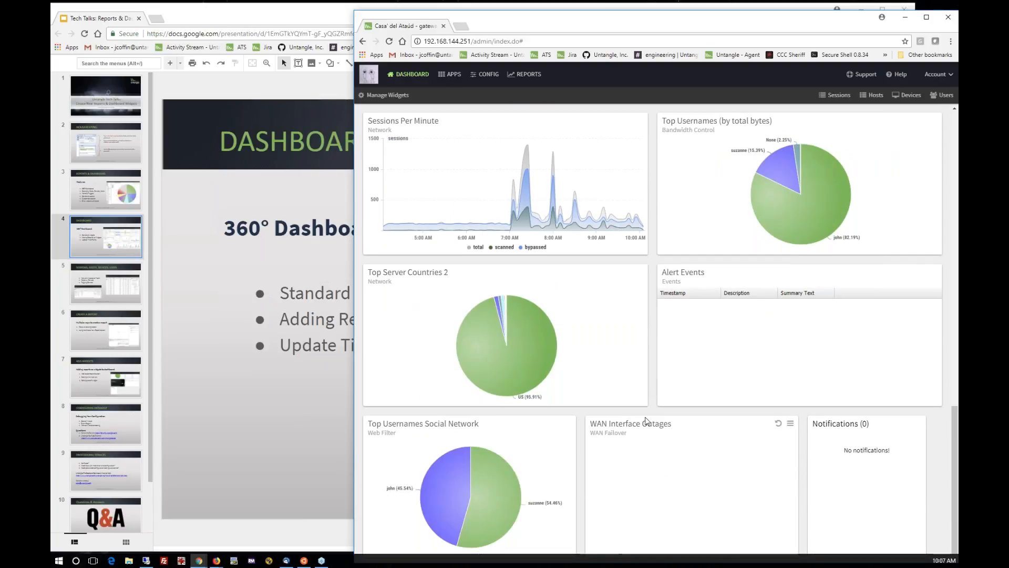
Step: Examine the dashboard's network layout, web usage, top categories, hostnames and applications widgets
scroll(646, 418, up, 6)
scroll(644, 418, up, 9)
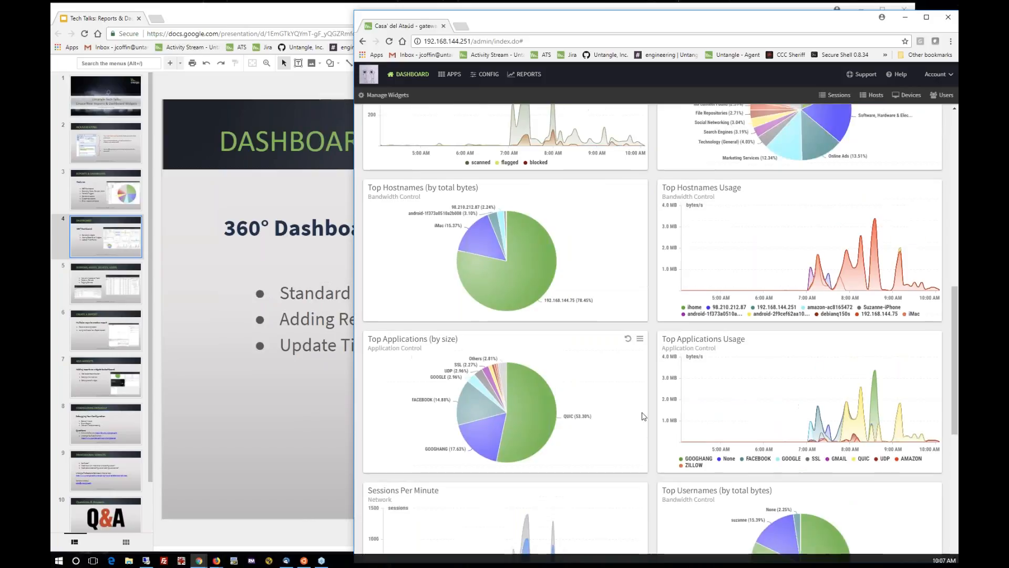
scroll(642, 409, up, 2)
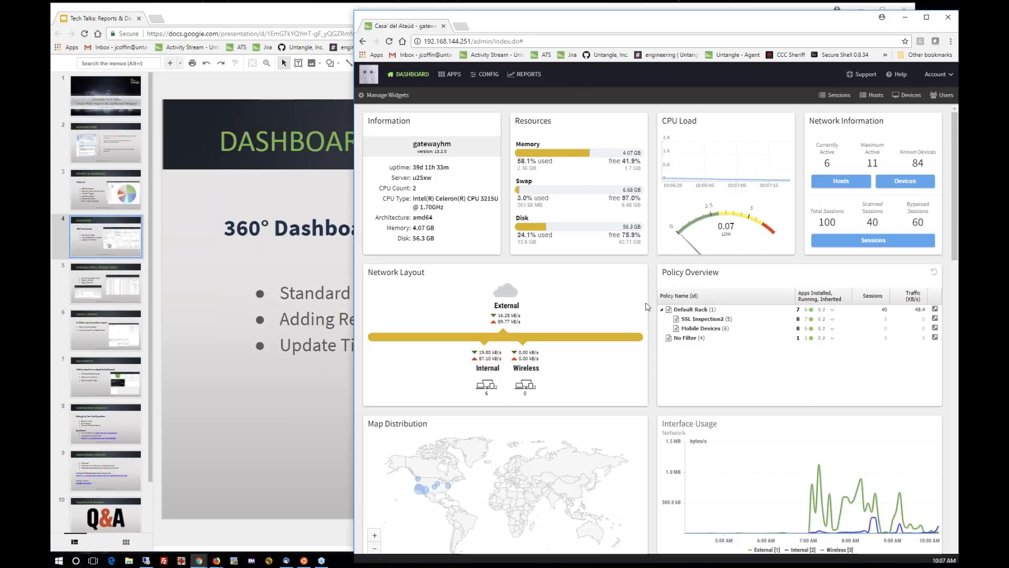
scroll(651, 309, down, 5)
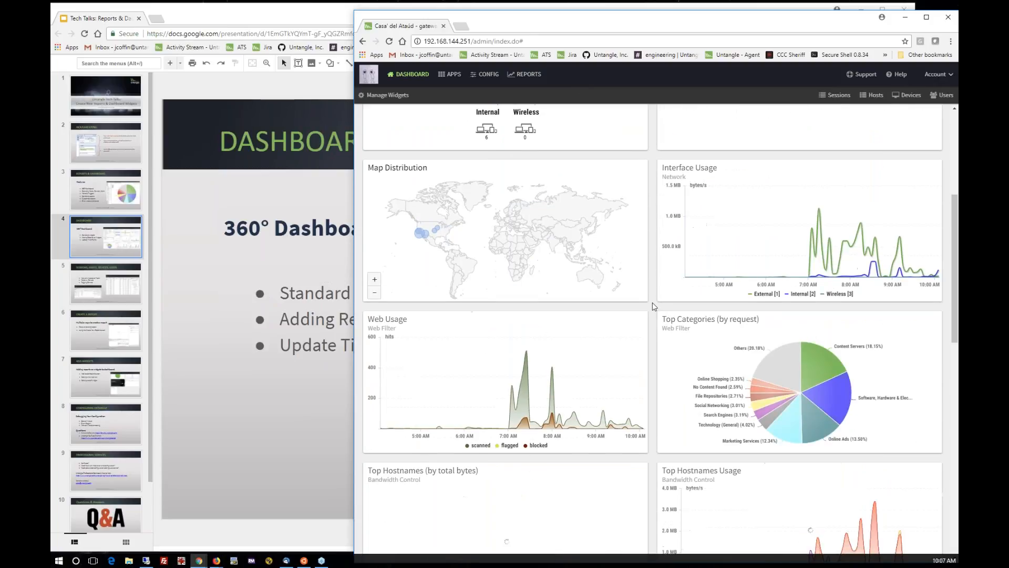
scroll(652, 305, up, 5)
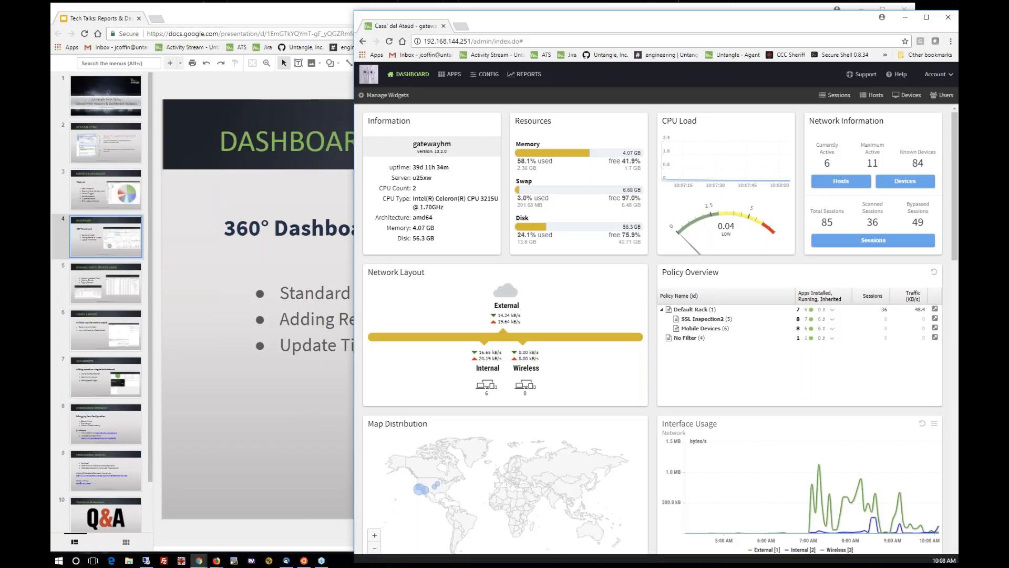
scroll(789, 463, down, 1)
scroll(652, 398, down, 5)
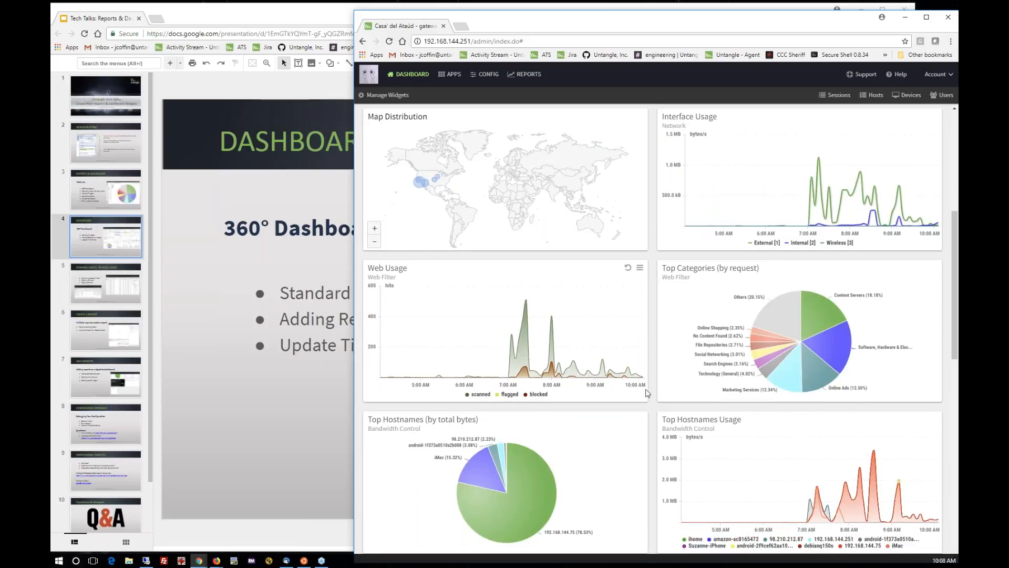
scroll(257, 210, down, 1)
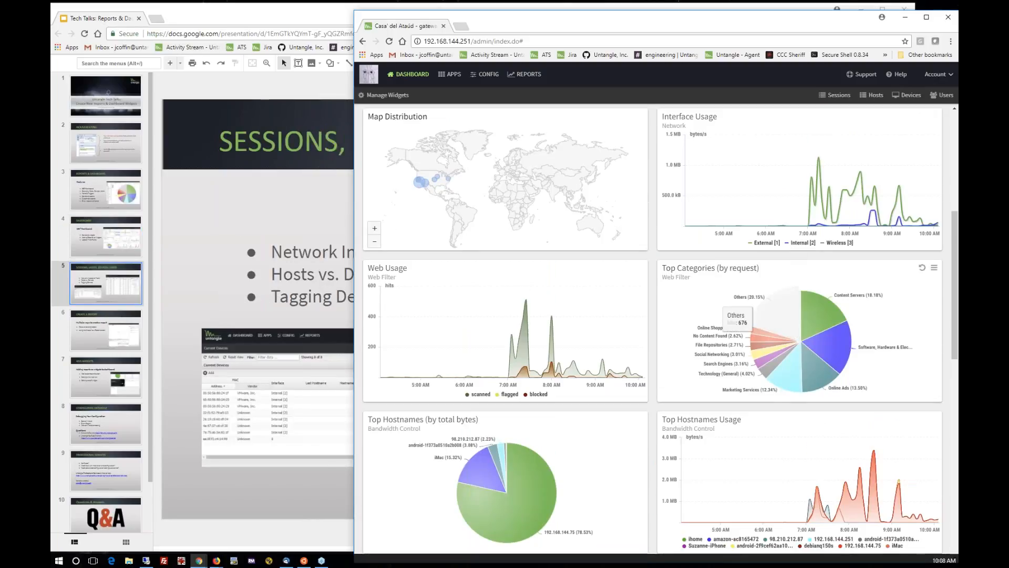
scroll(699, 359, down, 3)
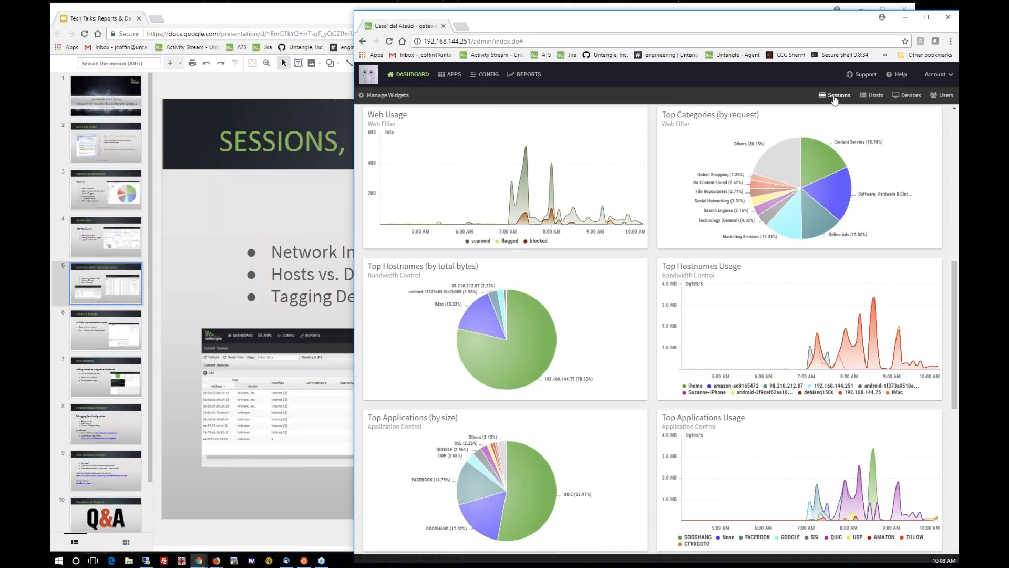
Step: Display the current sessions and examine the full session details of the UDP session on client port 50513
click(835, 96)
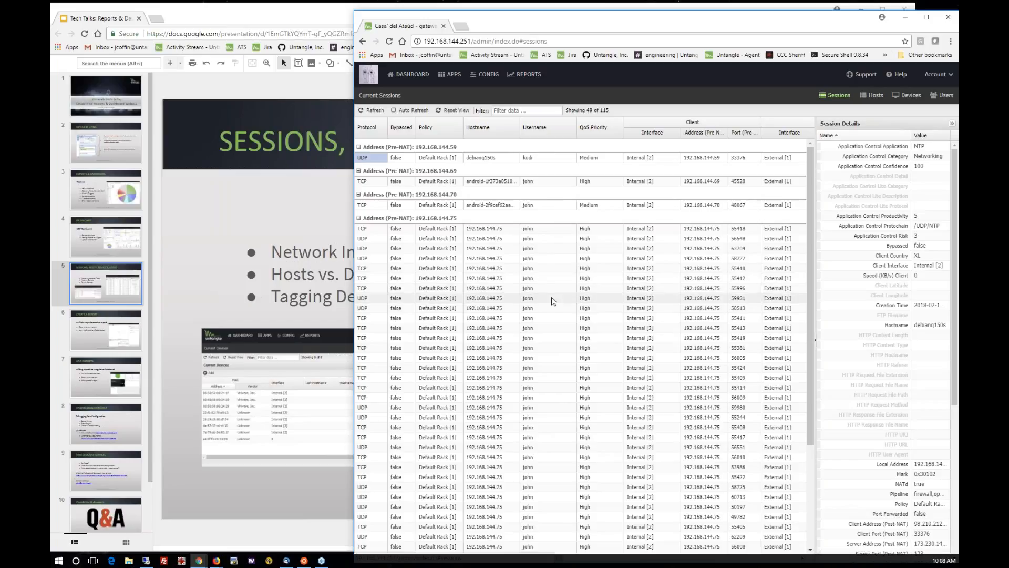
scroll(545, 301, down, 5)
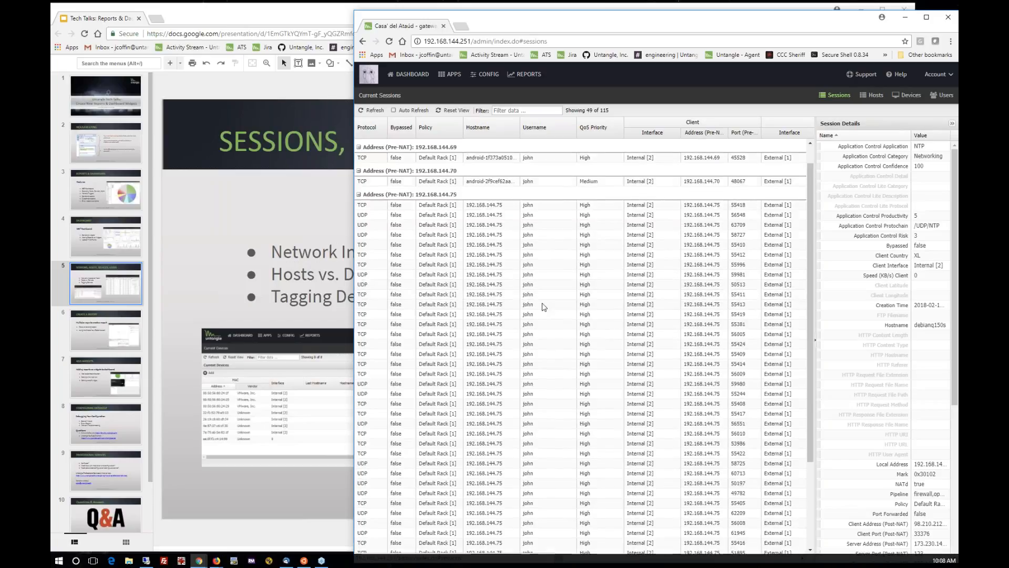
scroll(542, 311, up, 5)
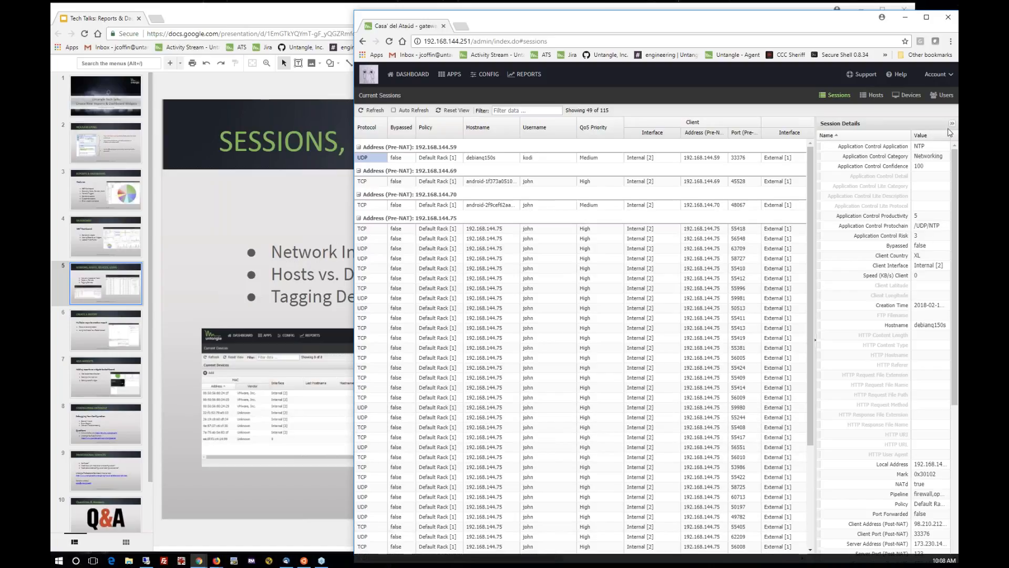
click(653, 308)
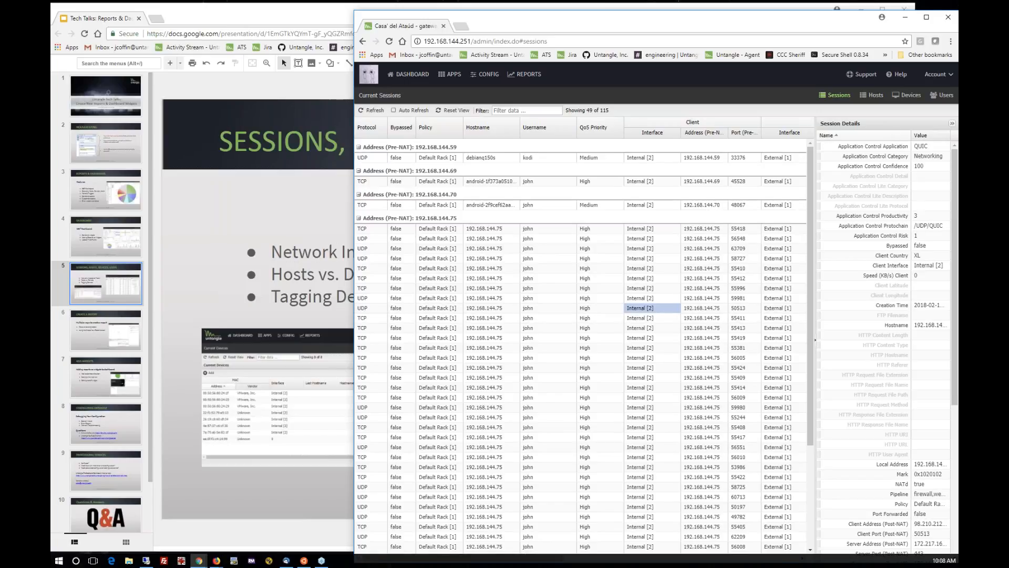
scroll(912, 469, down, 8)
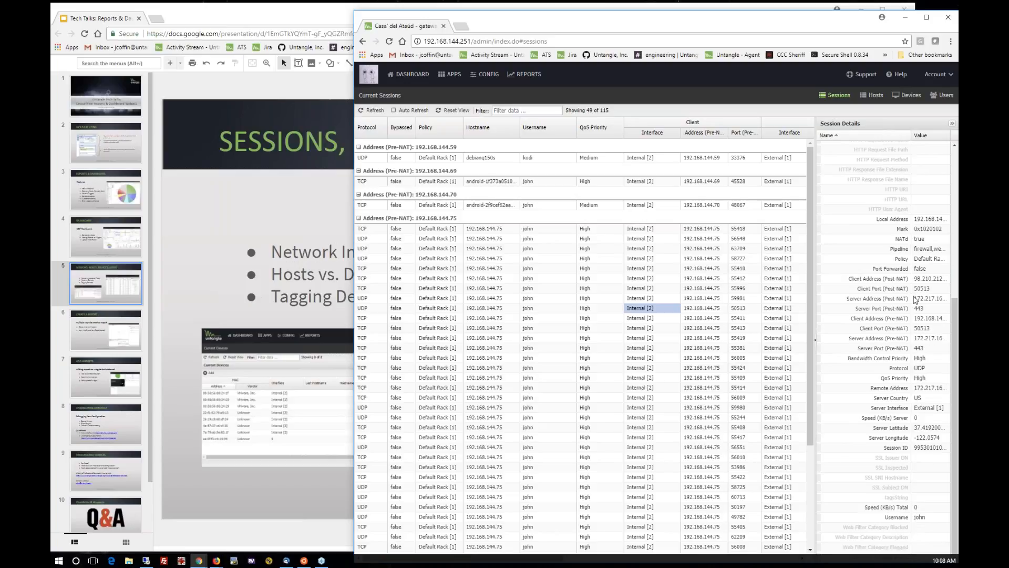
Step: Display the current hosts and collapse the host details to reveal the hostname and username columns
click(870, 99)
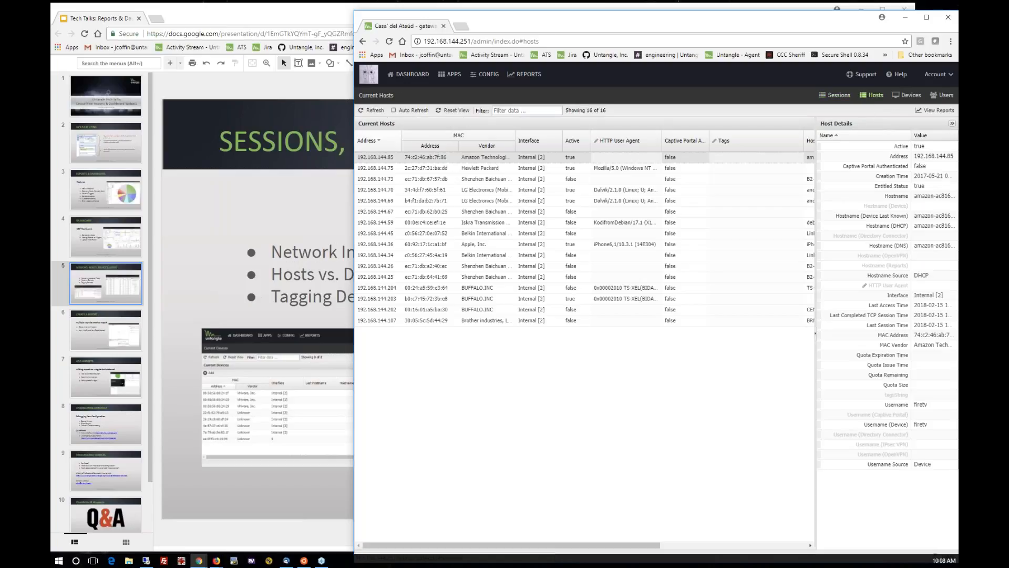
click(953, 125)
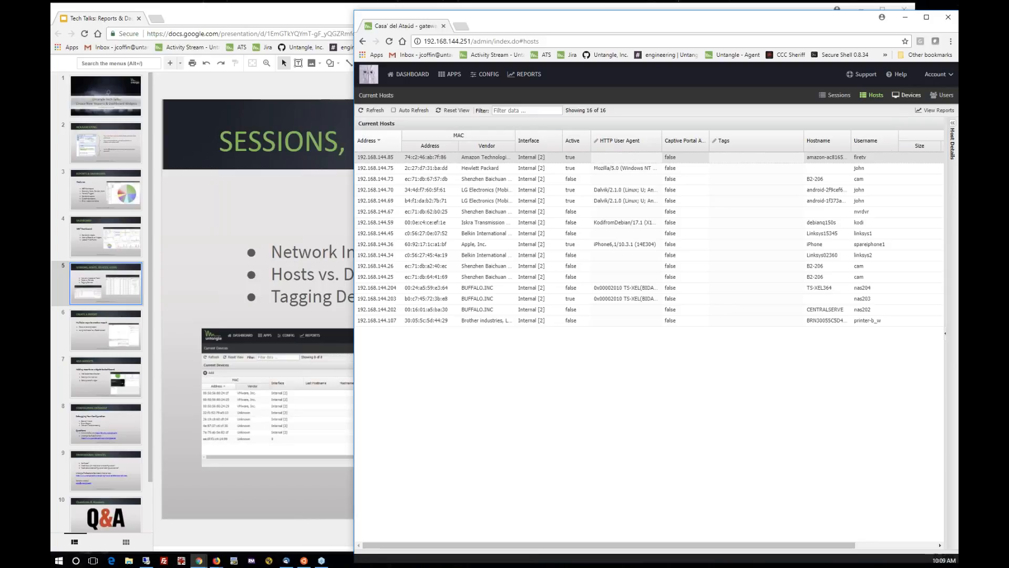
Step: Display the current devices and look through their hostnames, usernames and last seen times
click(901, 98)
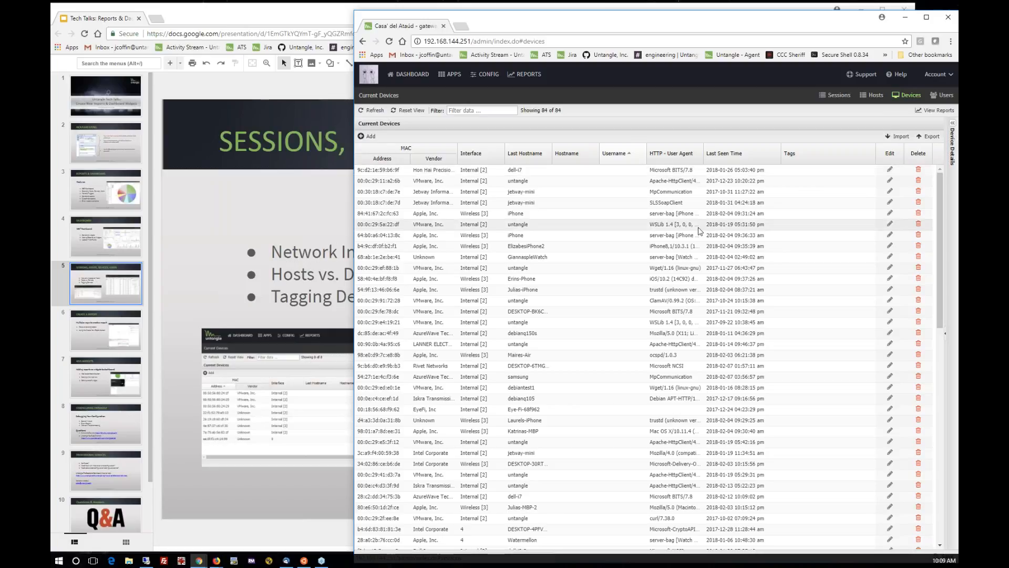
scroll(685, 276, down, 6)
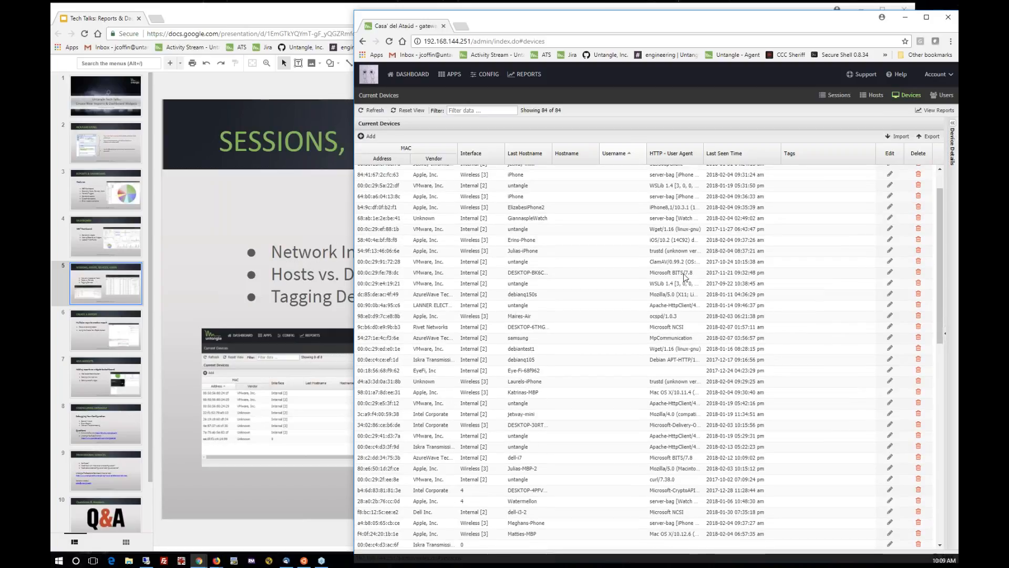
scroll(684, 276, down, 5)
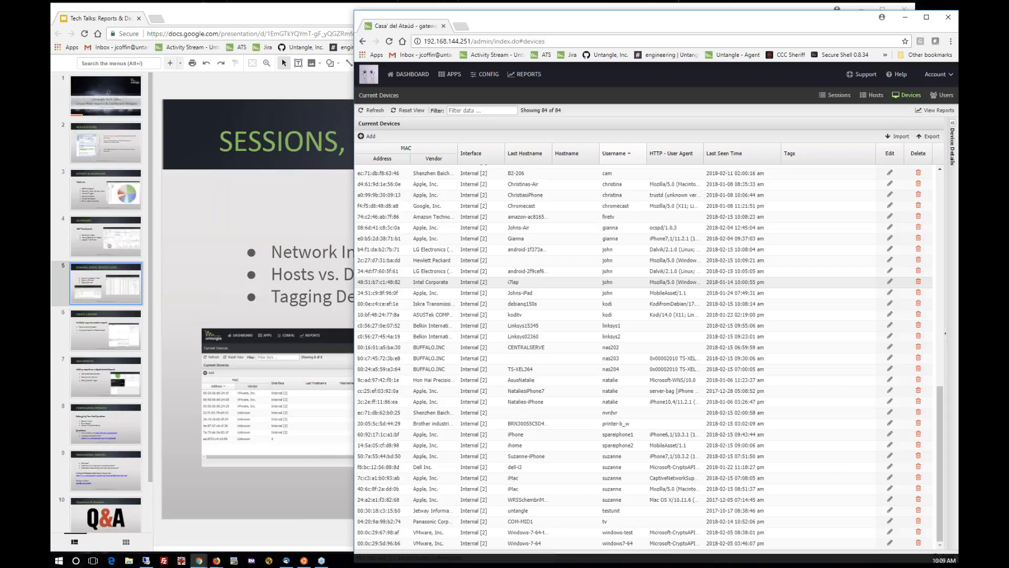
scroll(627, 298, up, 4)
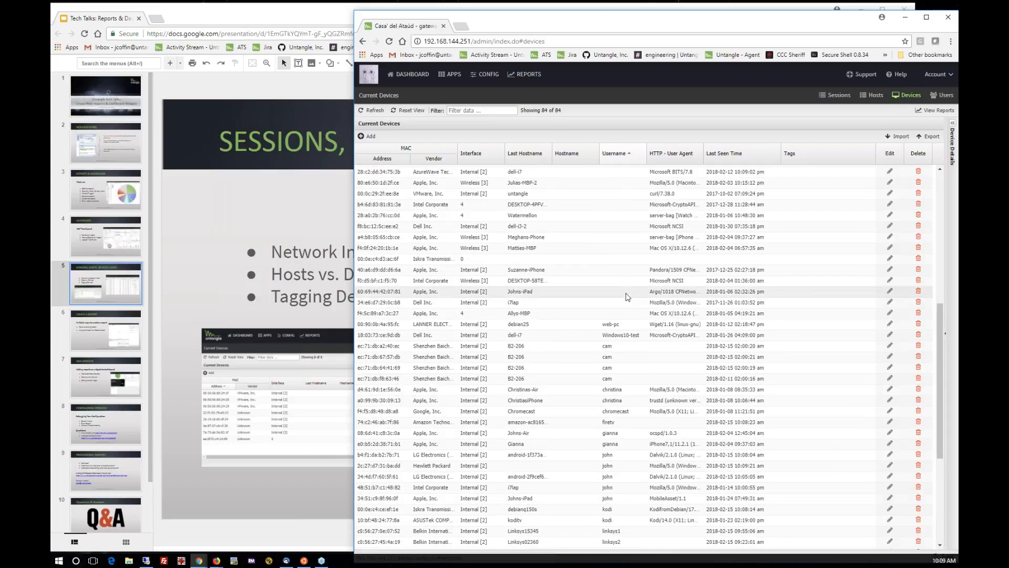
scroll(627, 294, up, 1)
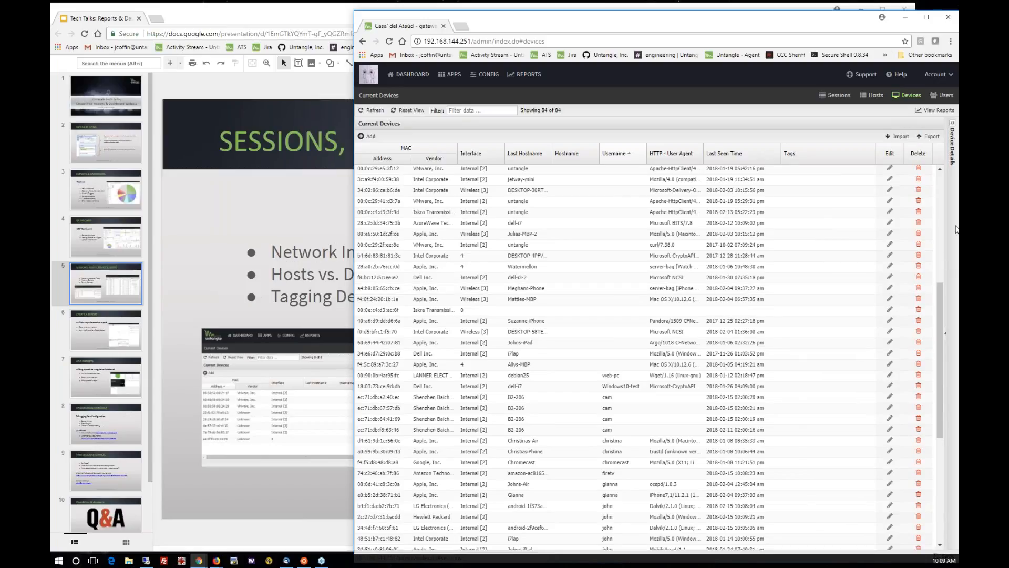
Step: View the current users, and return to the current hosts with the host details collapsed
click(941, 98)
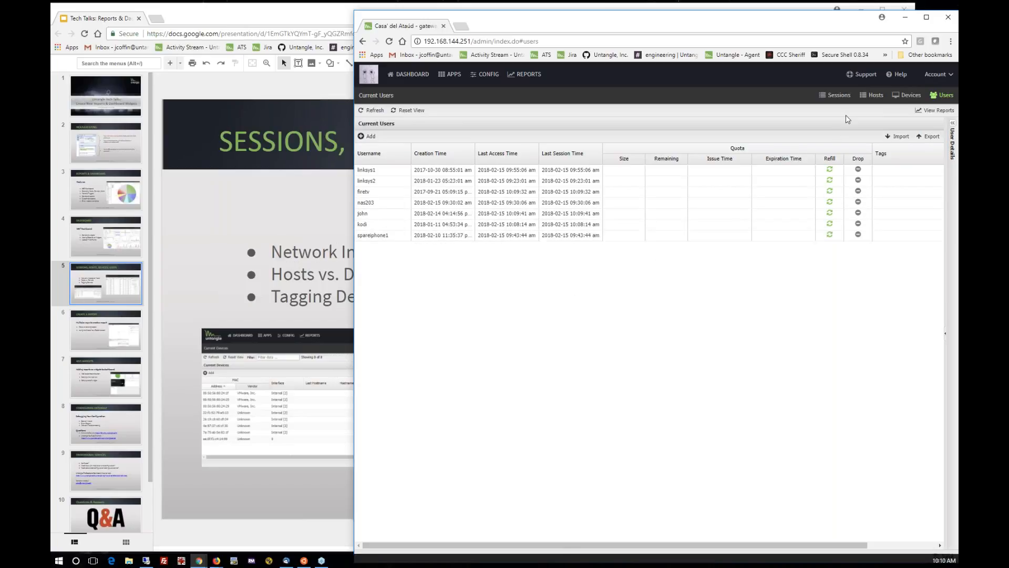
click(877, 97)
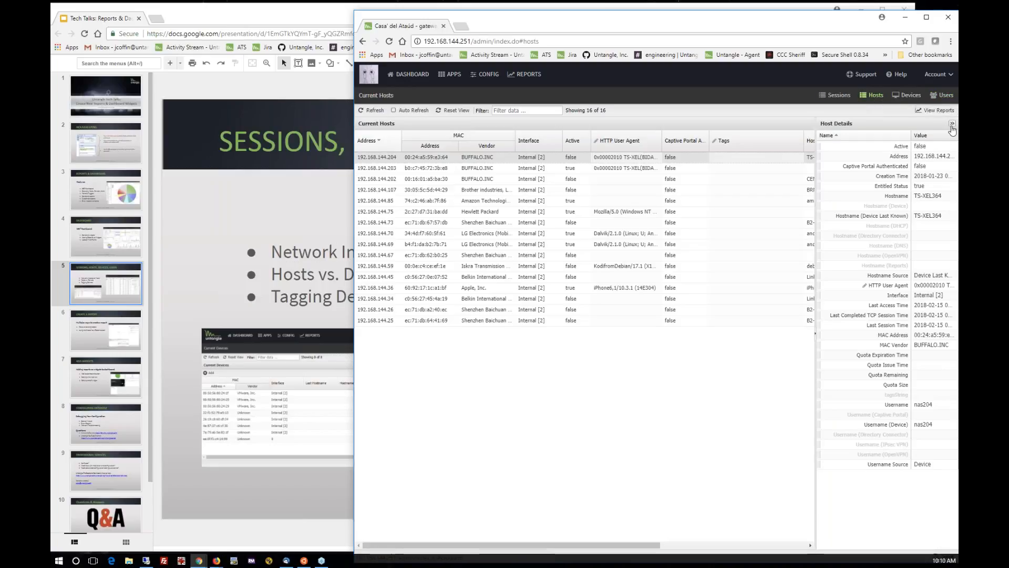
click(952, 125)
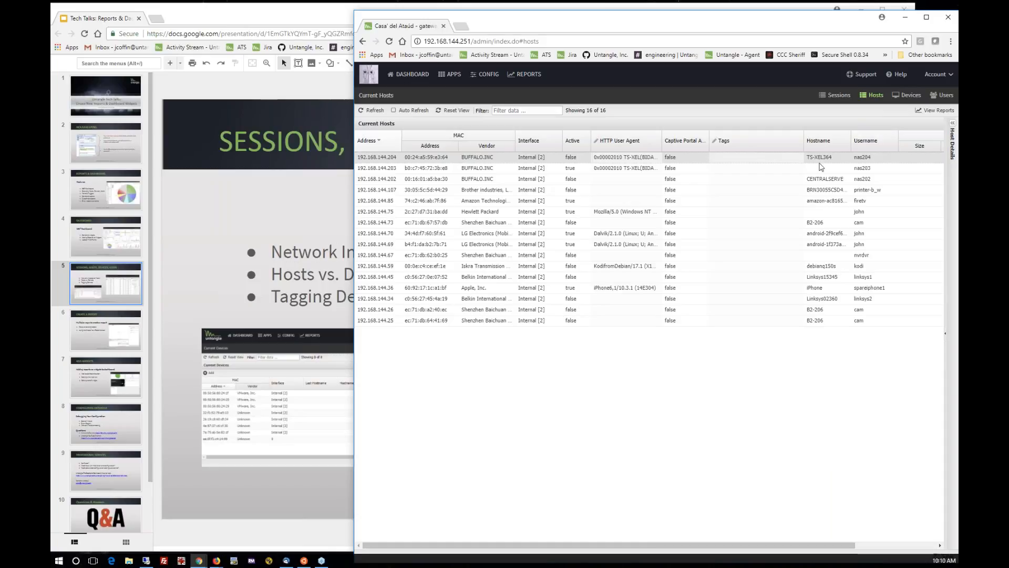
Step: Copy the MAC address of host 192.168.144.203, filter the current devices by b0:c7:45:72:3b:e8, and open the matching device's username for editing
click(879, 169)
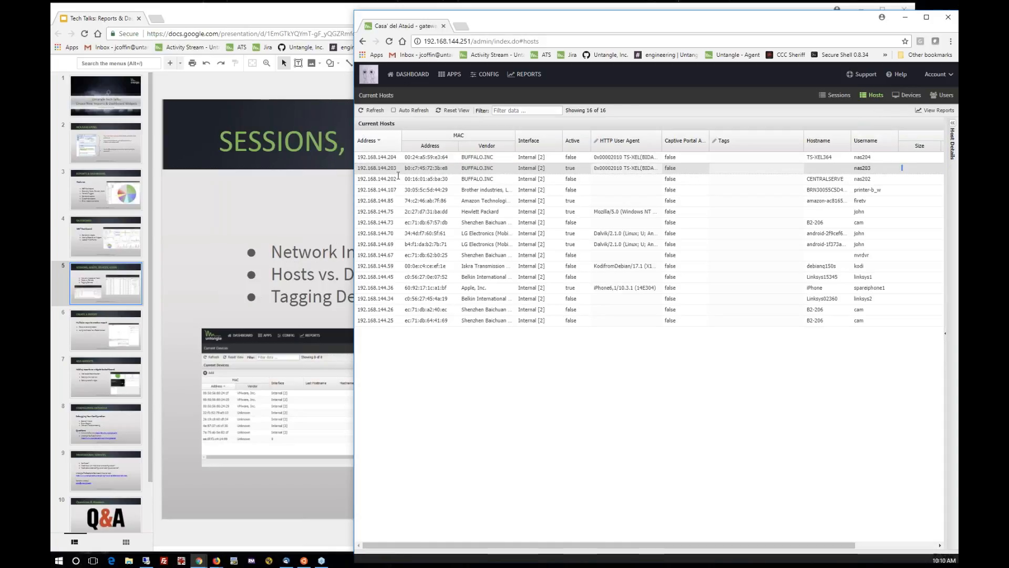
drag(454, 168, 406, 168)
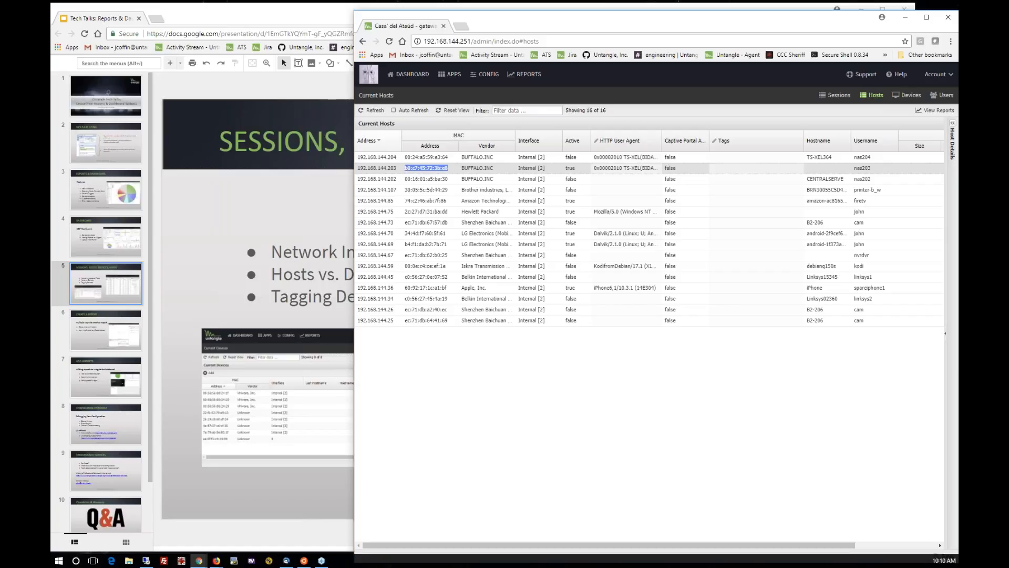
click(906, 96)
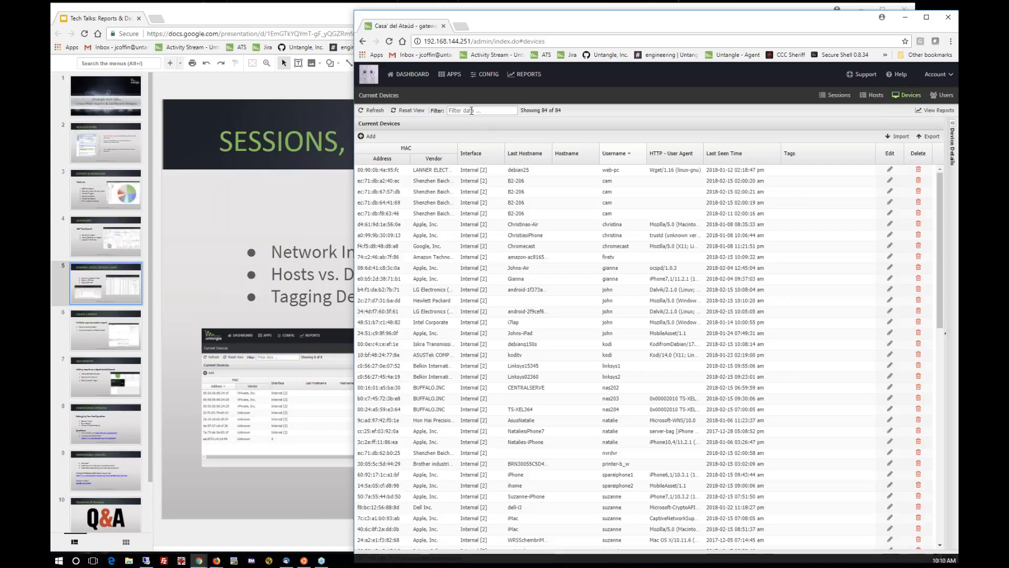
text(b0:c7:45:72:3b:e8)
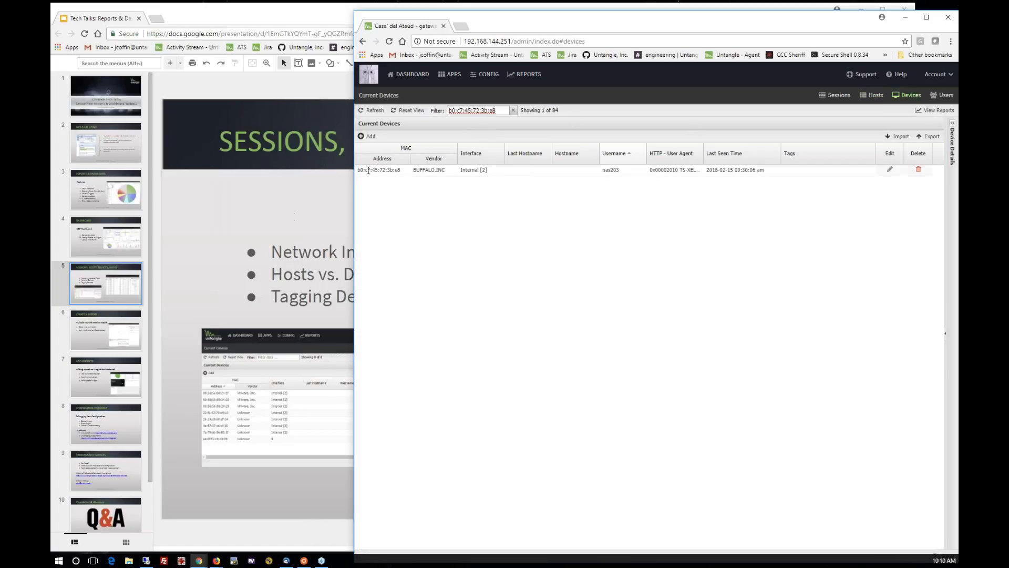
click(624, 174)
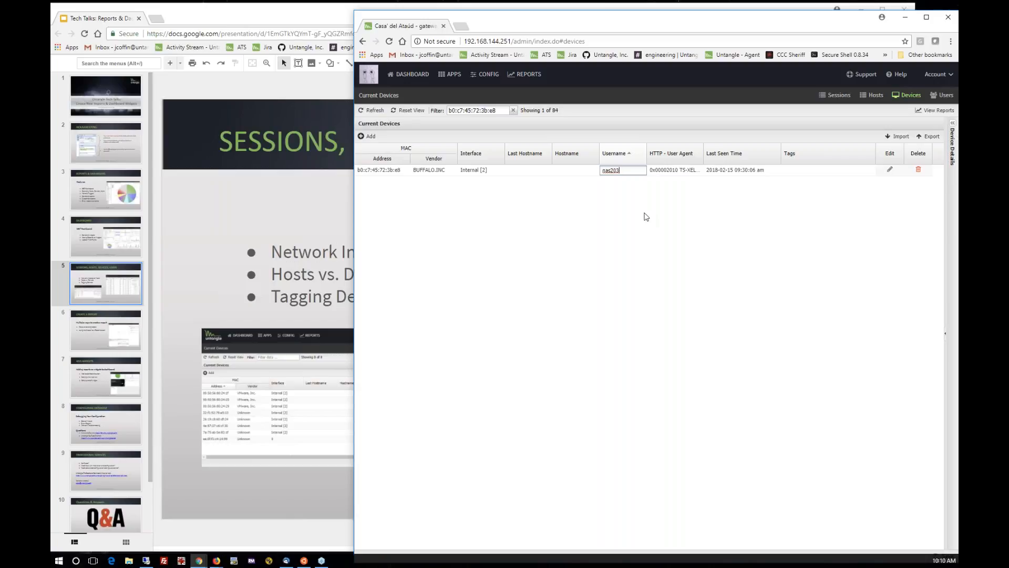
Step: Open the Default Rack's policy management from the installed apps and display the Policy Manager rules
click(448, 76)
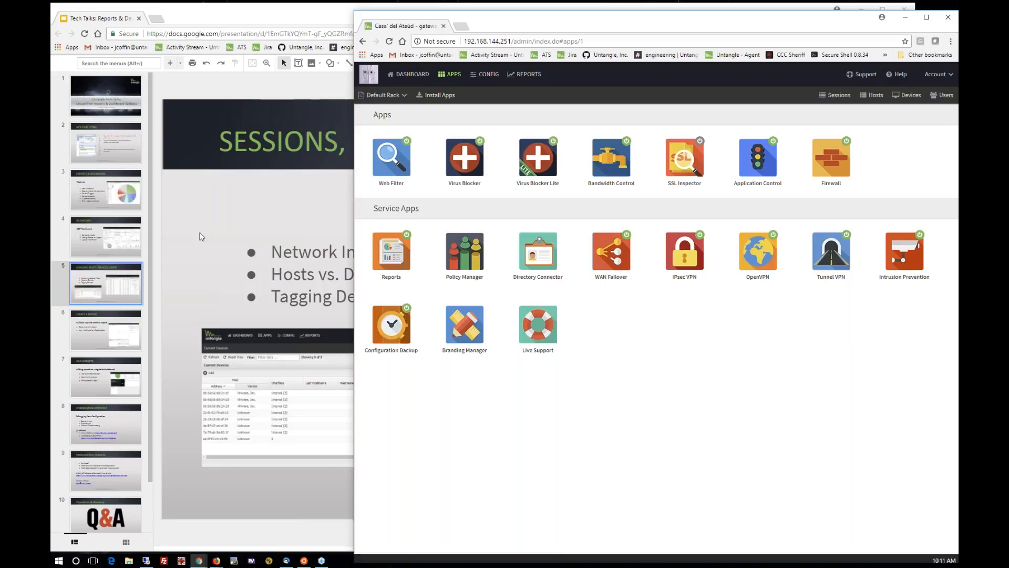
click(199, 313)
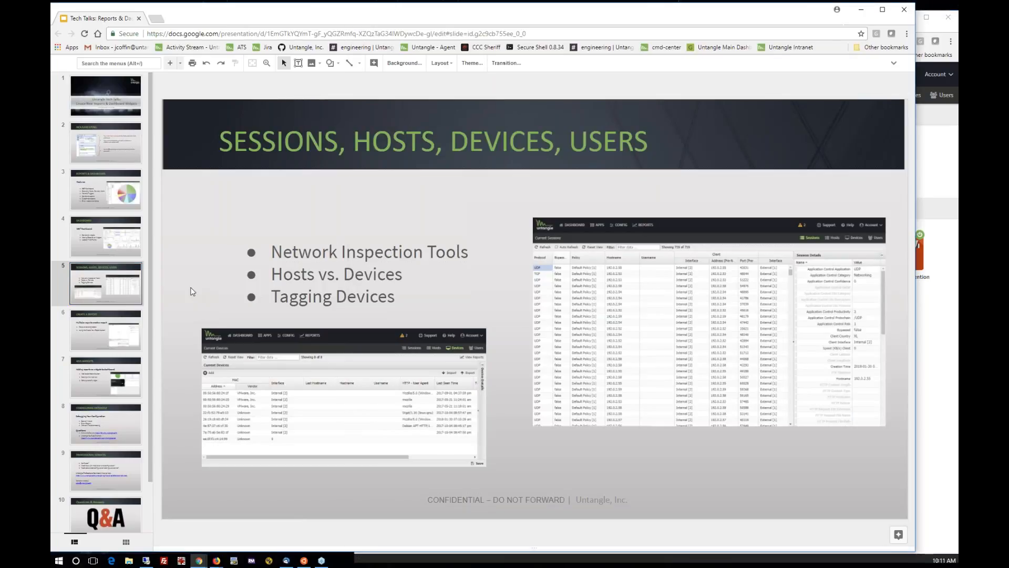
click(936, 182)
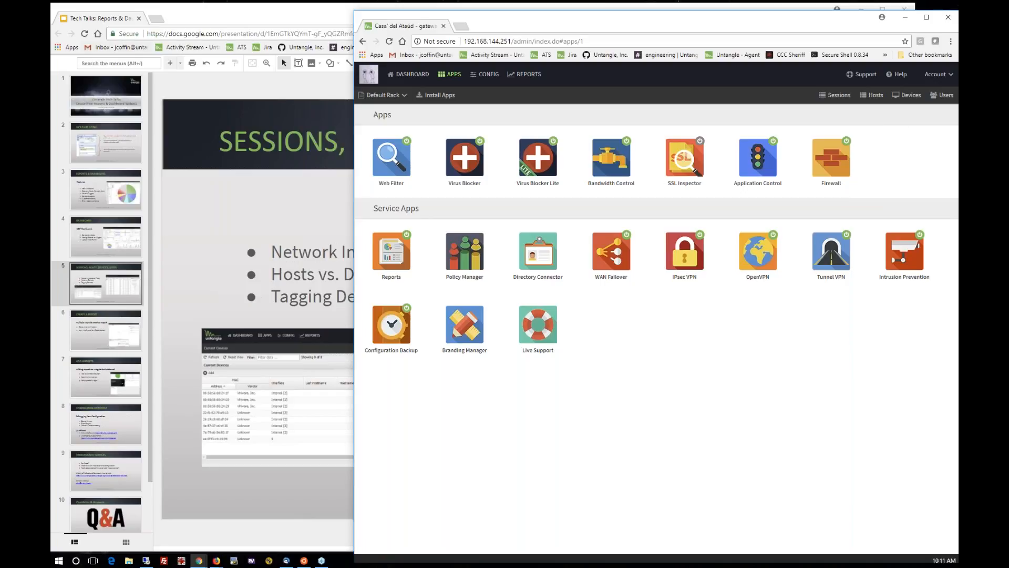
click(402, 98)
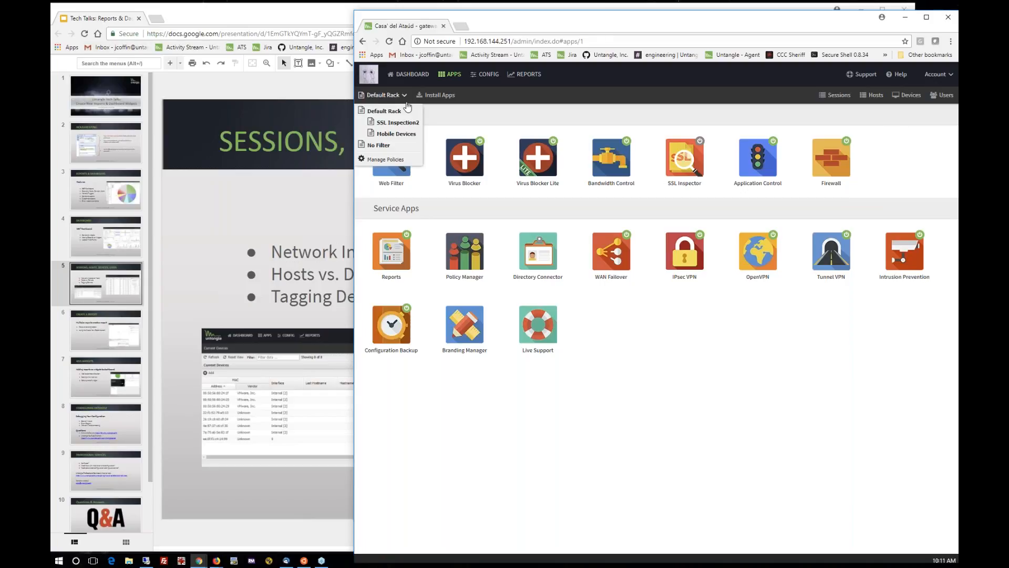
click(386, 160)
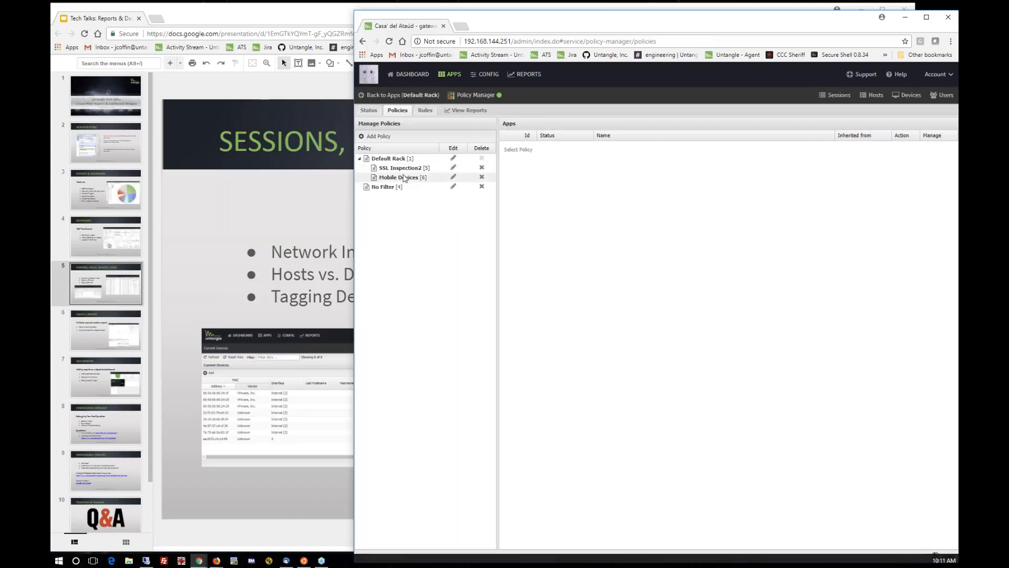
click(425, 110)
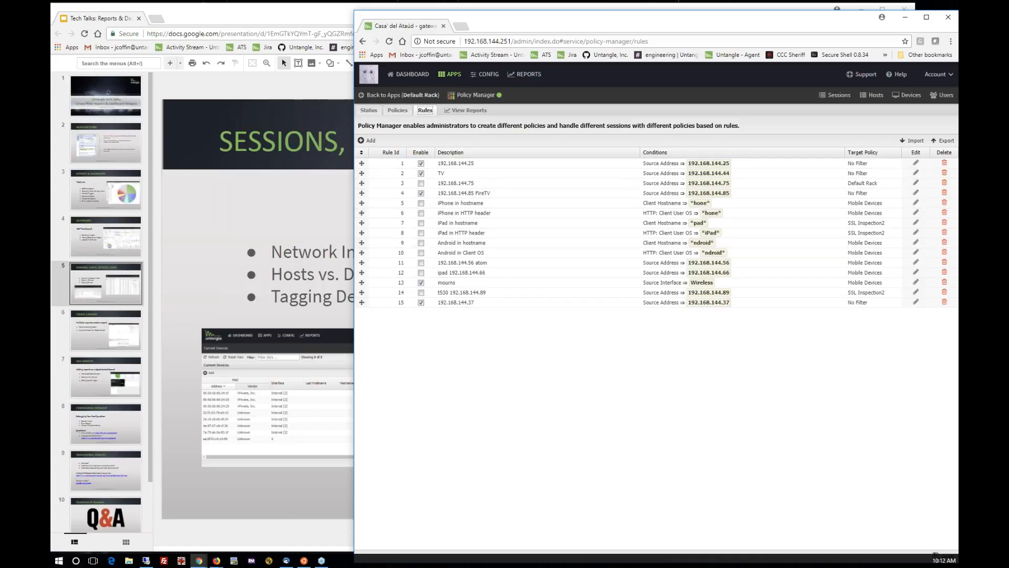
Step: Show the Create a Report slide in the Google Slides presentation, and switch back to Untangle to display the report categories
click(421, 79)
click(129, 333)
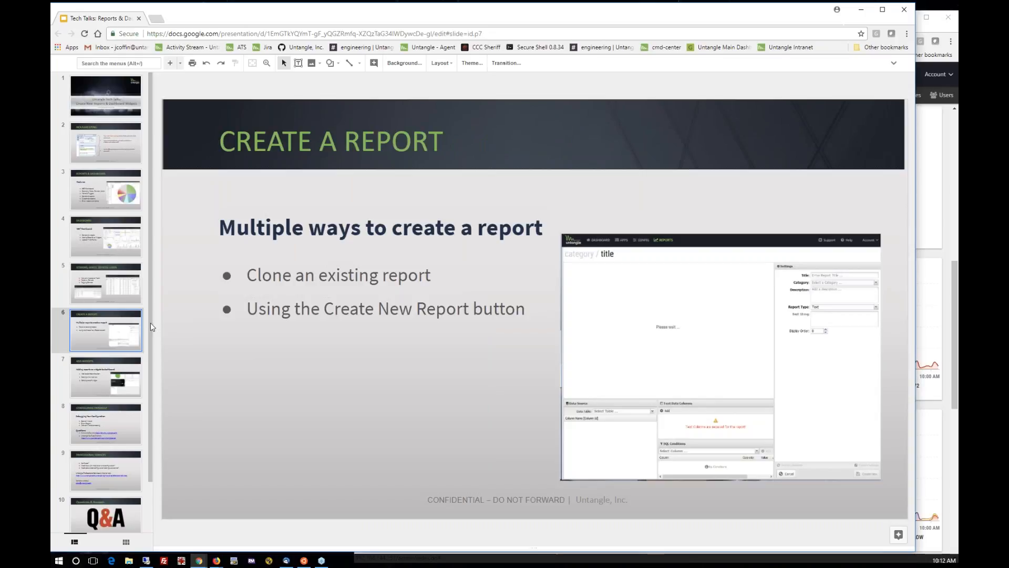
click(945, 198)
click(527, 78)
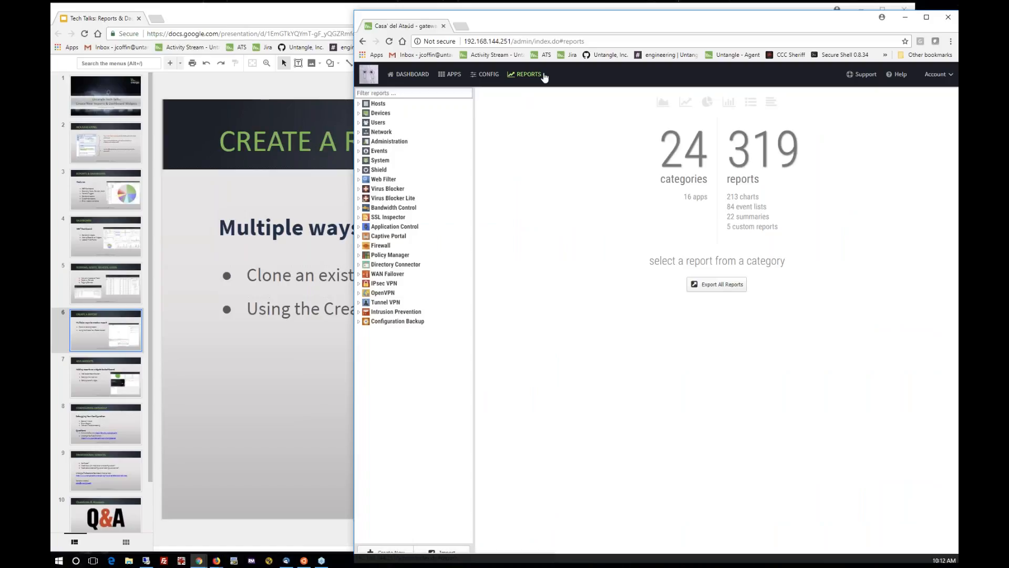
Step: Open the Web Filter report Top Sites (by request) and inspect the hits of individual pie slices
click(387, 179)
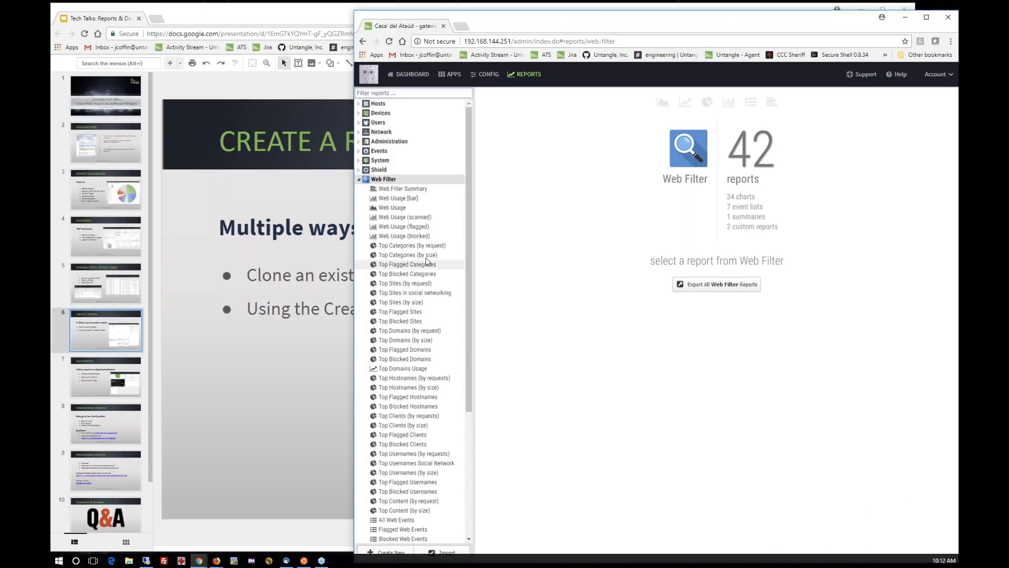
click(414, 285)
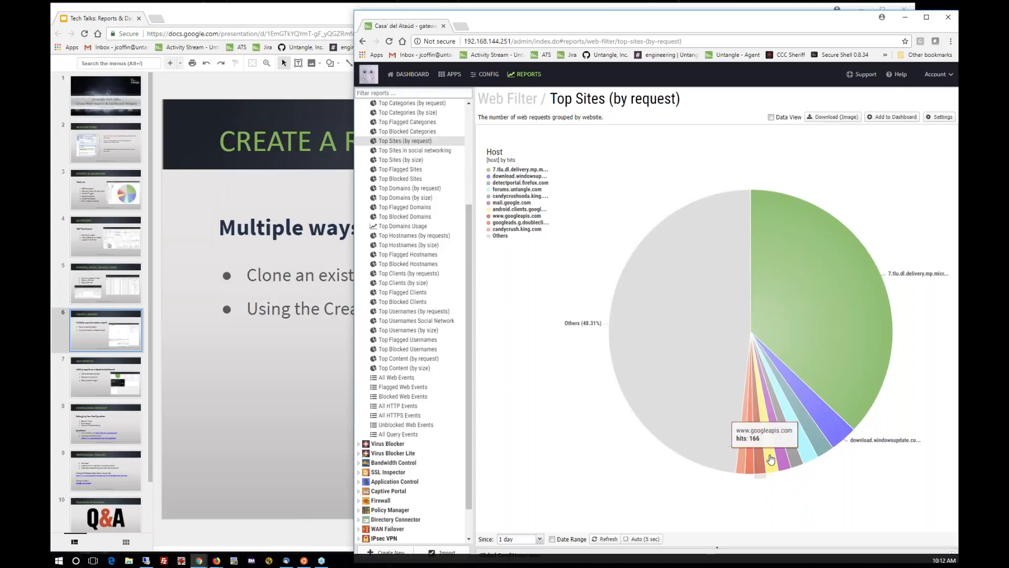
mouse_move(788, 451)
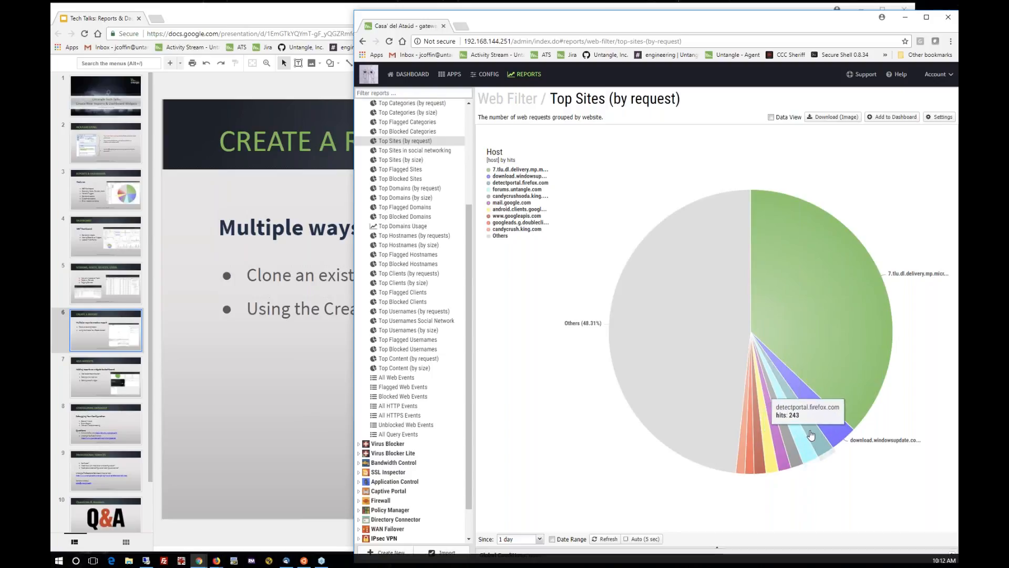
mouse_move(823, 425)
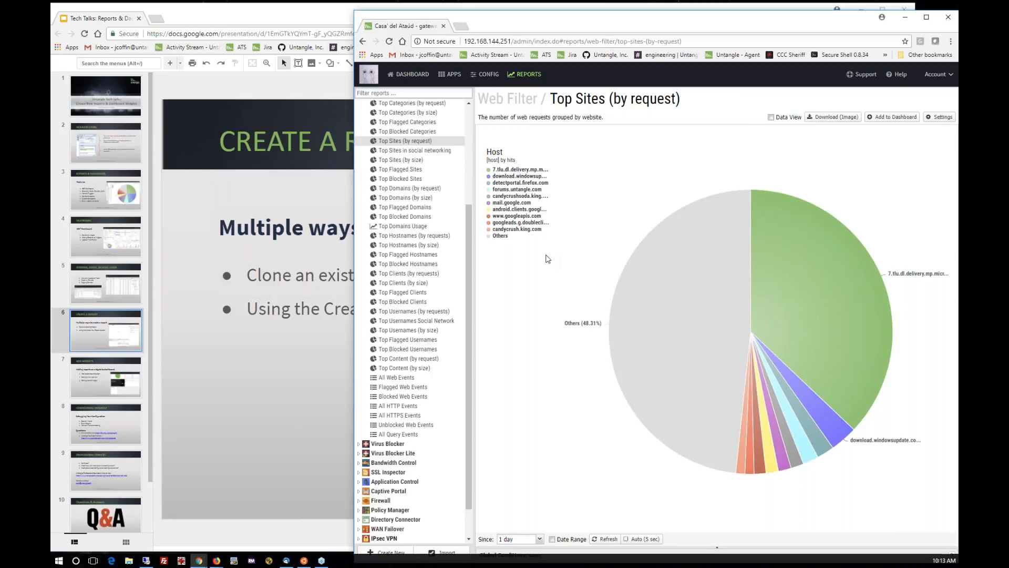
Step: Open the report's settings and change its title to "Top Sites (by request) social networks"
click(941, 117)
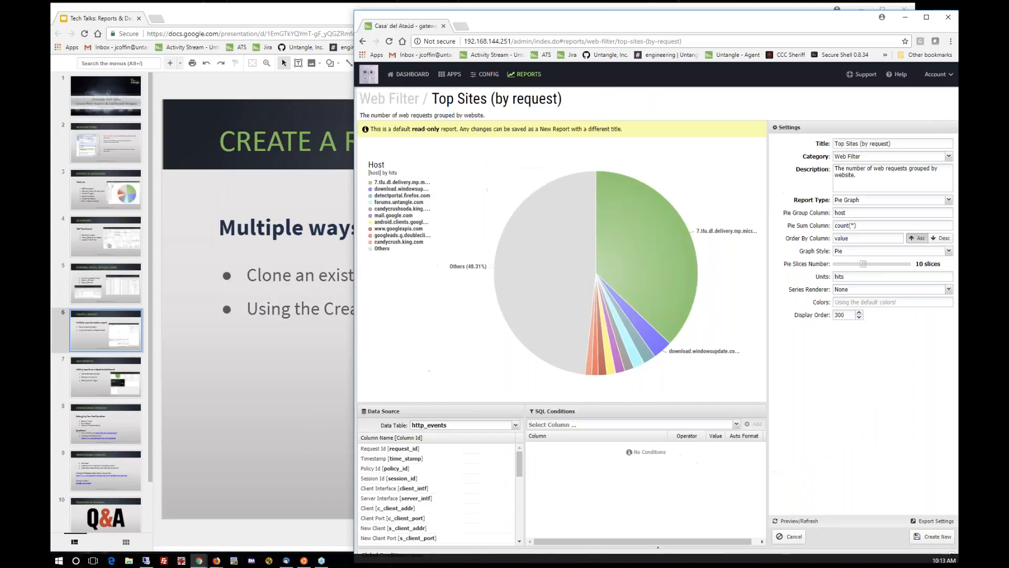
click(931, 541)
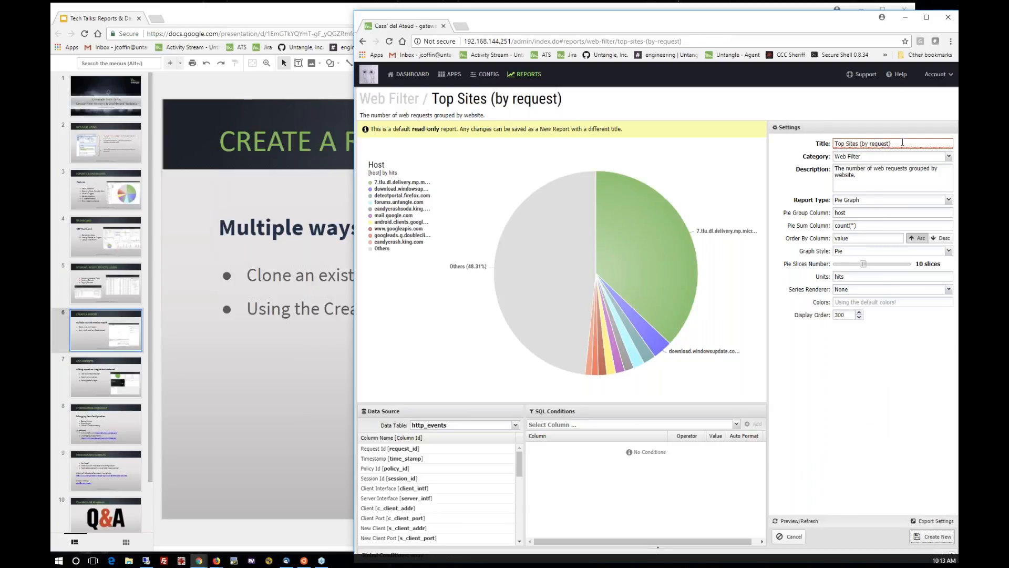
mouse_move(878, 143)
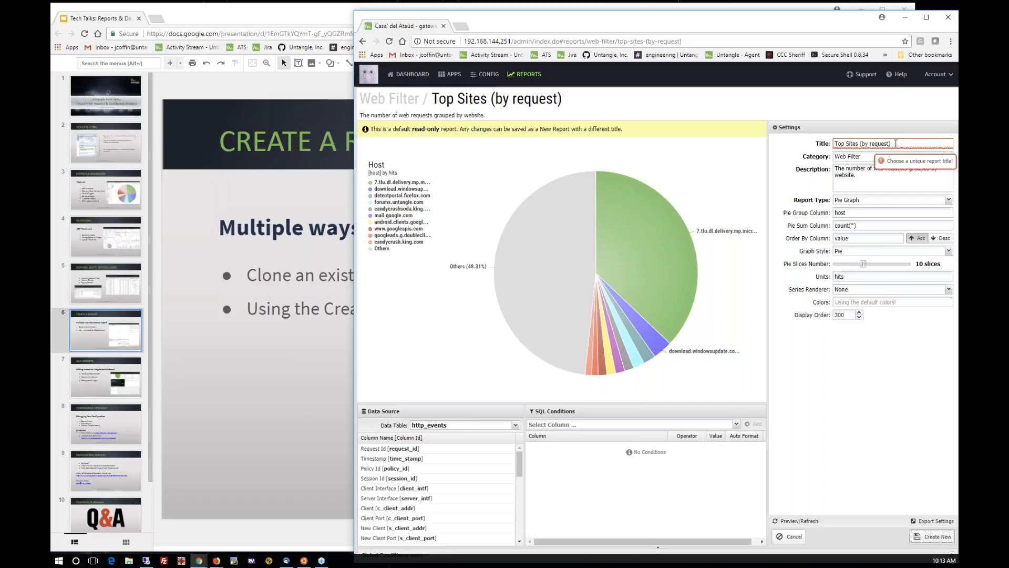
click(896, 143)
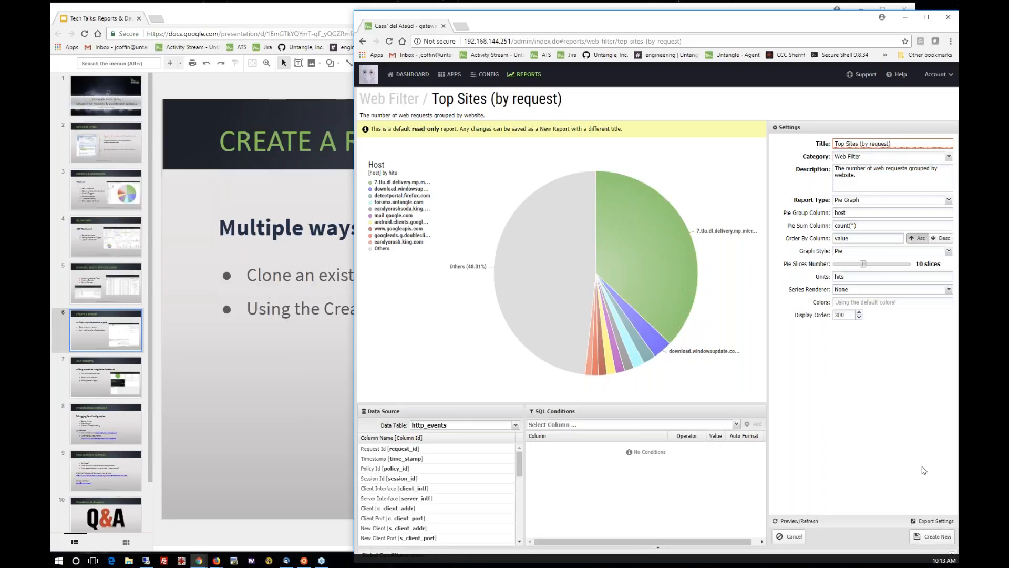
text(social)
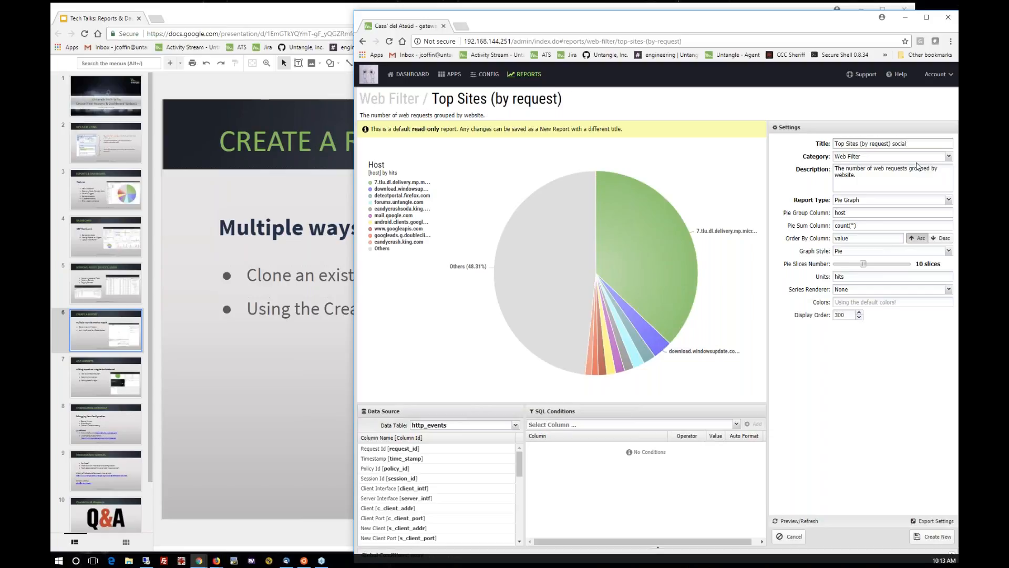
text( networks)
Step: Add an SQL condition on the Web Category [web_filter_category] column to the report
click(648, 424)
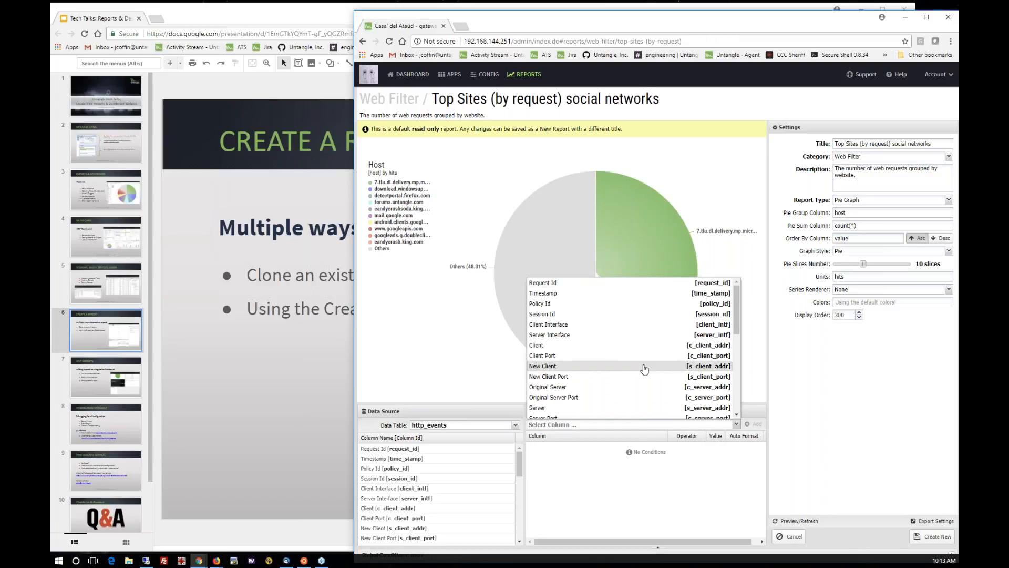
scroll(650, 380, down, 3)
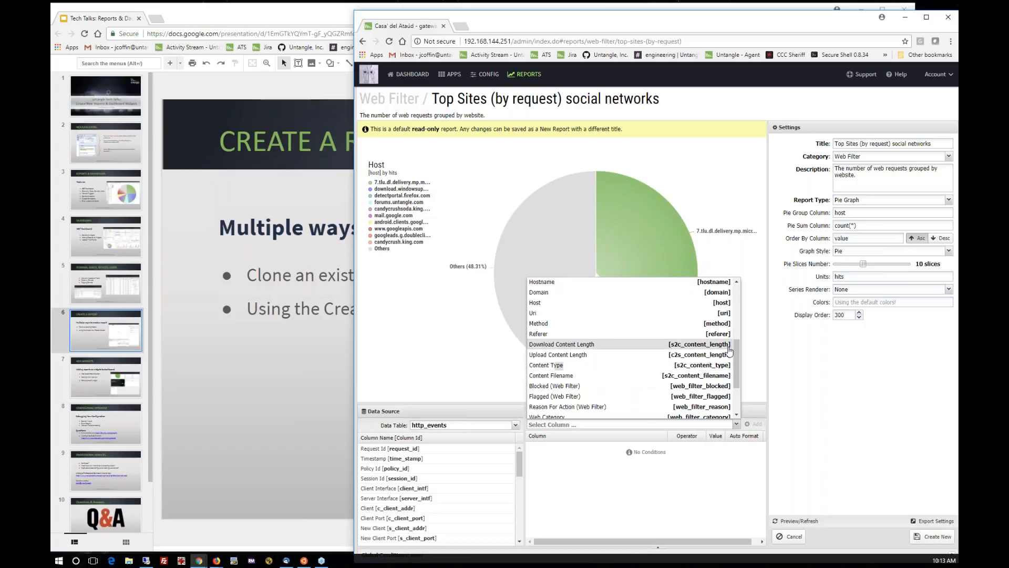
drag(737, 372, 741, 412)
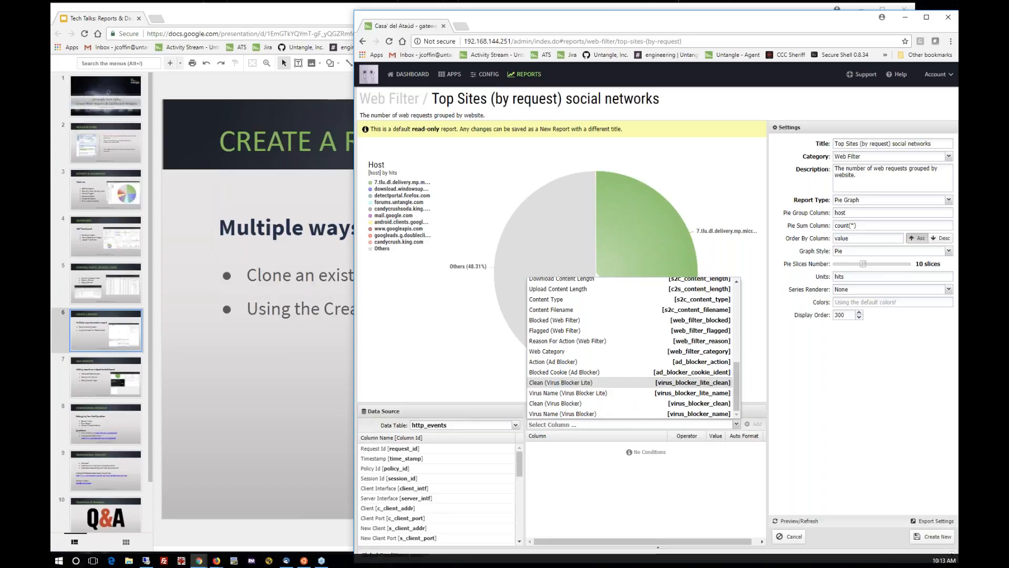
click(692, 352)
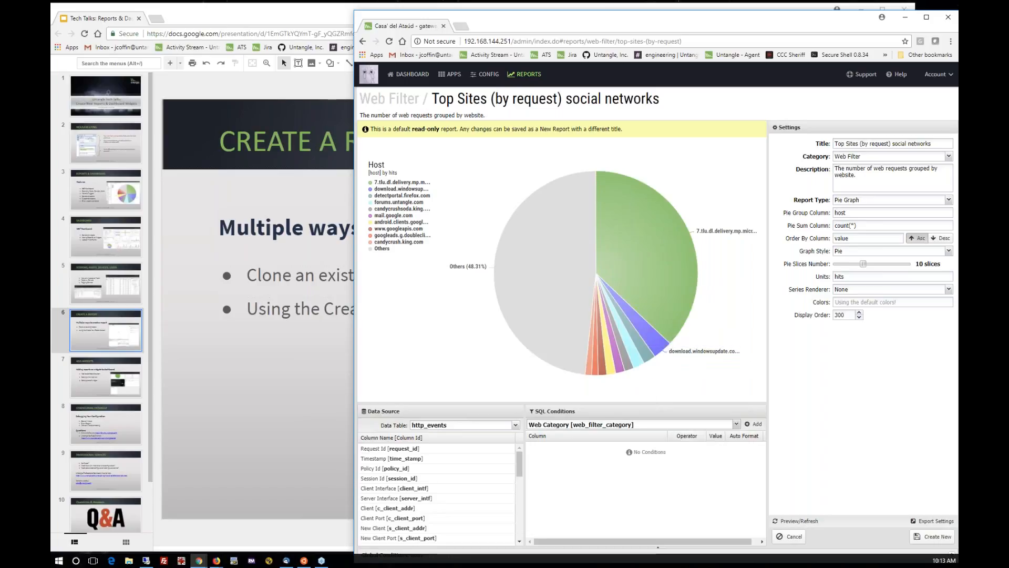
click(753, 423)
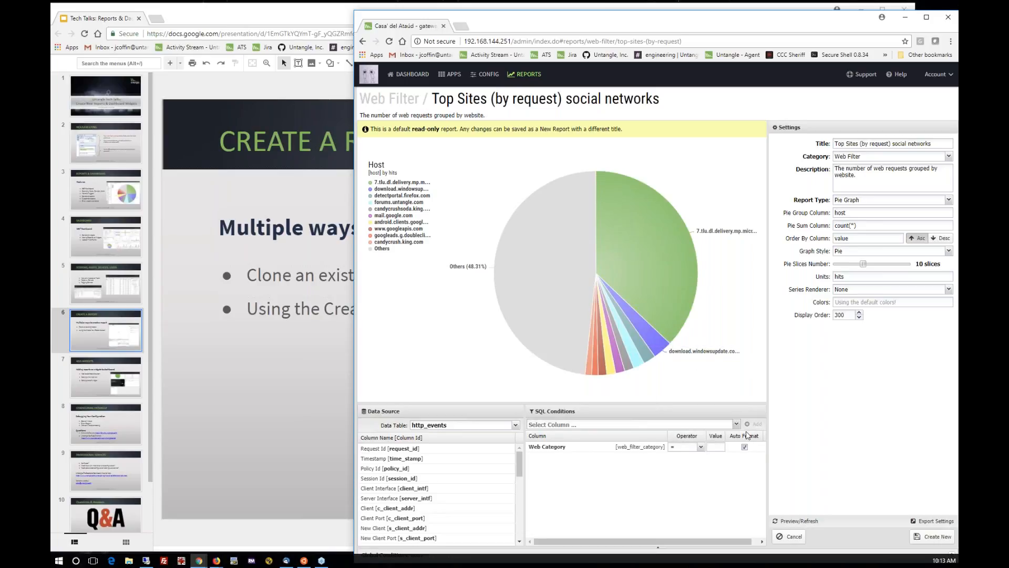
Step: Set the Web Category condition's value to "social networking" and save the settings as a new report
click(719, 447)
text(social network)
text(ing)
click(709, 505)
click(935, 537)
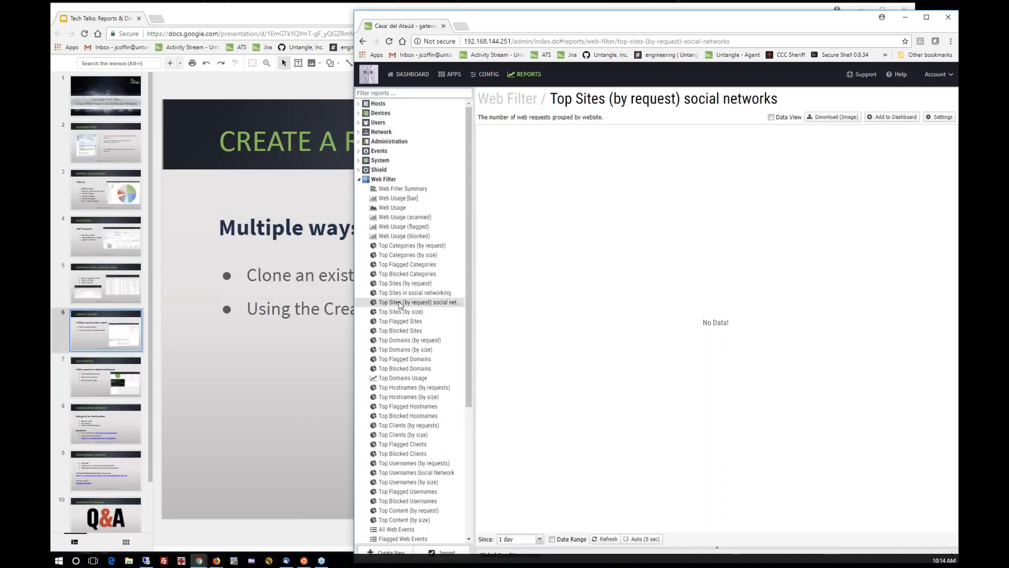
Step: Reopen the new report's condition settings, and look up and select the exact Social Networking category name in the Web Filter categories
click(932, 119)
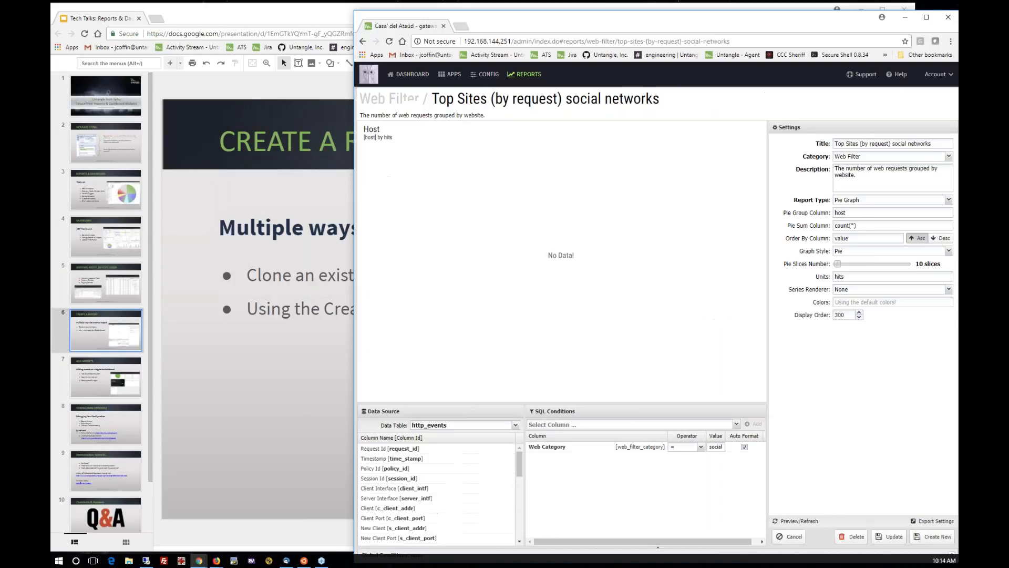
click(716, 448)
click(451, 80)
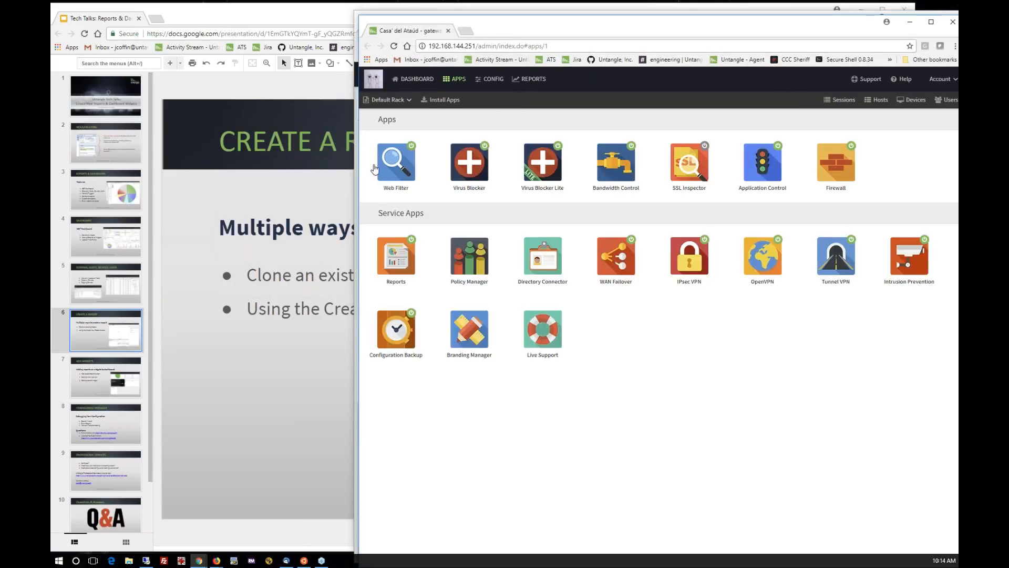
click(386, 169)
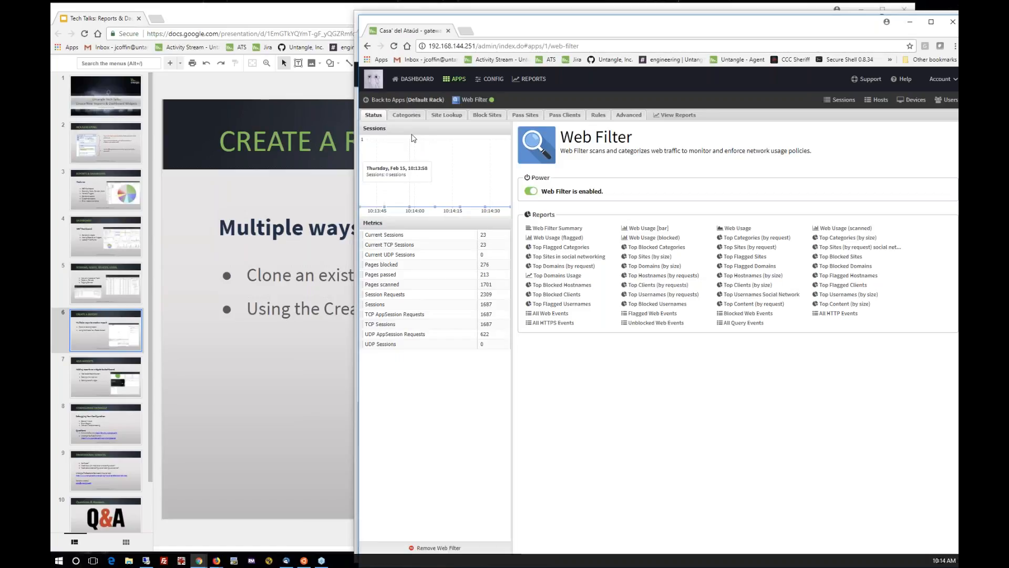
click(408, 116)
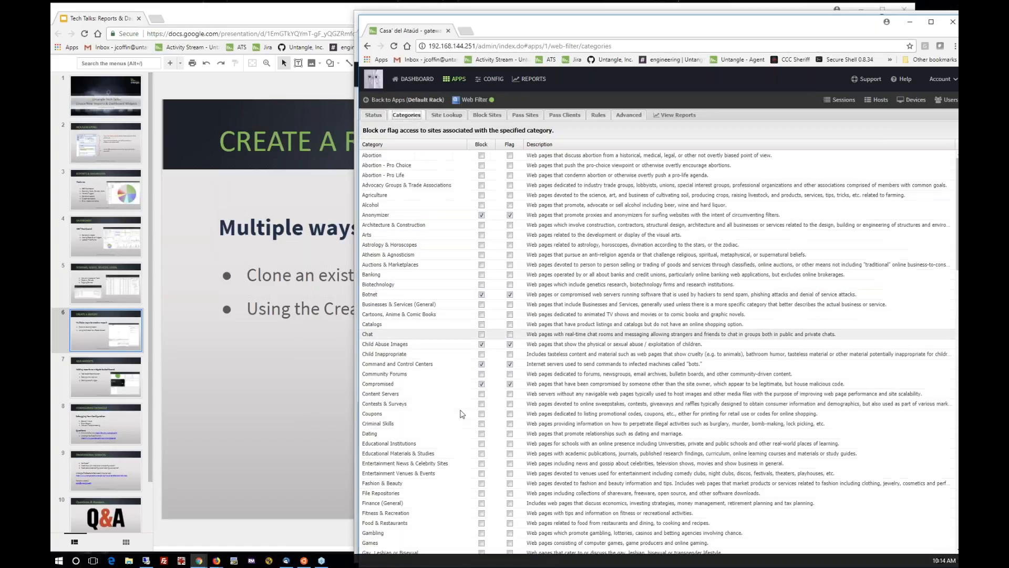
scroll(431, 448, down, 15)
scroll(431, 448, down, 5)
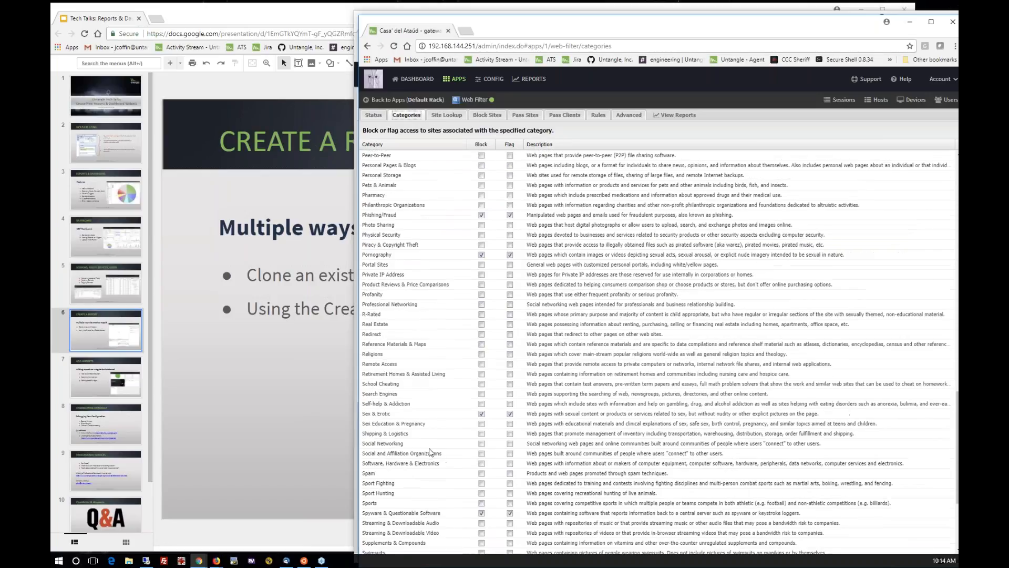
scroll(430, 453, down, 1)
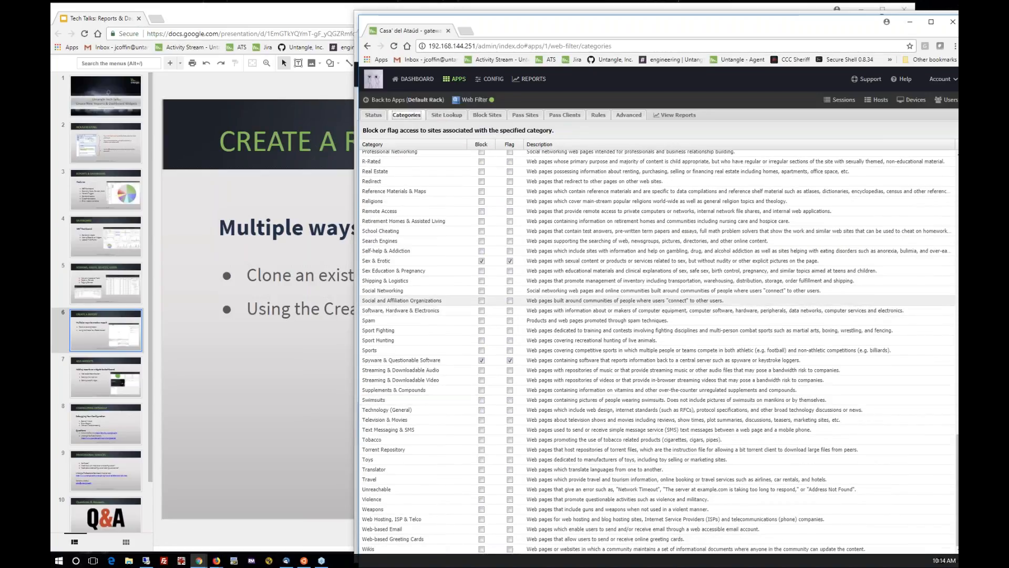
drag(406, 295, 363, 293)
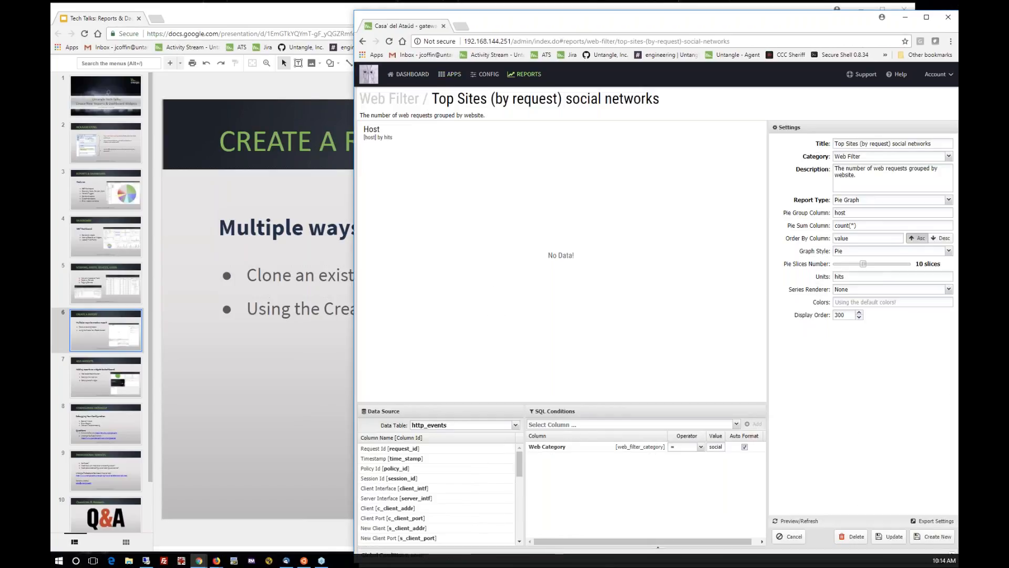
Step: Set the Web Category condition's value to the exact Social Networking category name and update the existing report
click(715, 450)
key(End)
double_click(715, 450)
click(729, 467)
click(892, 537)
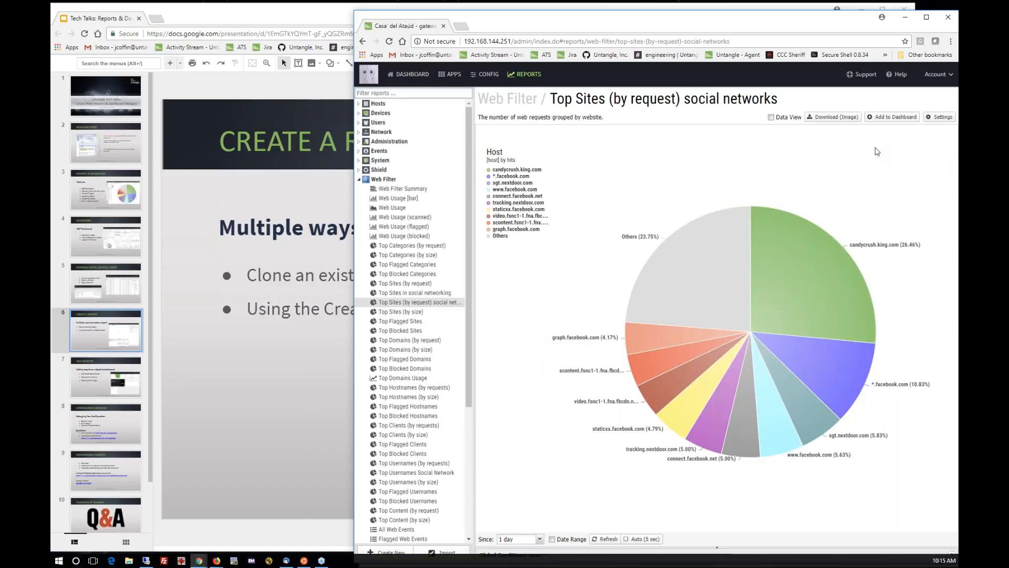
Step: Add the social networks report to the dashboard and check its new widget there
click(885, 121)
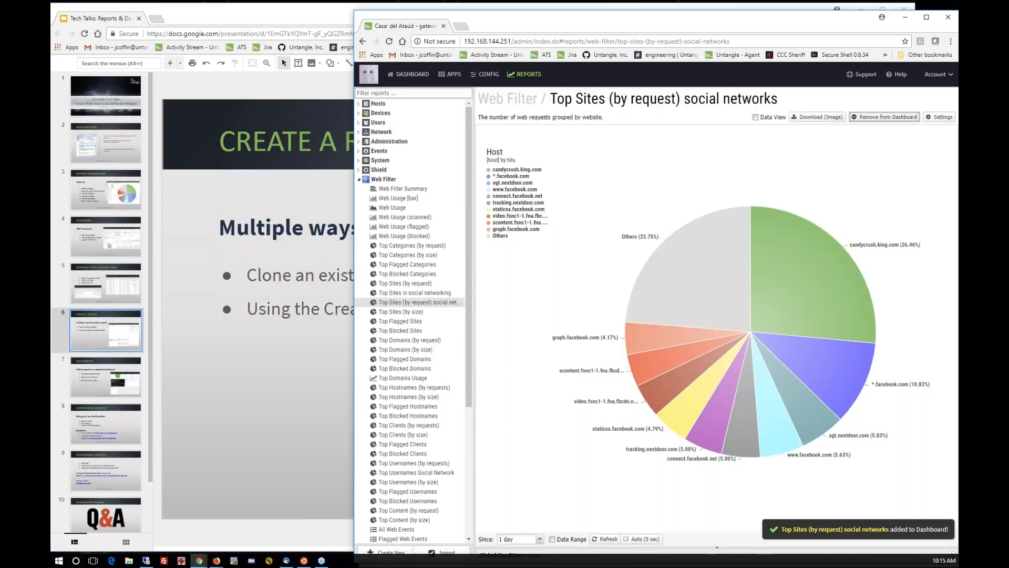
click(411, 74)
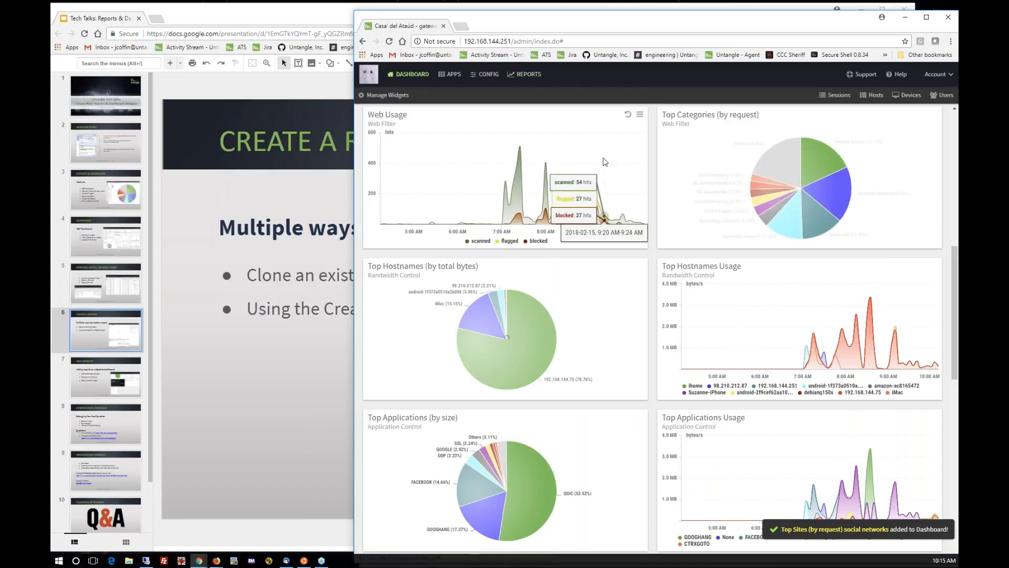
scroll(608, 220, down, 10)
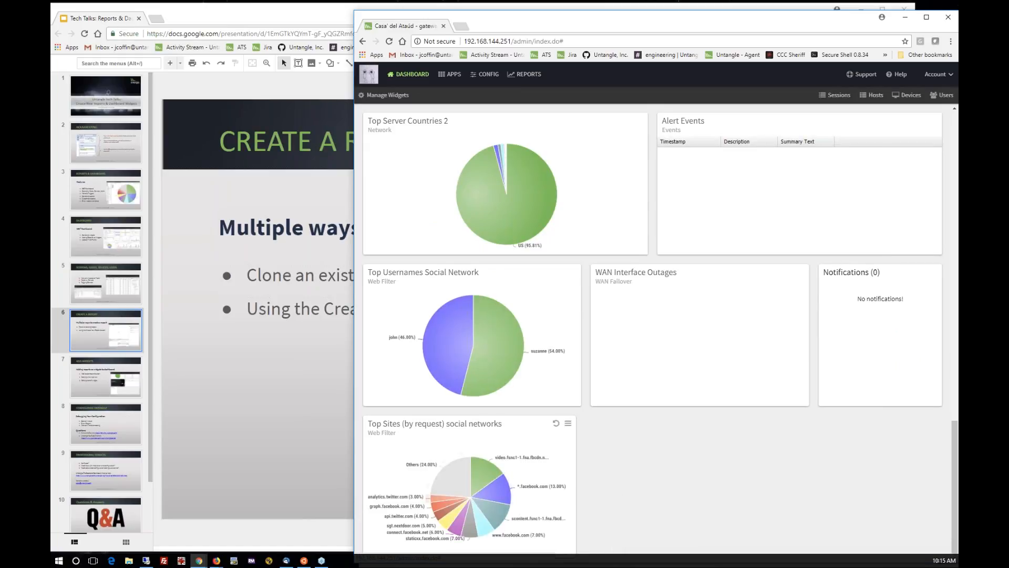
mouse_move(462, 537)
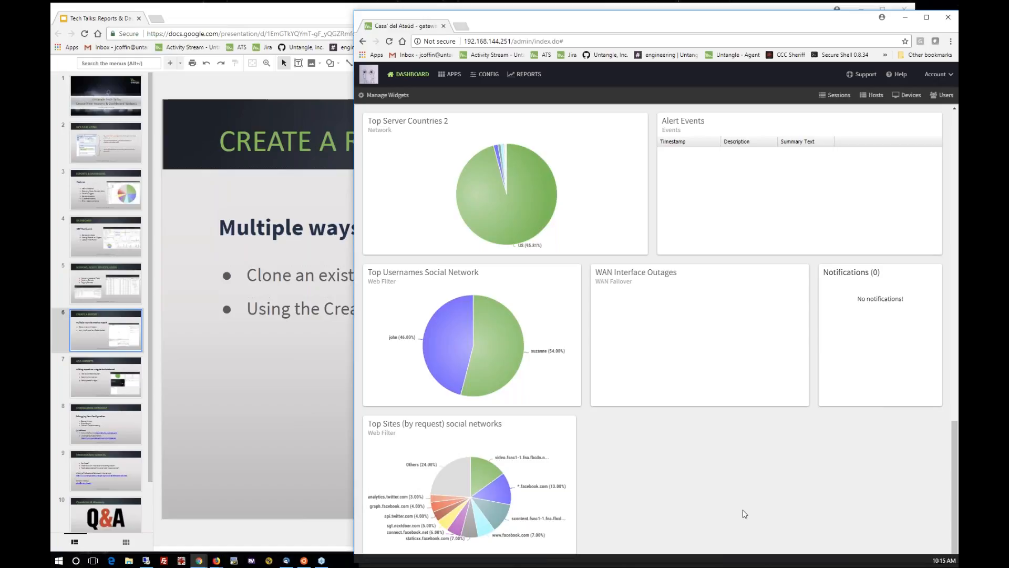
scroll(742, 510, up, 5)
scroll(733, 489, up, 1)
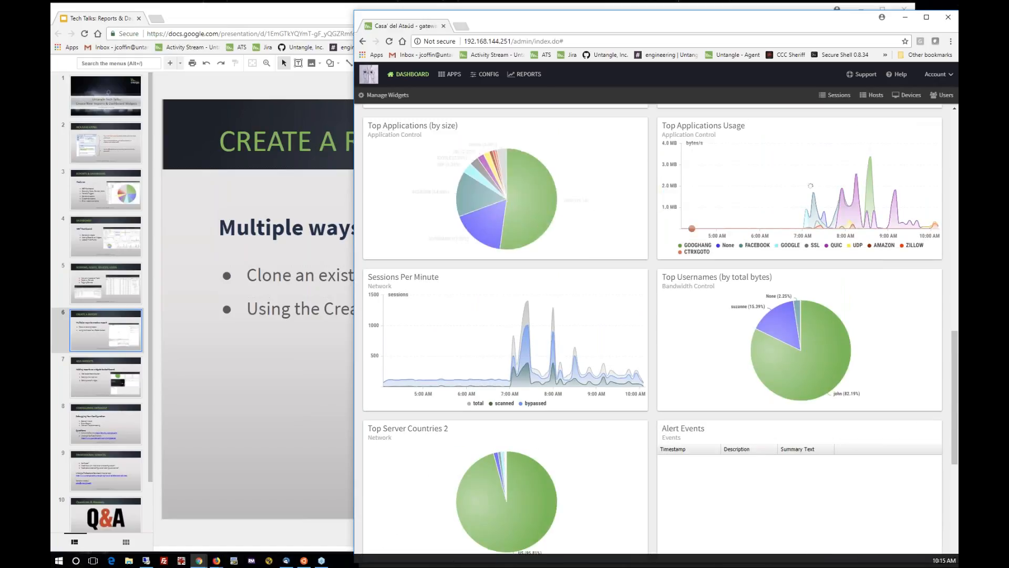
Step: Return to the reports and look through the list of Web Filter reports
click(529, 78)
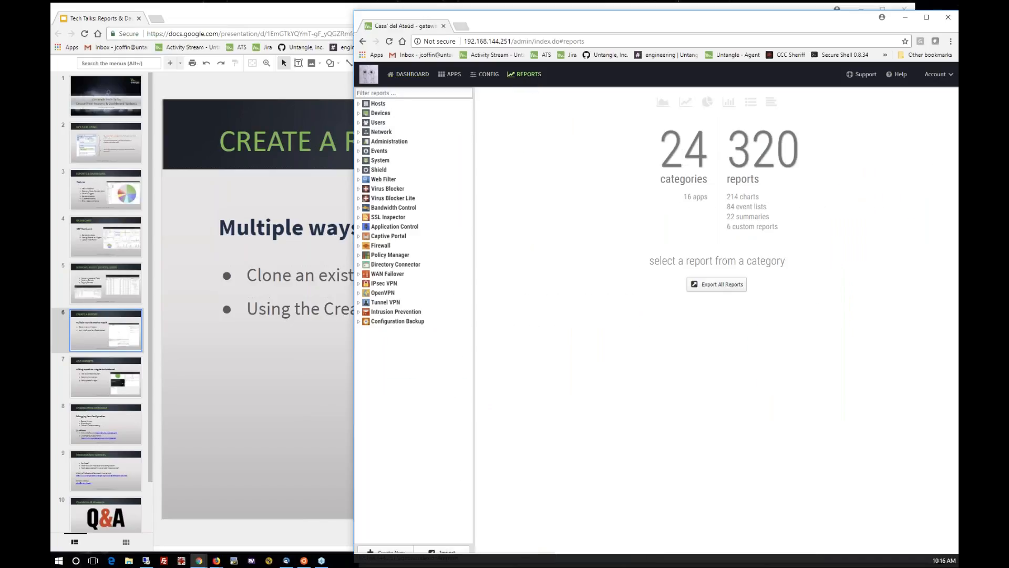
click(380, 181)
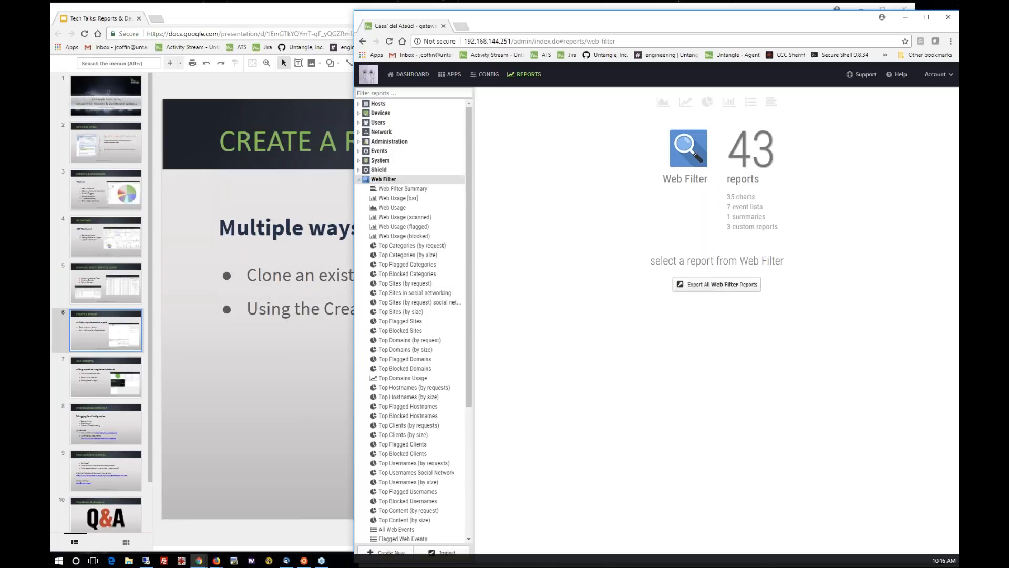
click(359, 180)
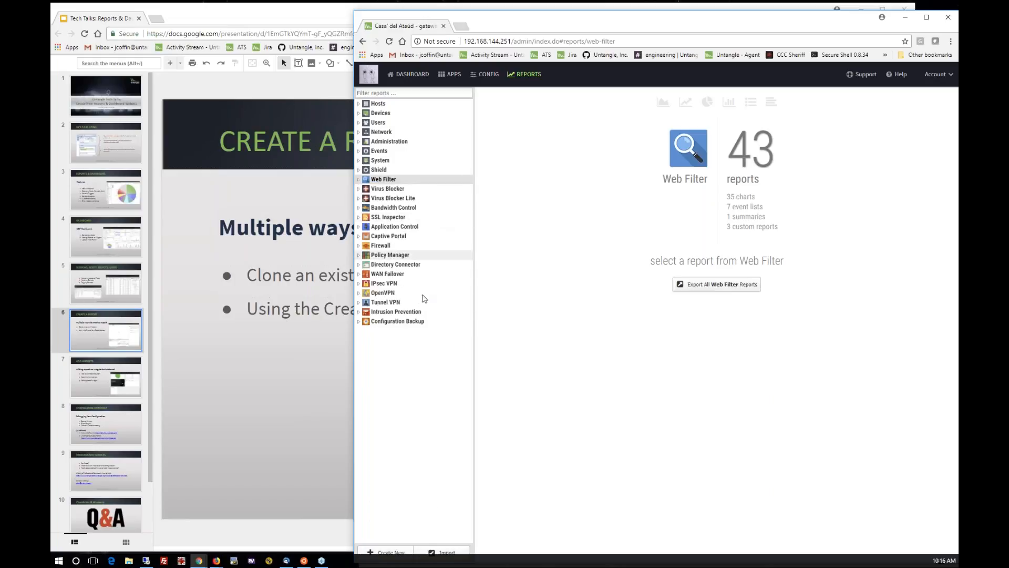
click(359, 181)
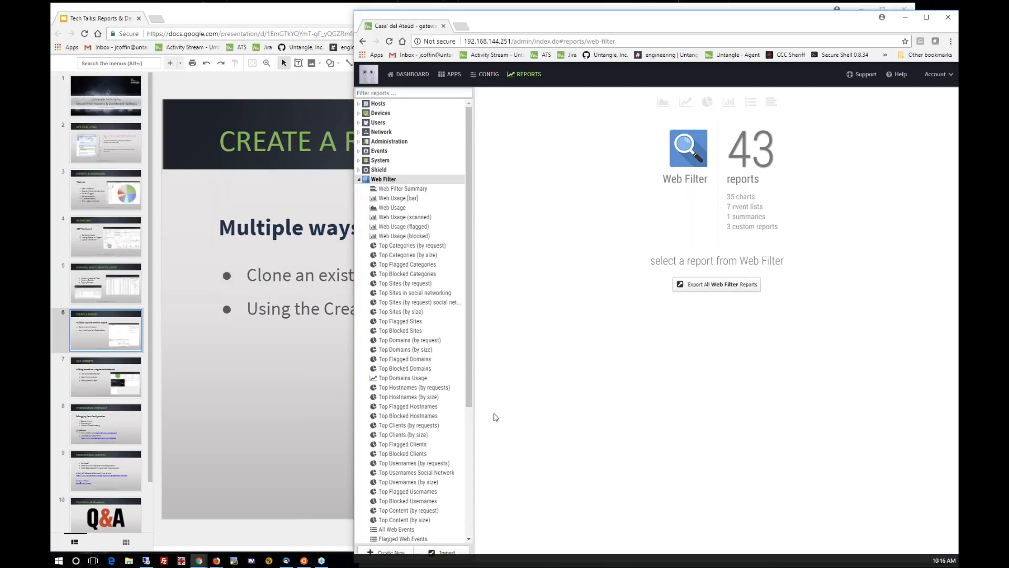
scroll(453, 505, down, 1)
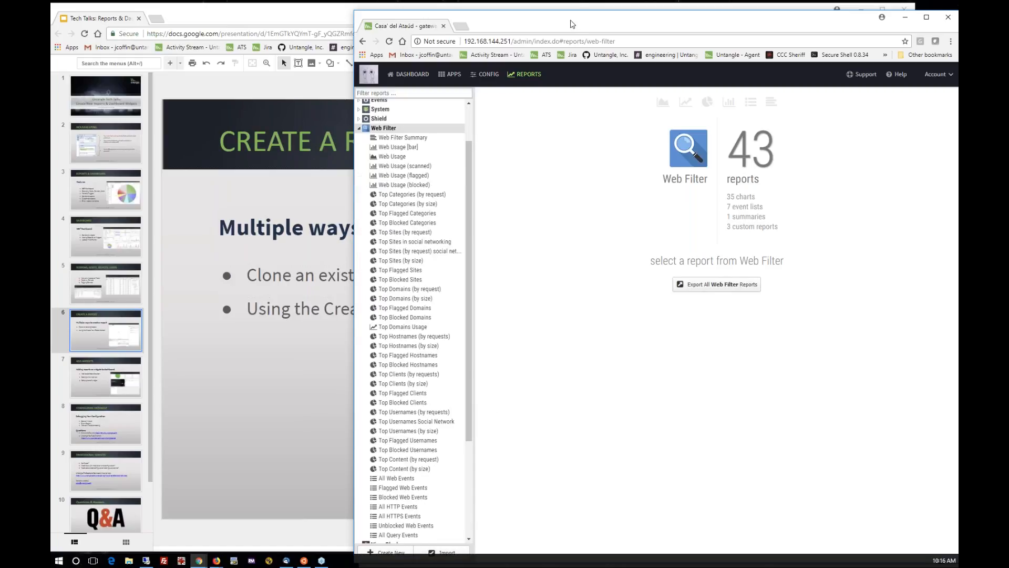
Step: Start a new report from scratch and title it "Top Hostname Games"
drag(571, 23, 568, 17)
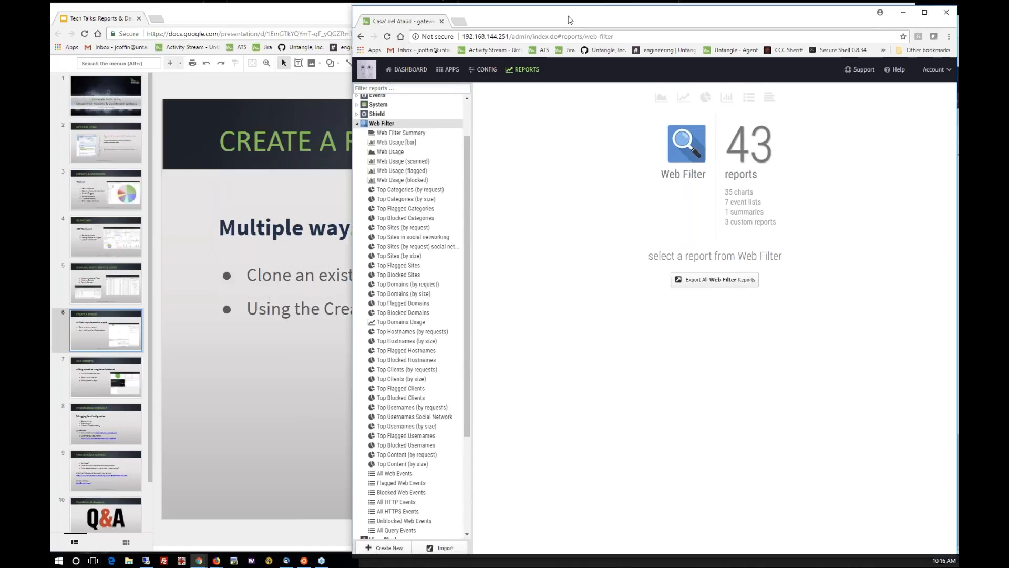
click(380, 549)
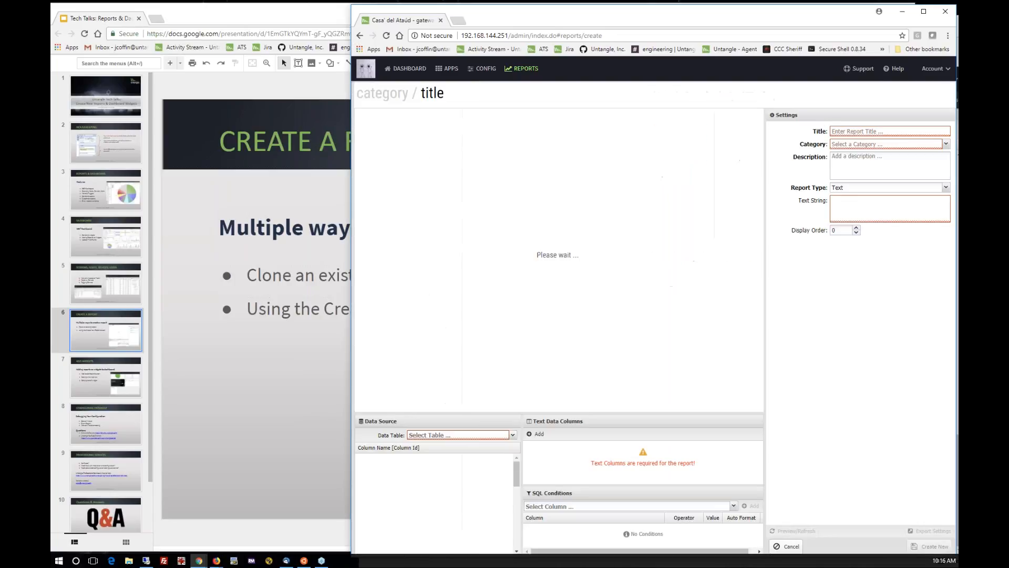
click(852, 131)
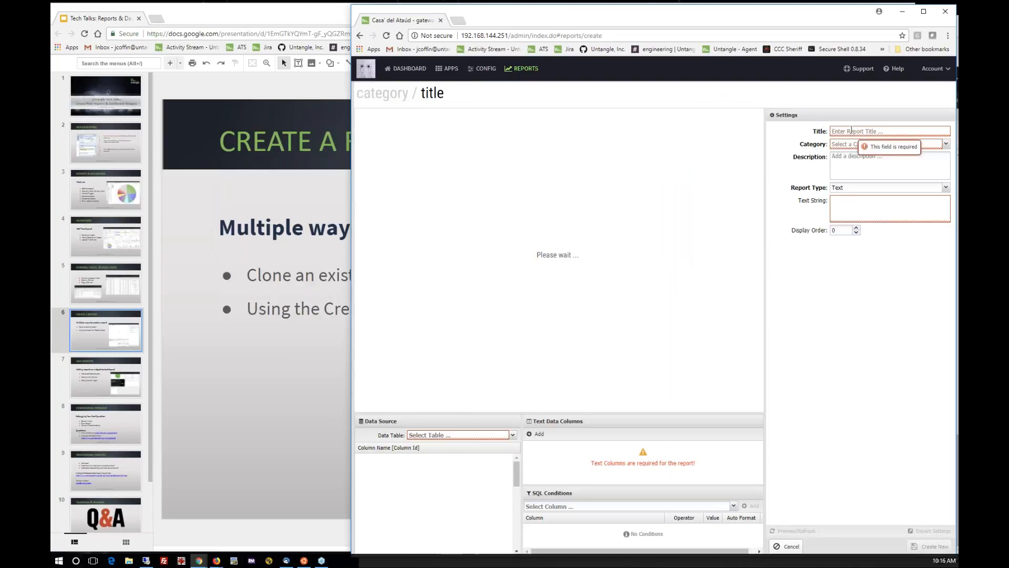
text(To)
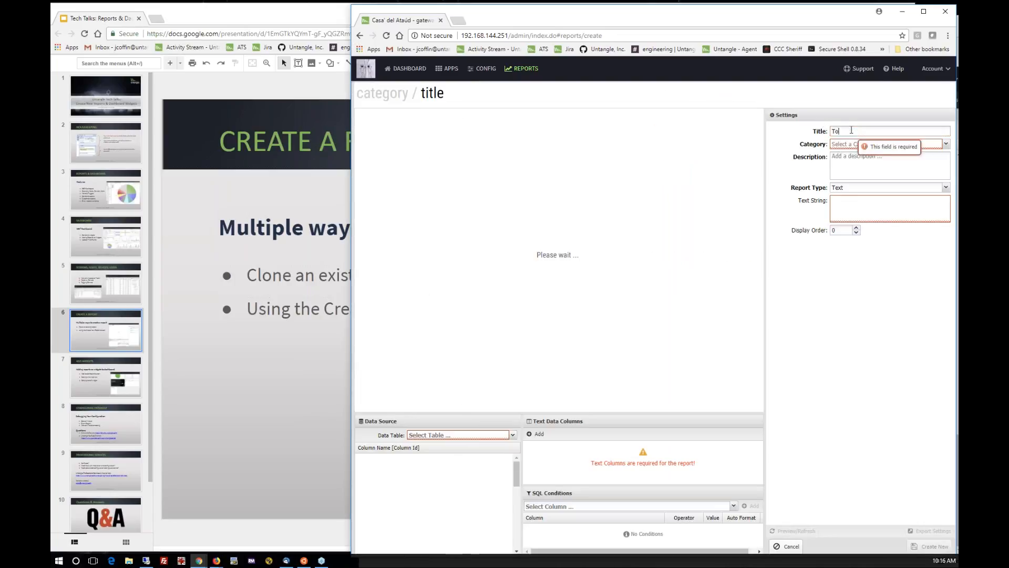
text(p Hostname)
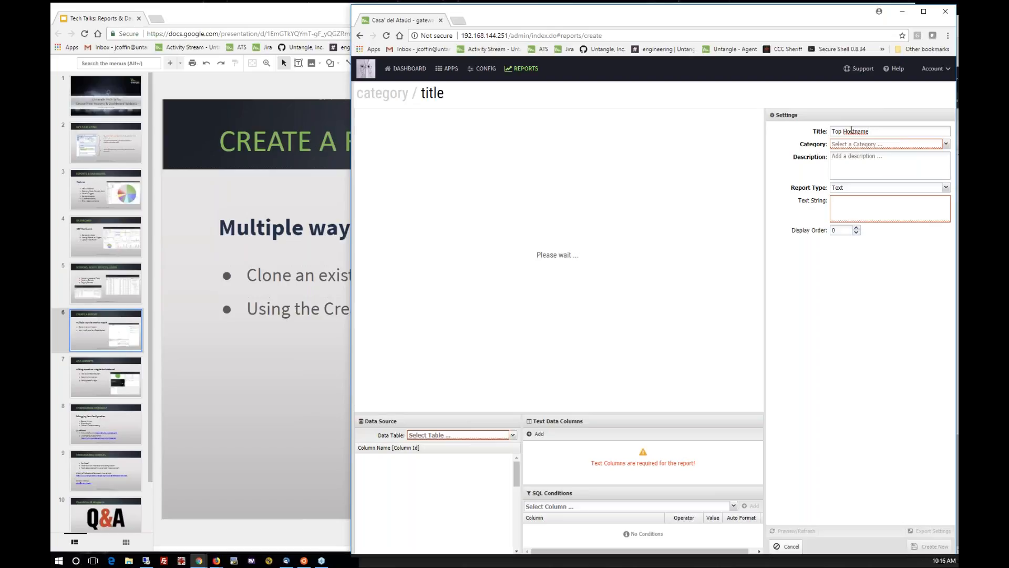
text(Games)
Step: Assign the new report to the Web Filter category and describe it as "number of request group by hostname and games"
click(941, 144)
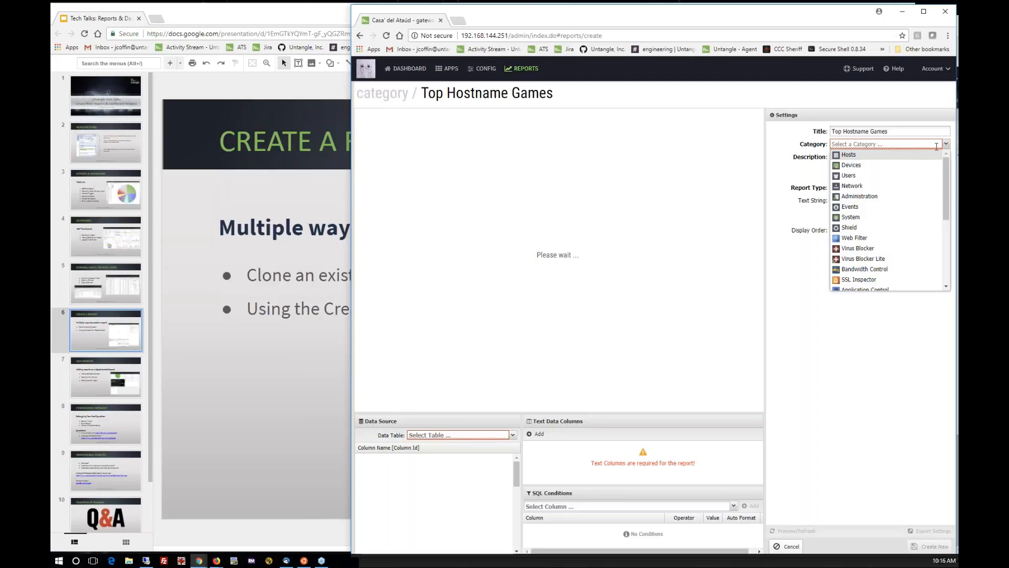
click(892, 238)
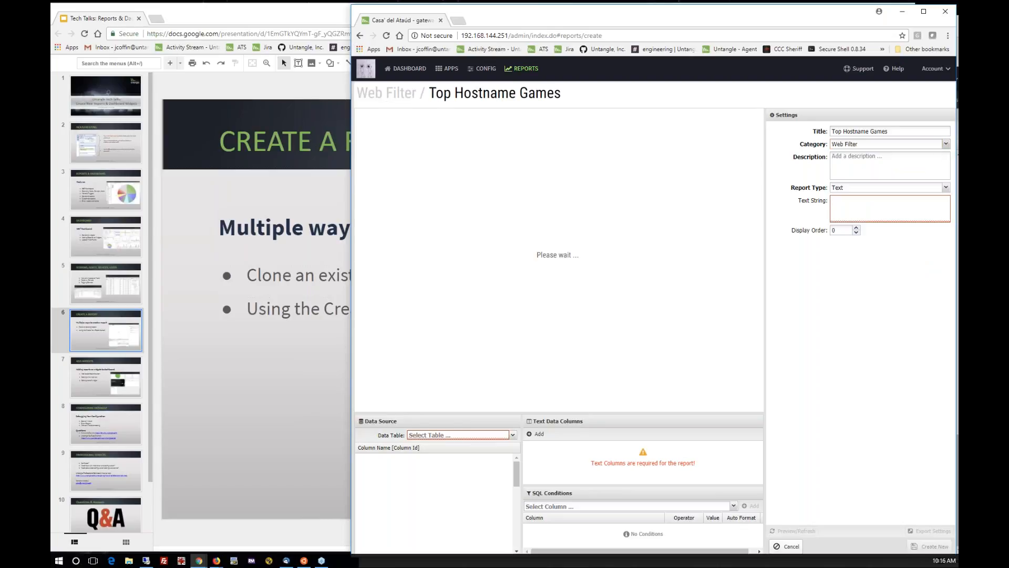
click(852, 163)
text(number of request group by hostname a)
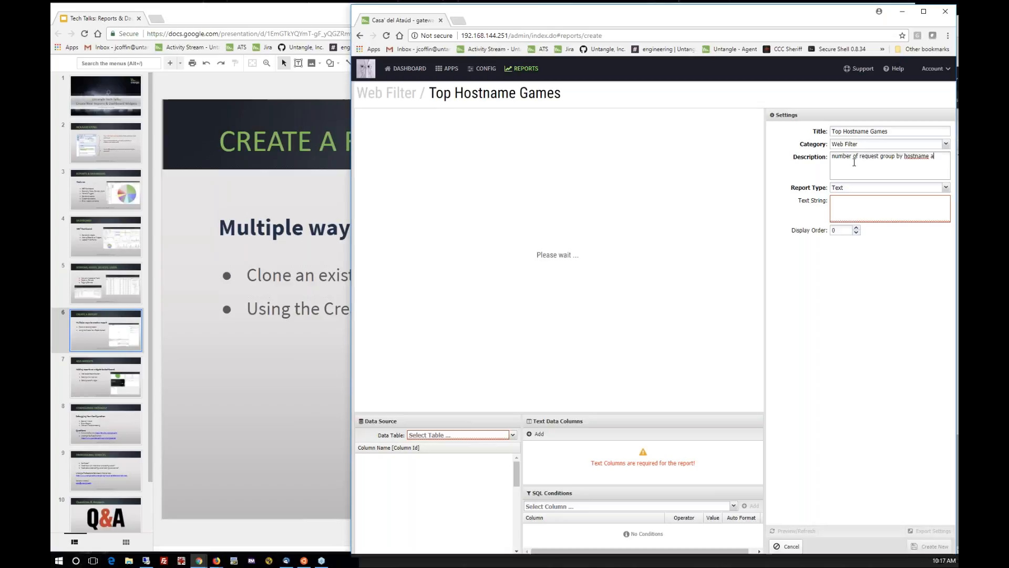
text(nbdnd games)
Step: Make the report a Pie Graph with hostname as the pie group column and count(*) as the pie sum column
click(945, 188)
click(890, 213)
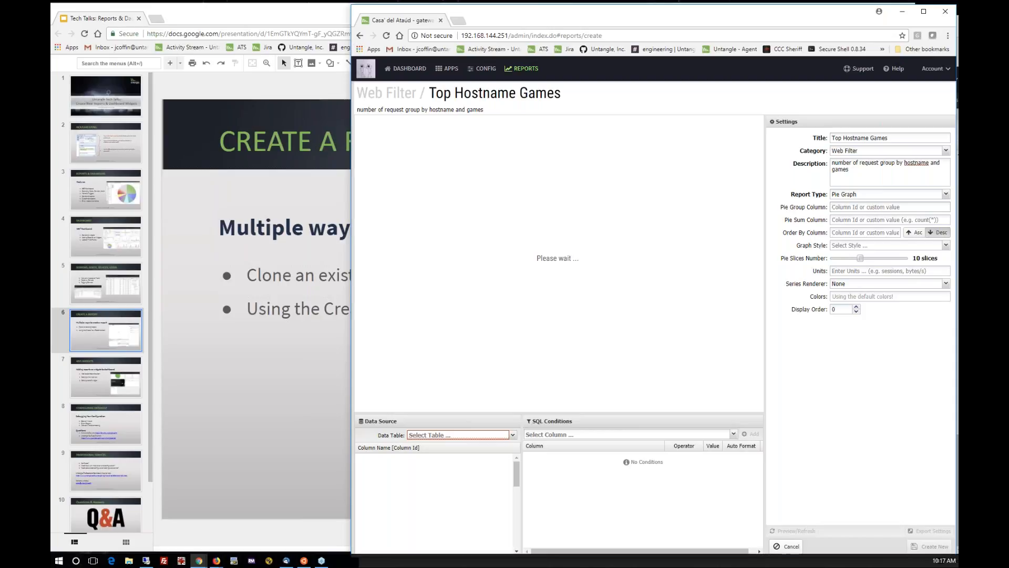
text(hostname)
key(Tab)
text(cou)
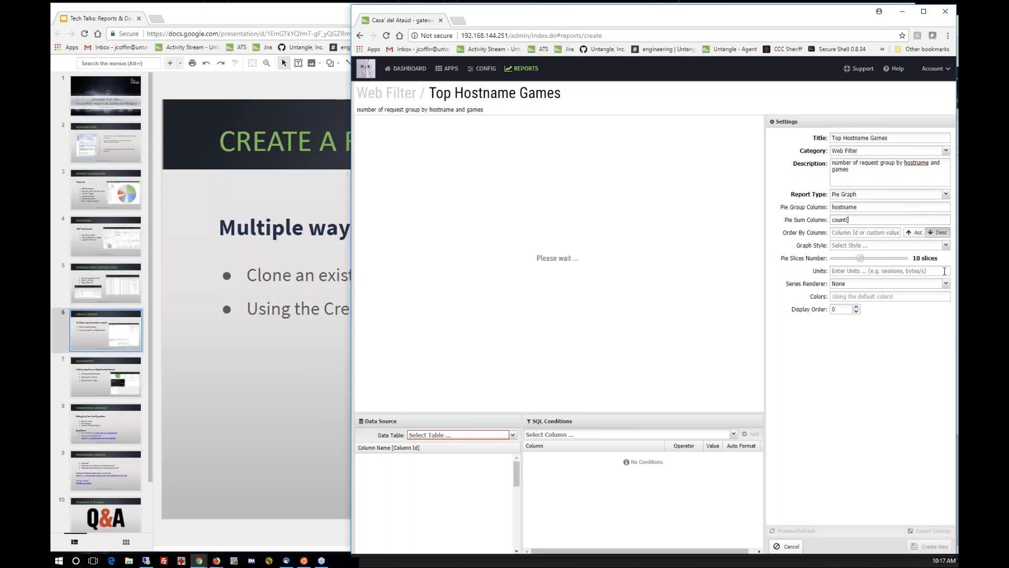
text(nt(*)
drag(861, 207, 826, 210)
Step: Open the Untangle wiki at wiki.untangle.com in a new browser tab
click(453, 21)
text(untangle)
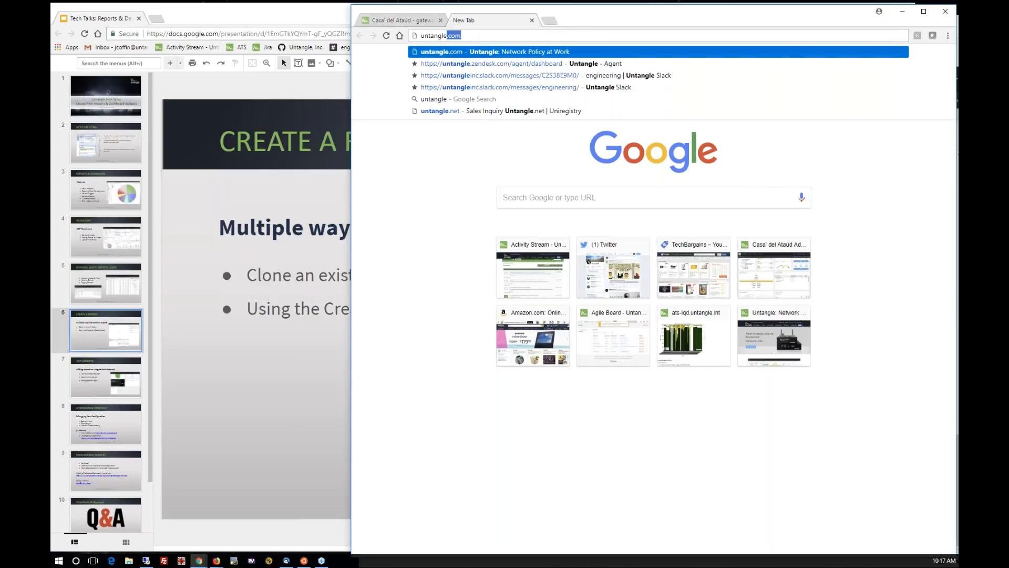
key(BackSpace)
key(BackSpace)
key(BackSpace)
key(BackSpace)
key(BackSpace)
key(BackSpace)
key(BackSpace)
key(BackSpace)
key(BackSpace)
text(wiki.)
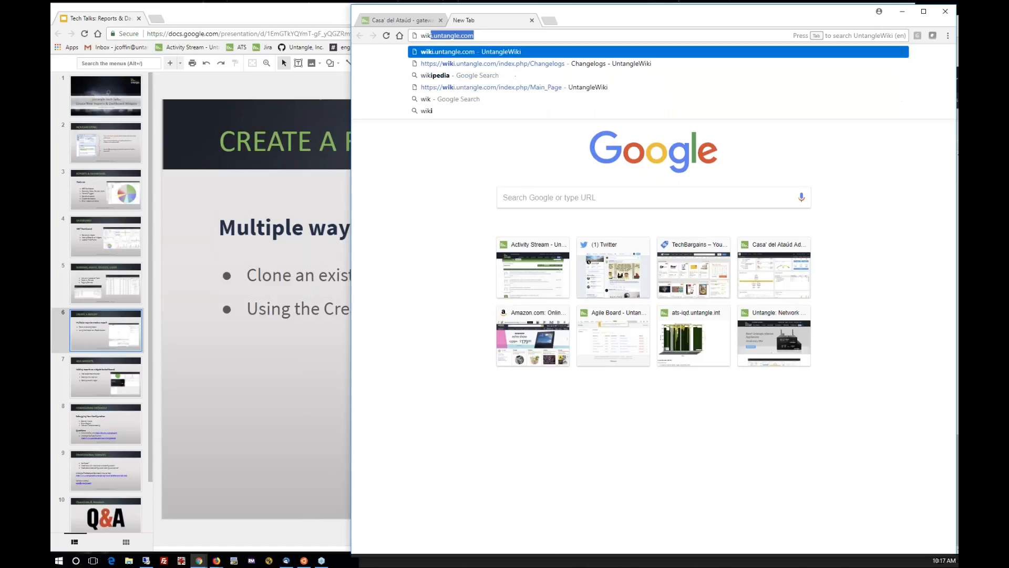
key(Return)
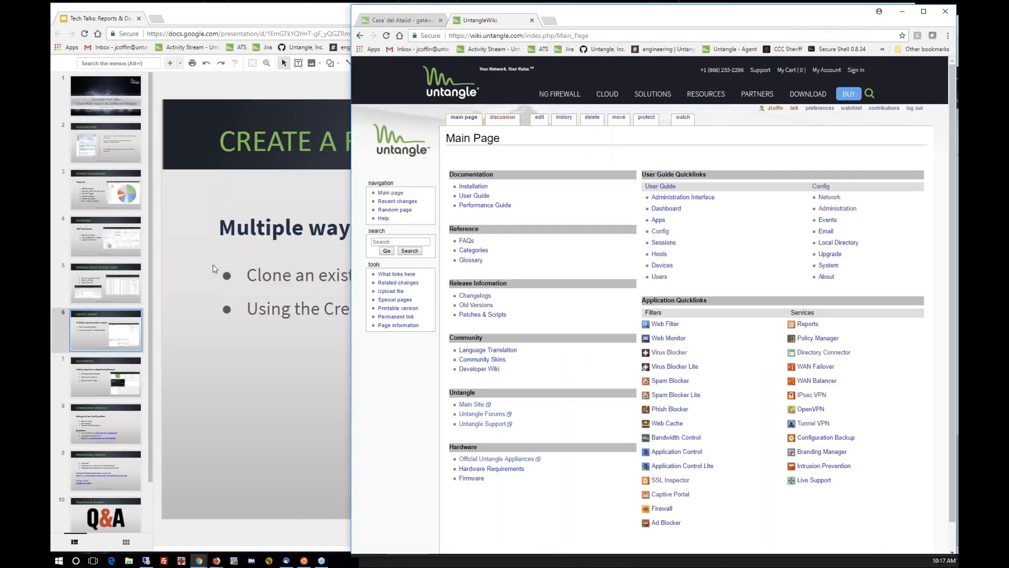
Step: Search the wiki for "schema", open the Database Schema page and look through its sessions and session_minutes tables
click(403, 243)
text(schema)
key(Return)
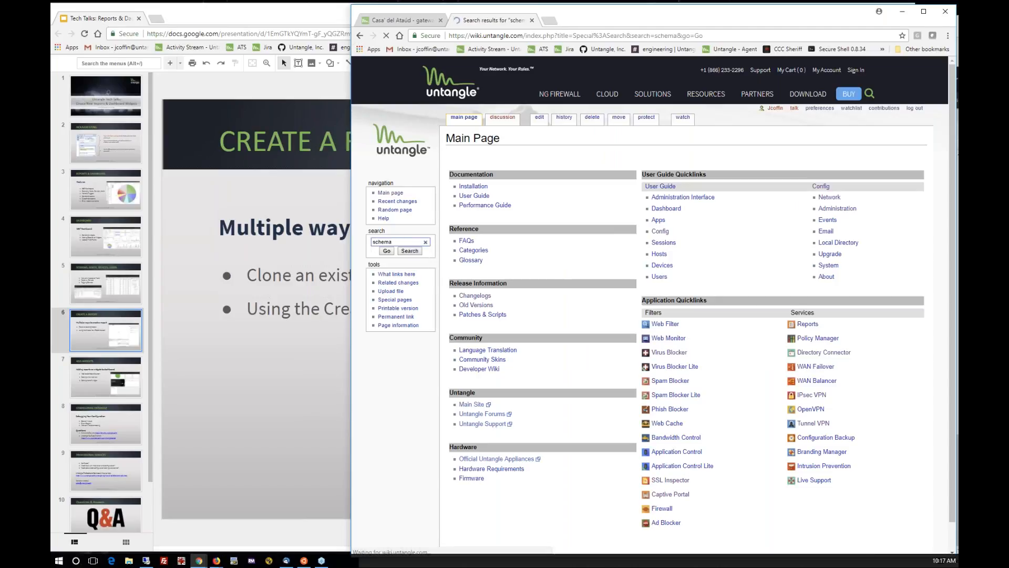
click(475, 234)
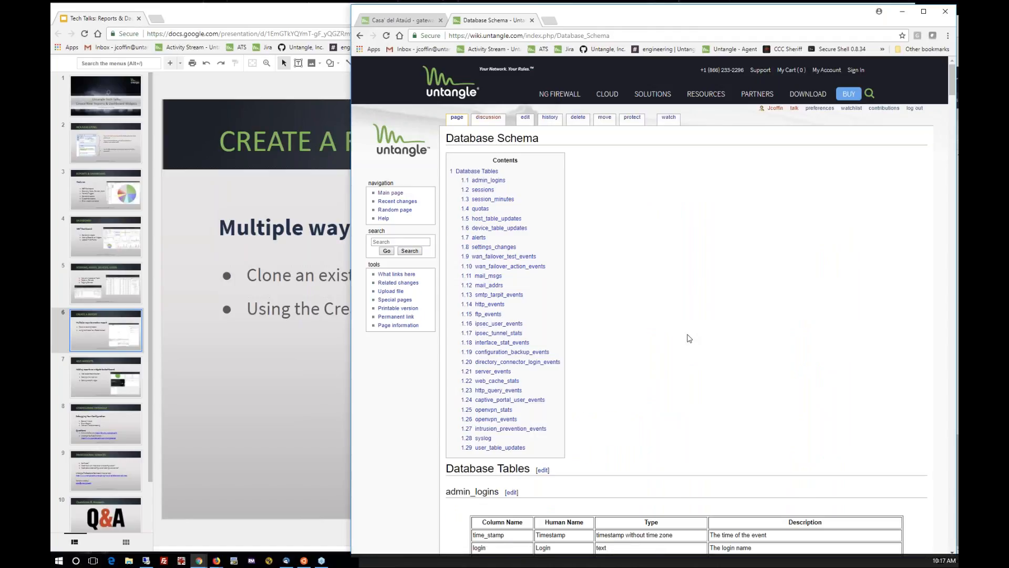
scroll(689, 338, down, 10)
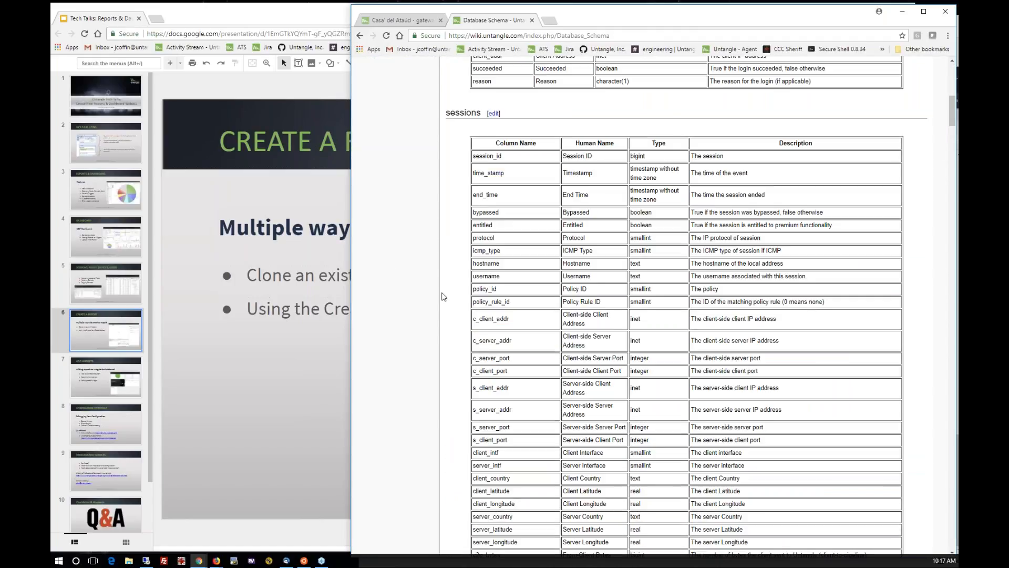
scroll(447, 305, down, 7)
scroll(450, 312, up, 8)
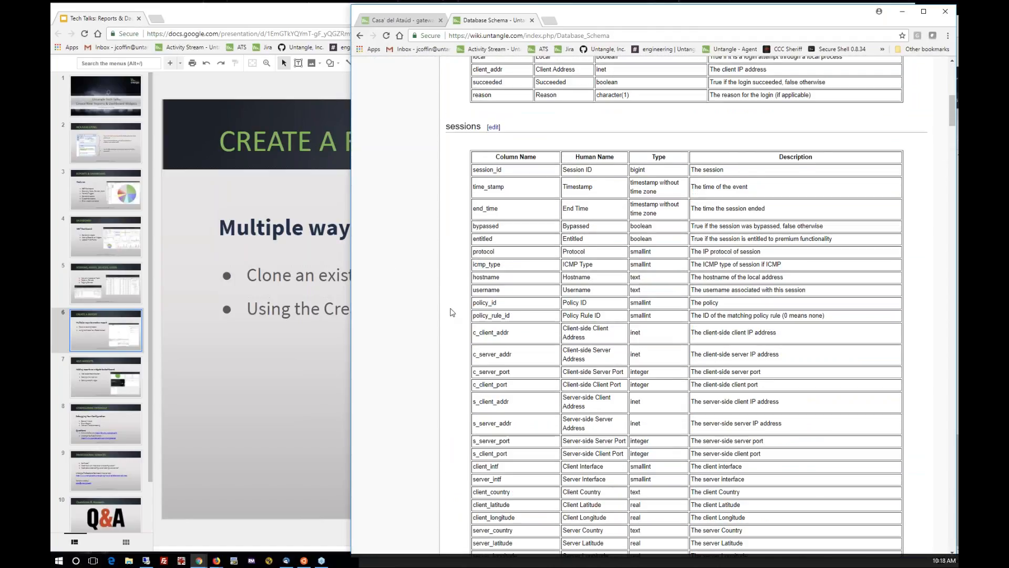
scroll(451, 312, down, 10)
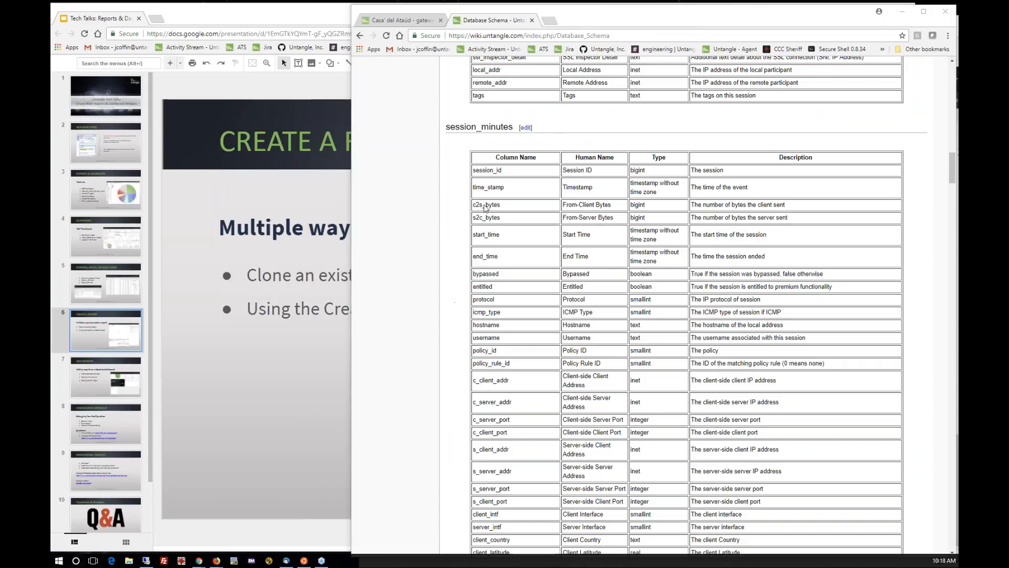
Step: Search the Database Schema page for "hostname" and for "http" to locate the http_events table
click(442, 193)
key(ctrl+f)
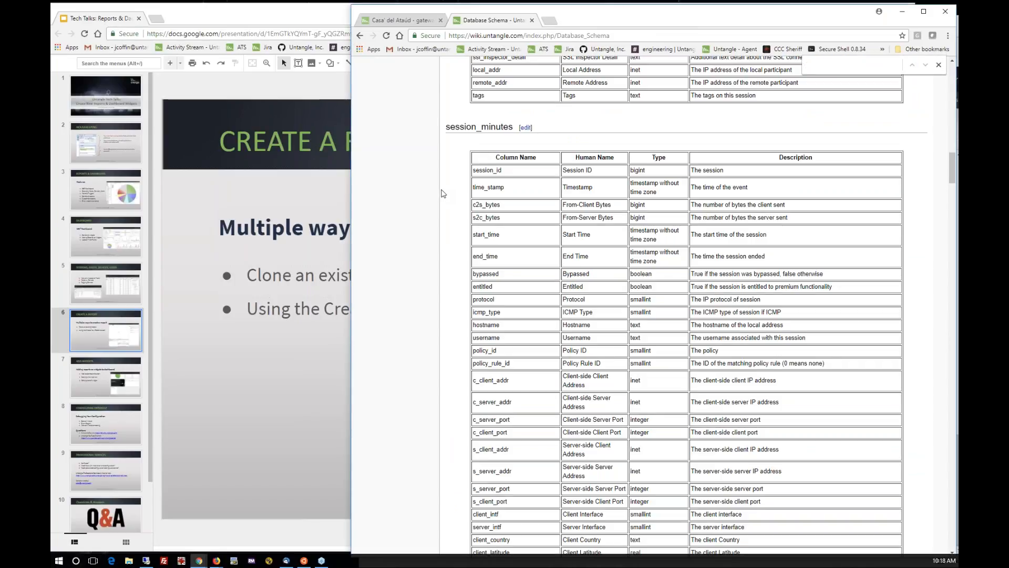
text(hostname)
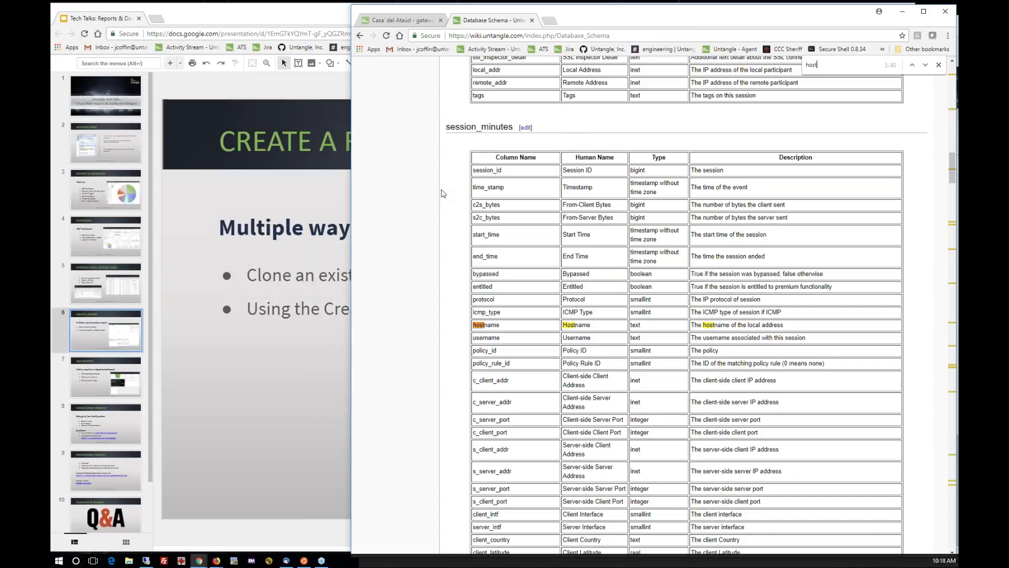
key(Return)
key(Return)
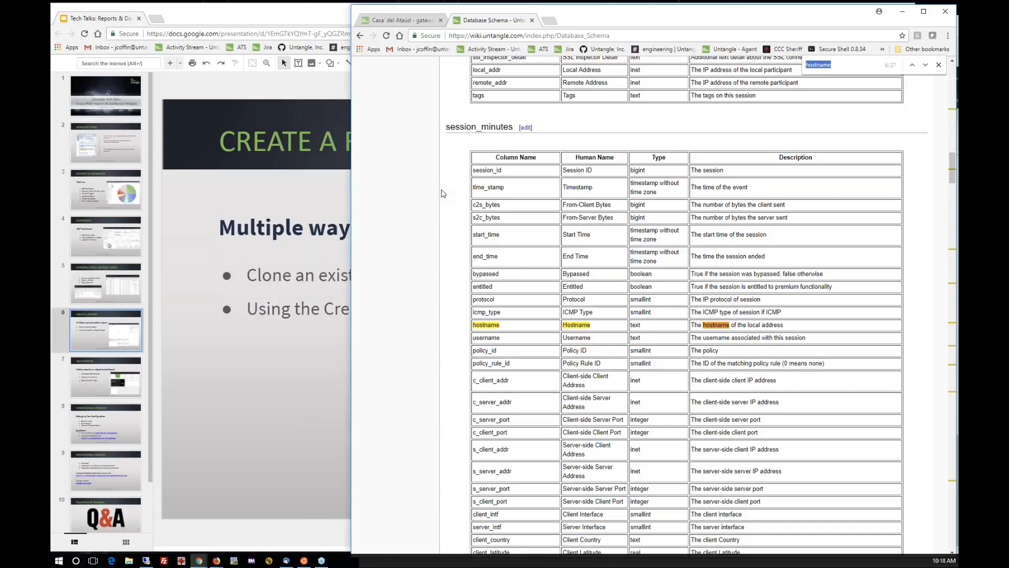
key(Return)
key(Return)
key(Return)
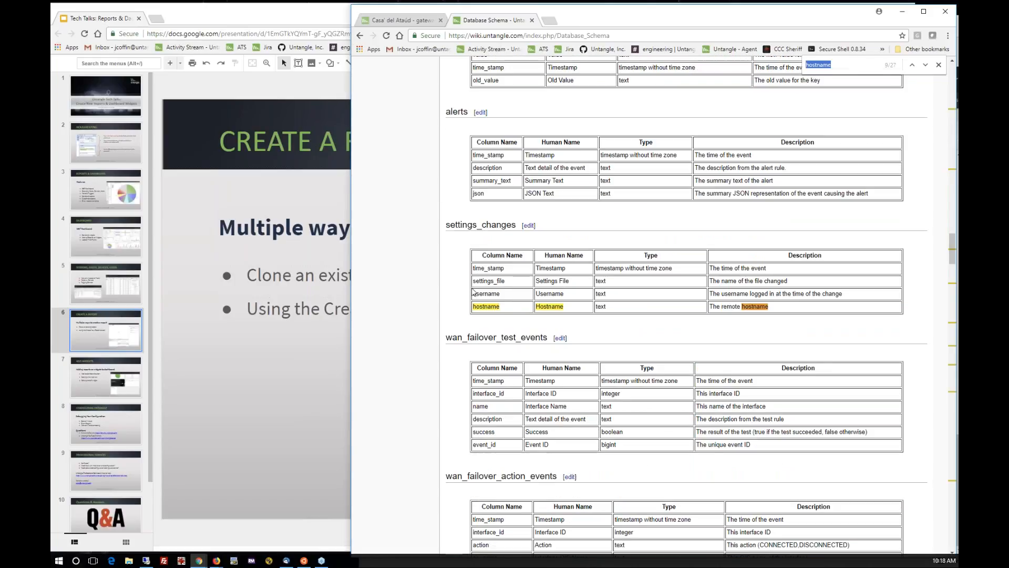
key(Return)
key(Return)
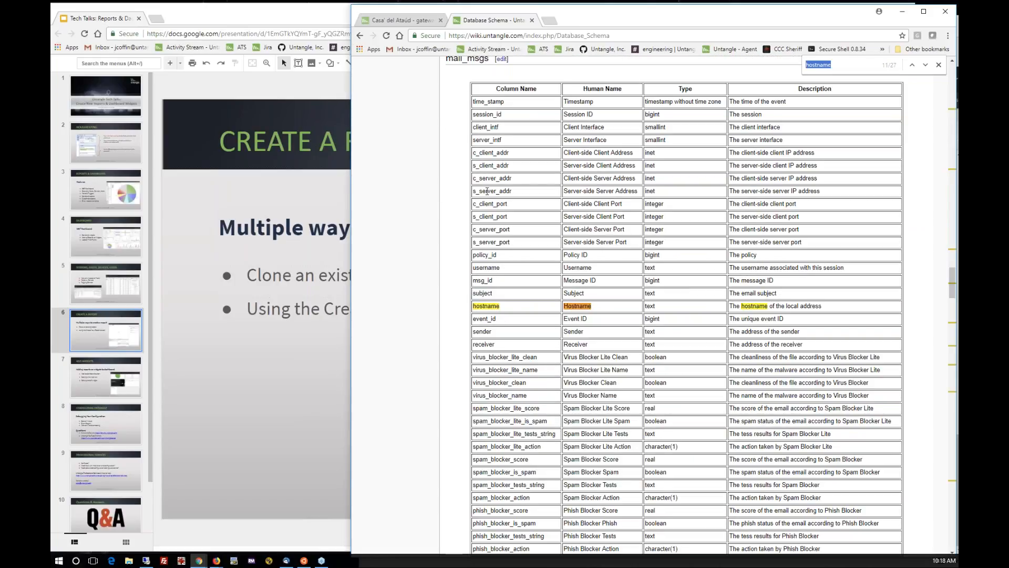
text(ht)
text(tp)
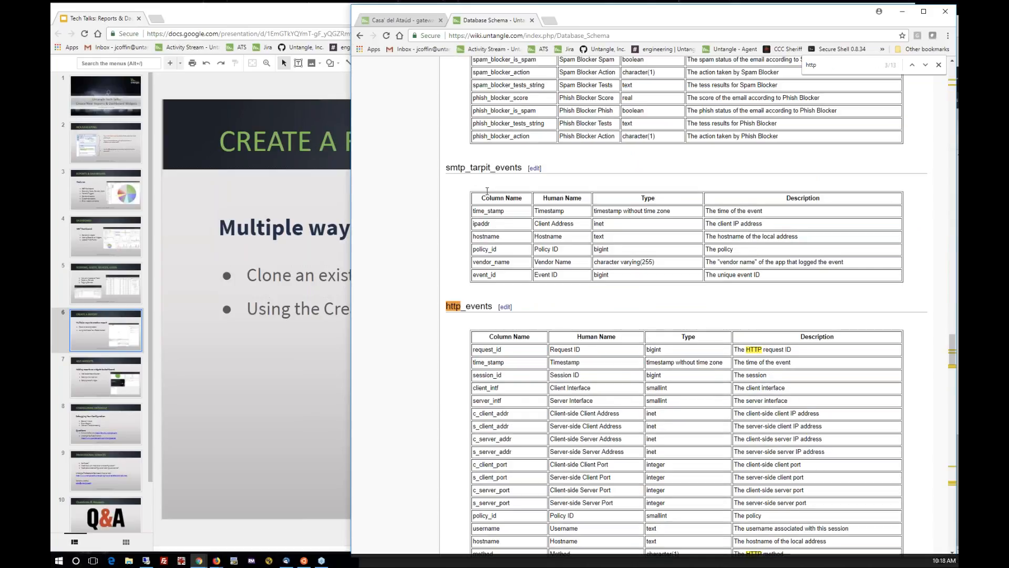
Step: Examine the http_events table in the Database Schema page and highlight its hostname row
scroll(493, 429, down, 4)
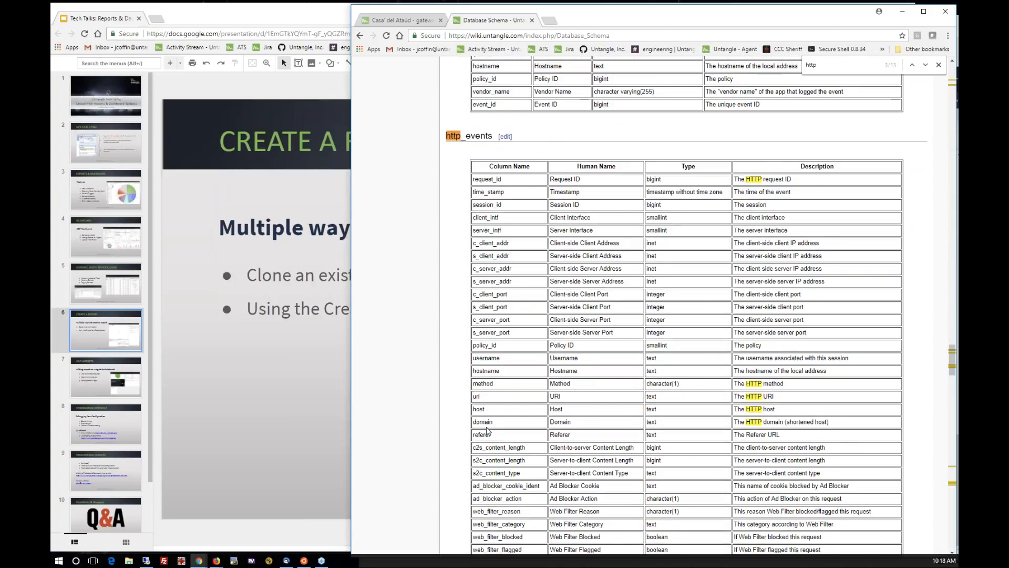
drag(475, 334, 583, 335)
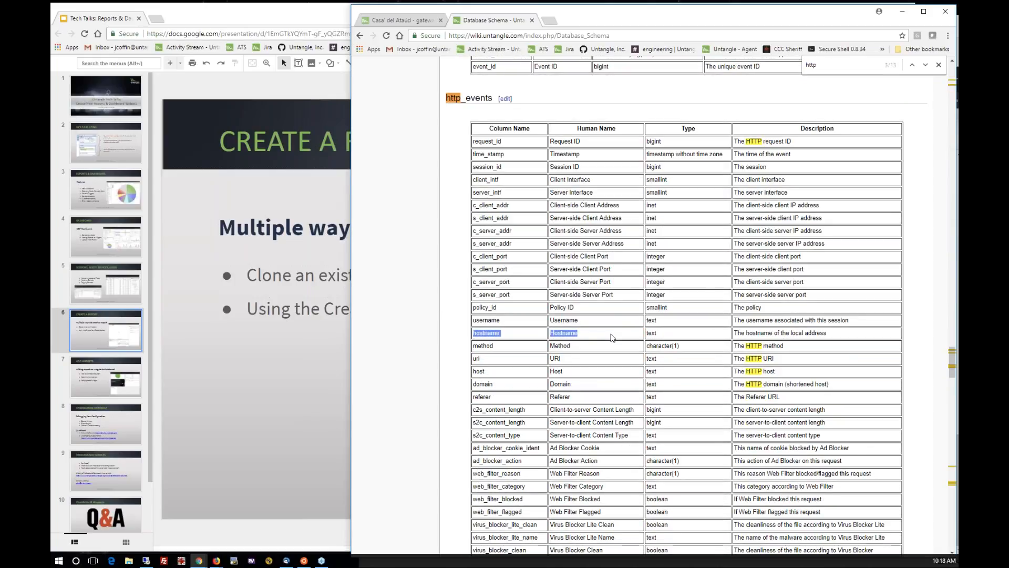
click(840, 337)
drag(840, 337, 473, 336)
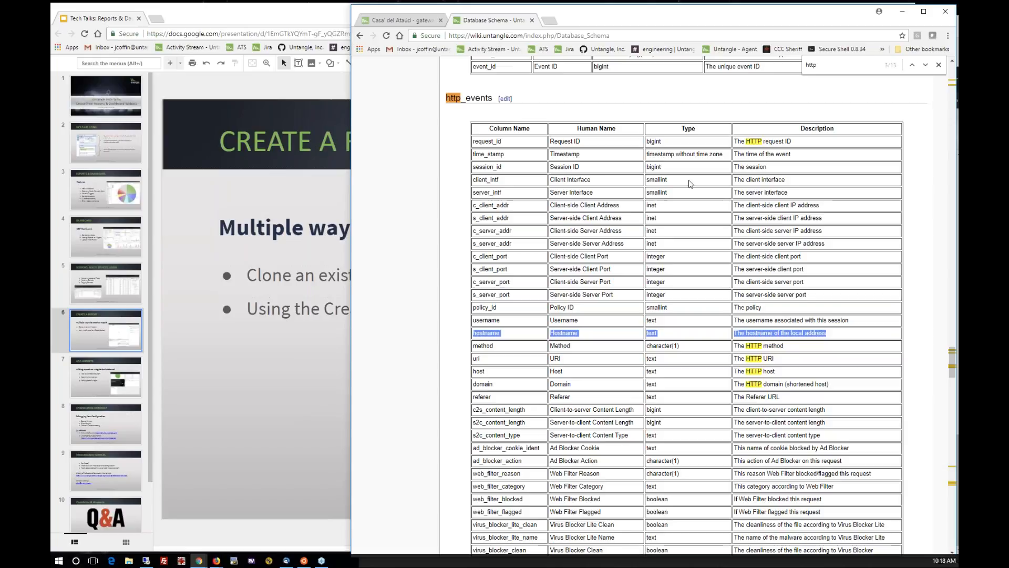
Step: Return to the Top Hostname Games report and order it by the value column, ascending
click(401, 24)
click(867, 233)
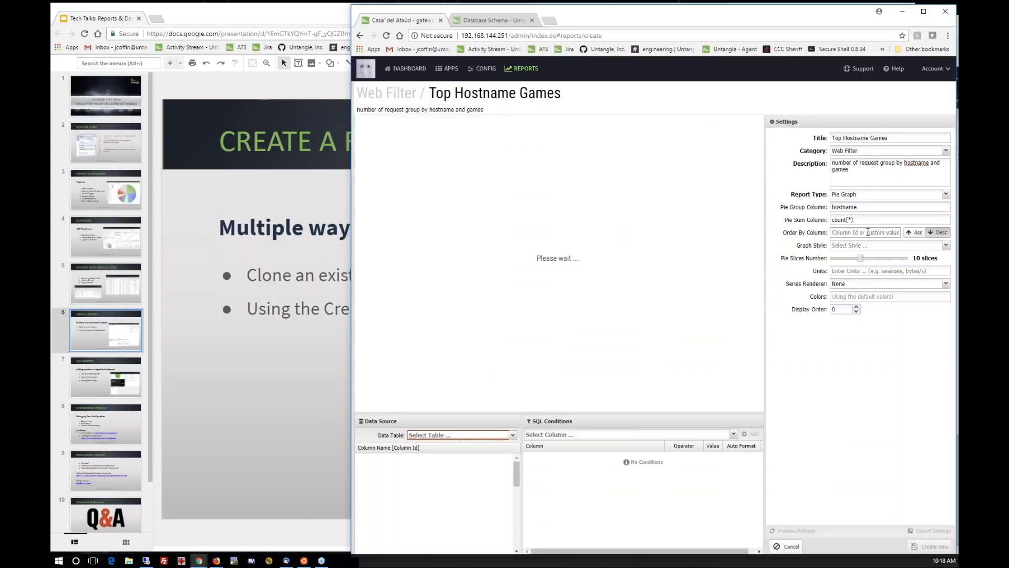
text(value)
click(914, 233)
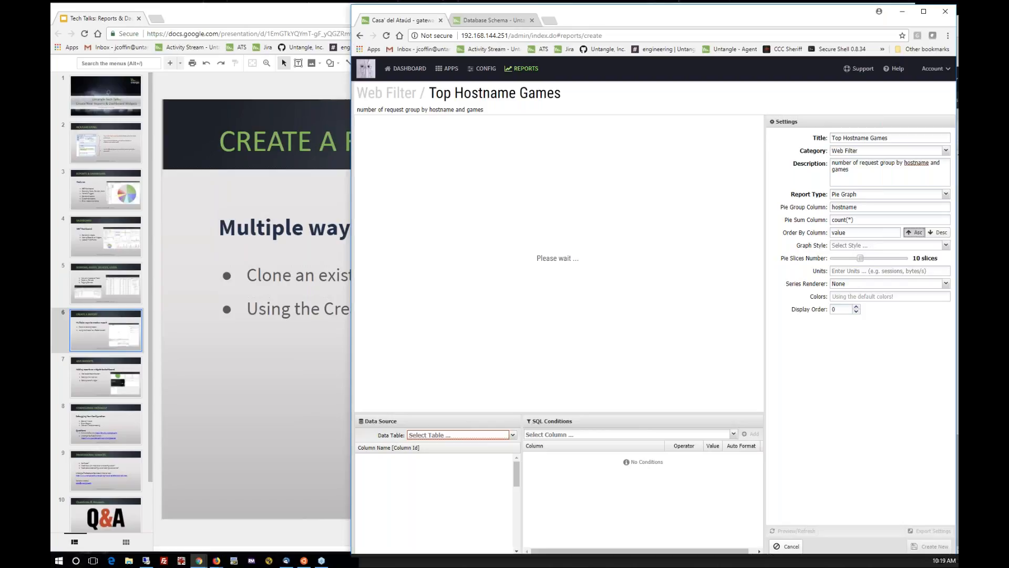
Step: Give the report the Pie 3D graph style, units of hits and display order 401
click(904, 249)
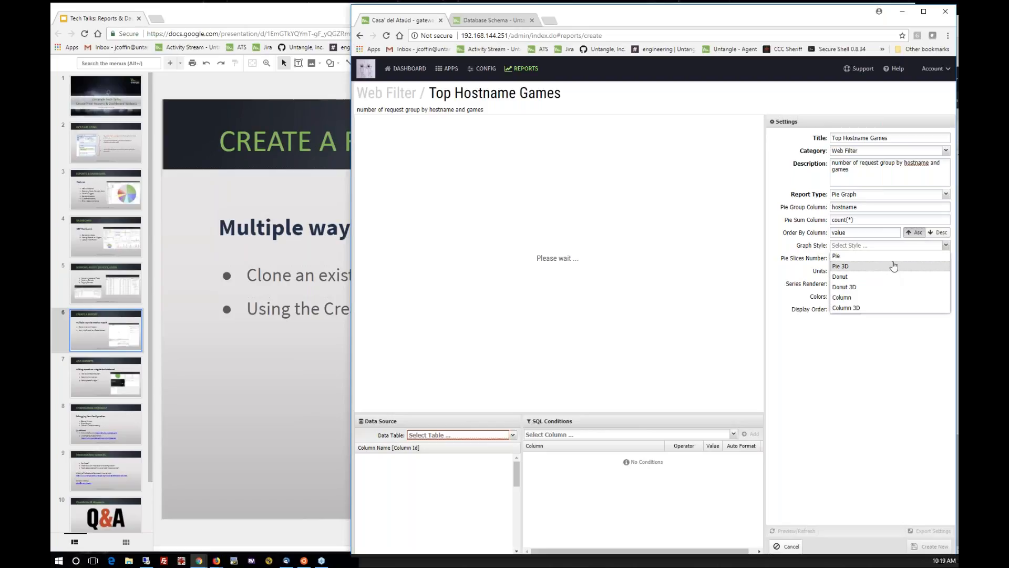
click(893, 257)
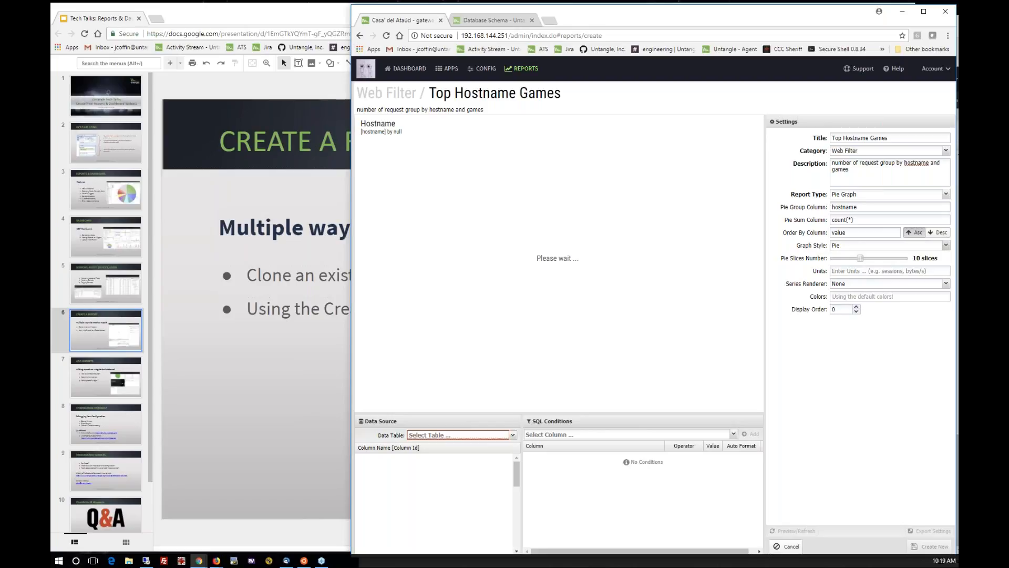
click(947, 248)
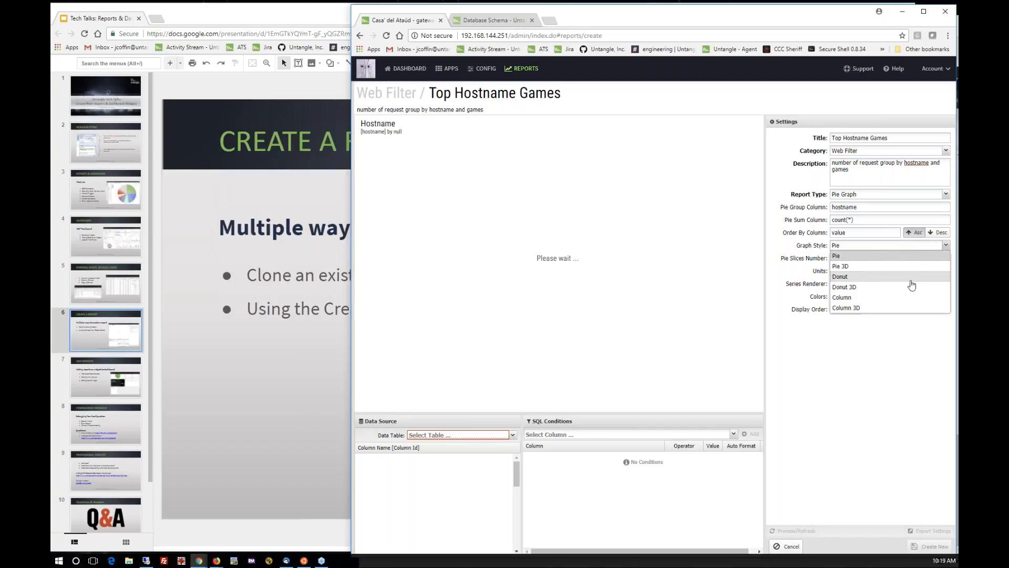
click(914, 268)
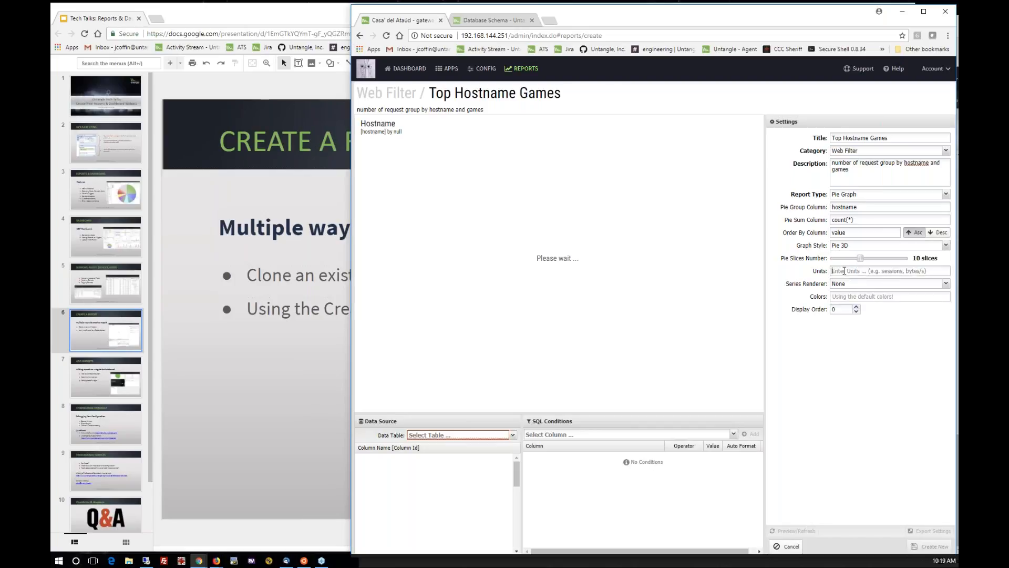
text(hits)
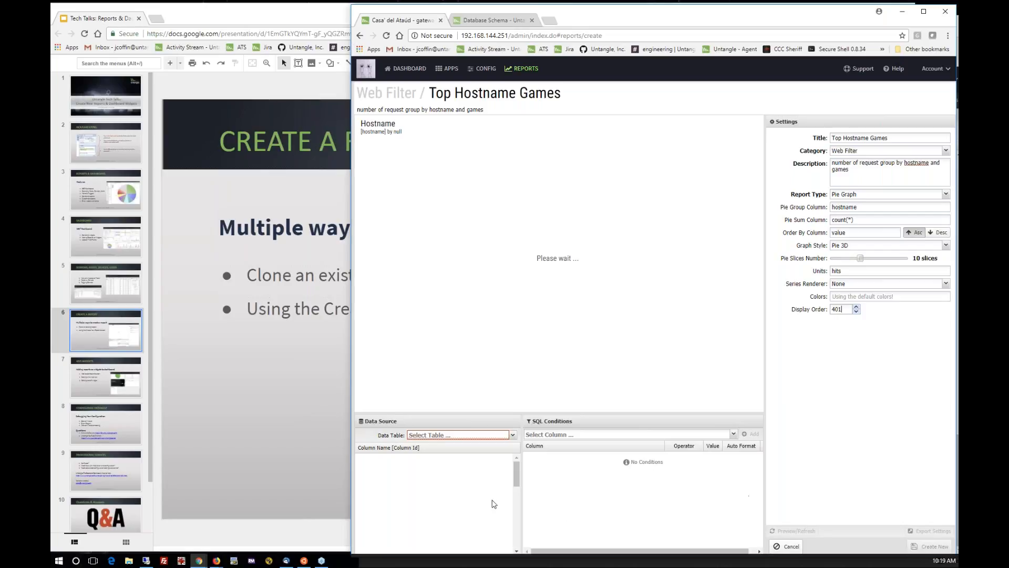
Step: Use http_events as the report's data table and add the SQL condition Web Category = Game
click(512, 435)
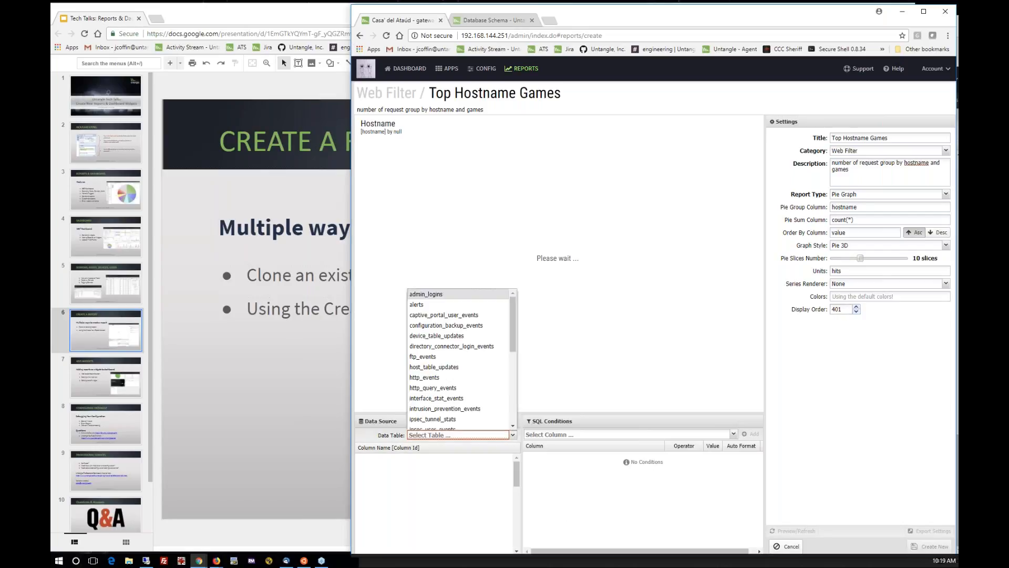
click(454, 378)
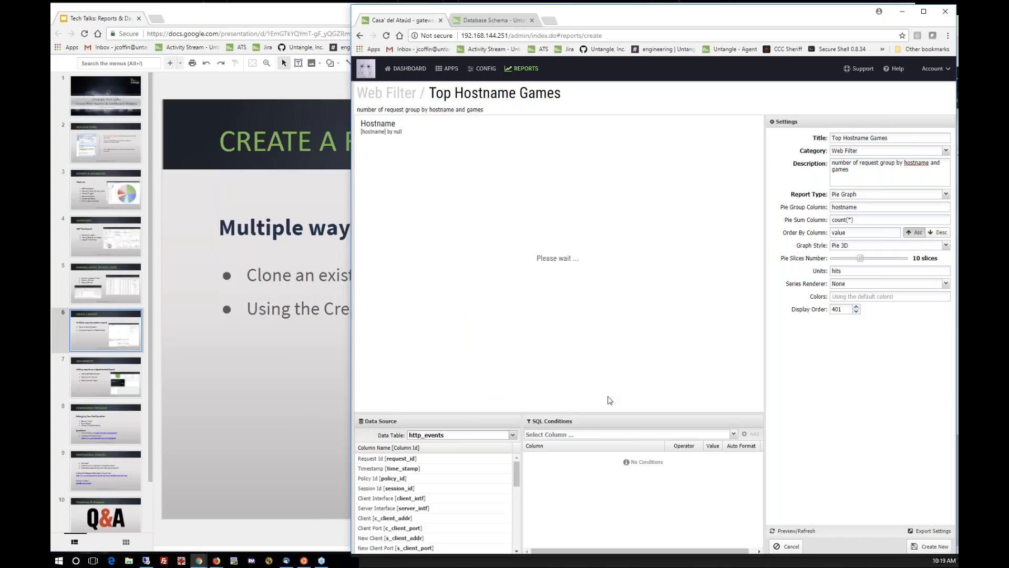
click(733, 434)
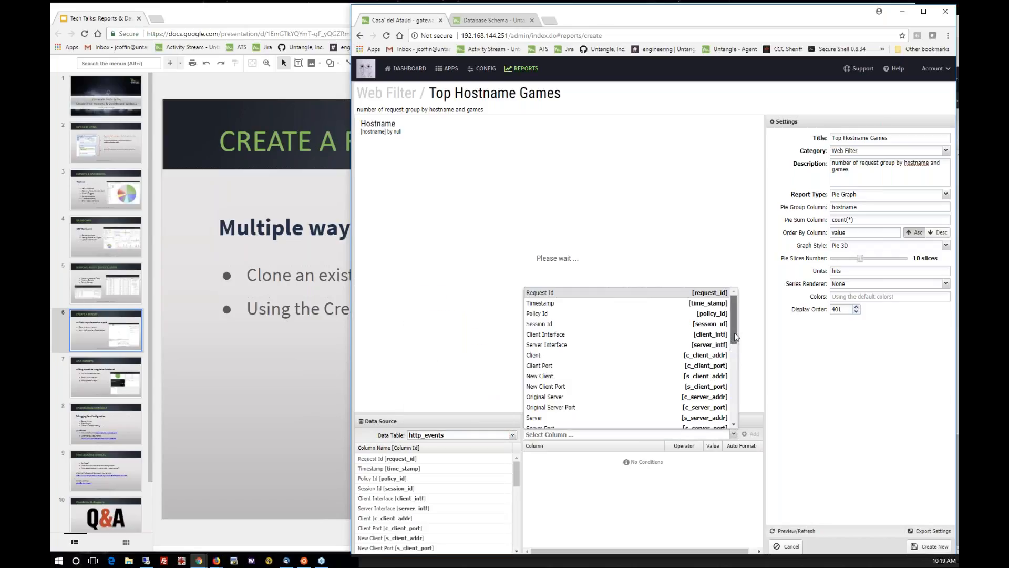
drag(736, 333, 733, 402)
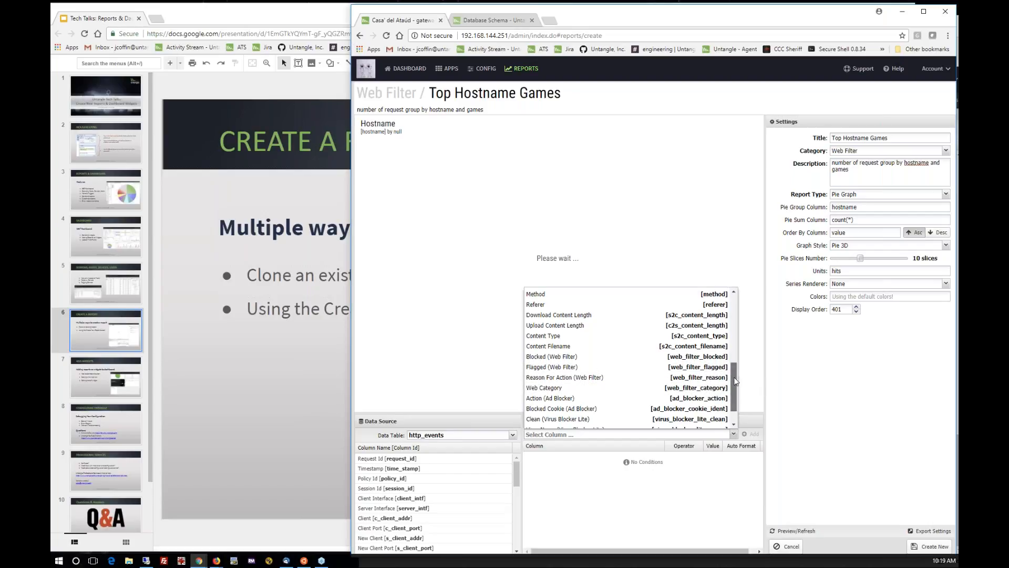
drag(735, 379, 736, 400)
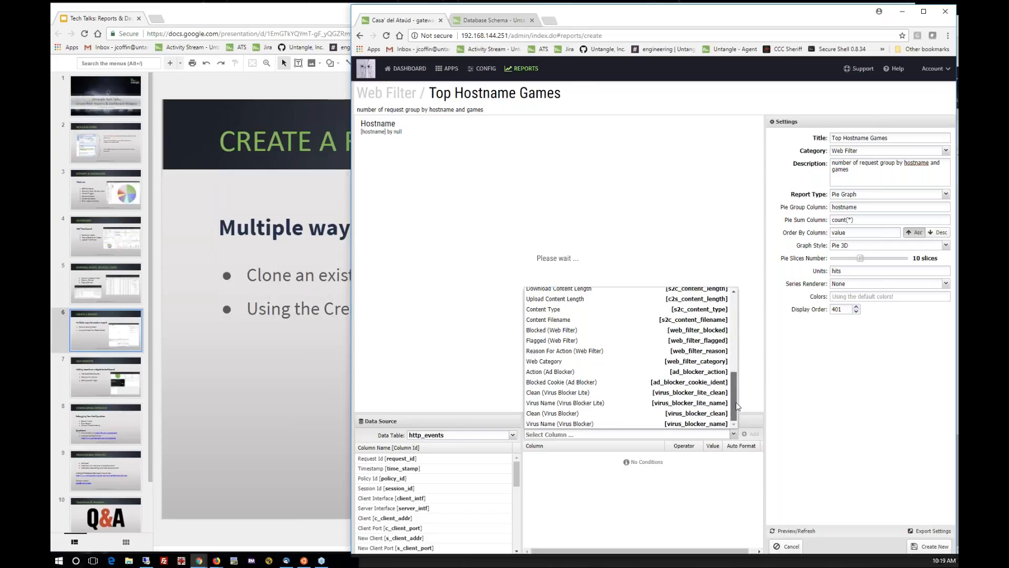
click(578, 361)
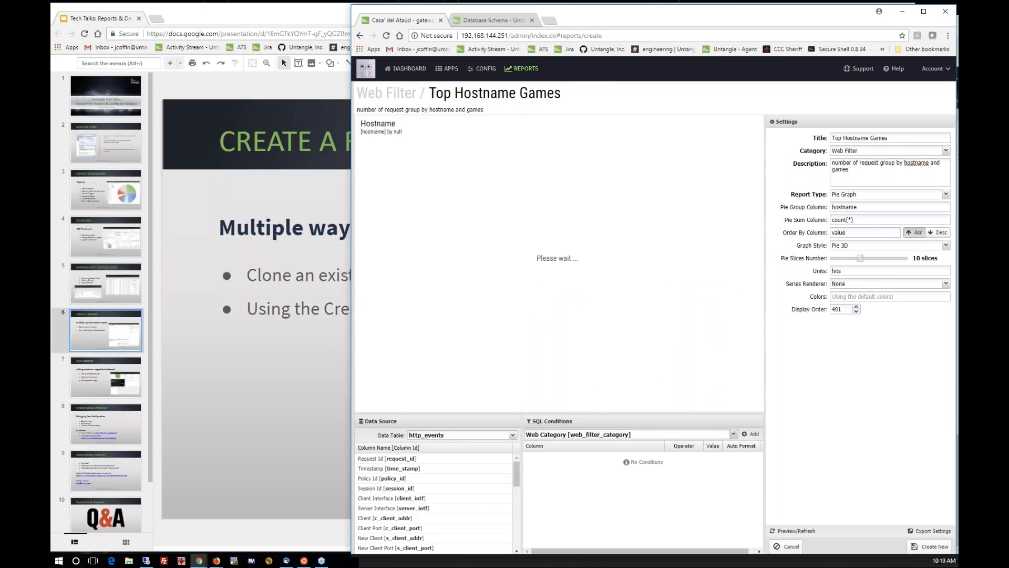
click(751, 434)
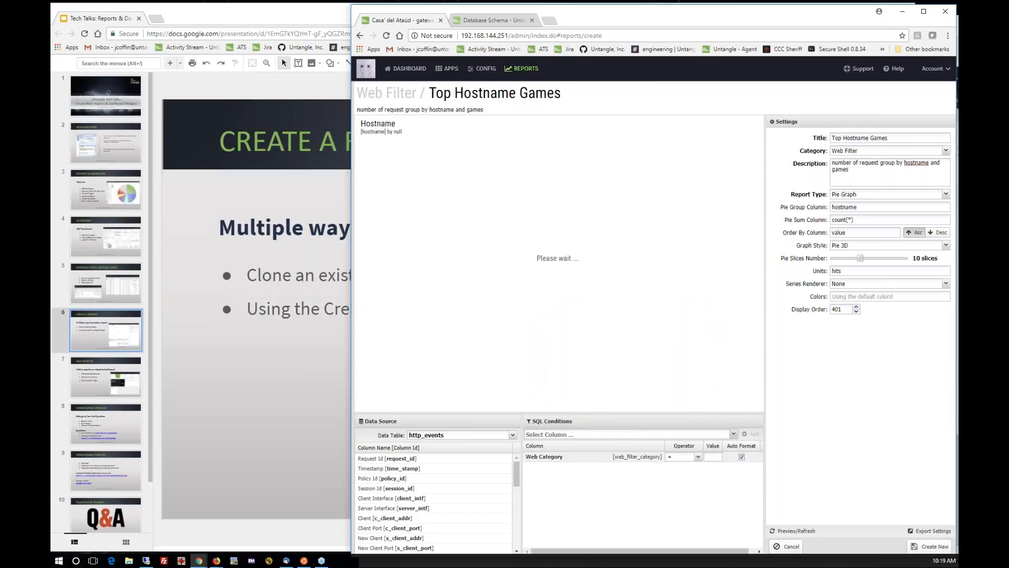
text(Game)
Step: Create the new Top Hostname Games report and show its data view beside the chart
click(929, 548)
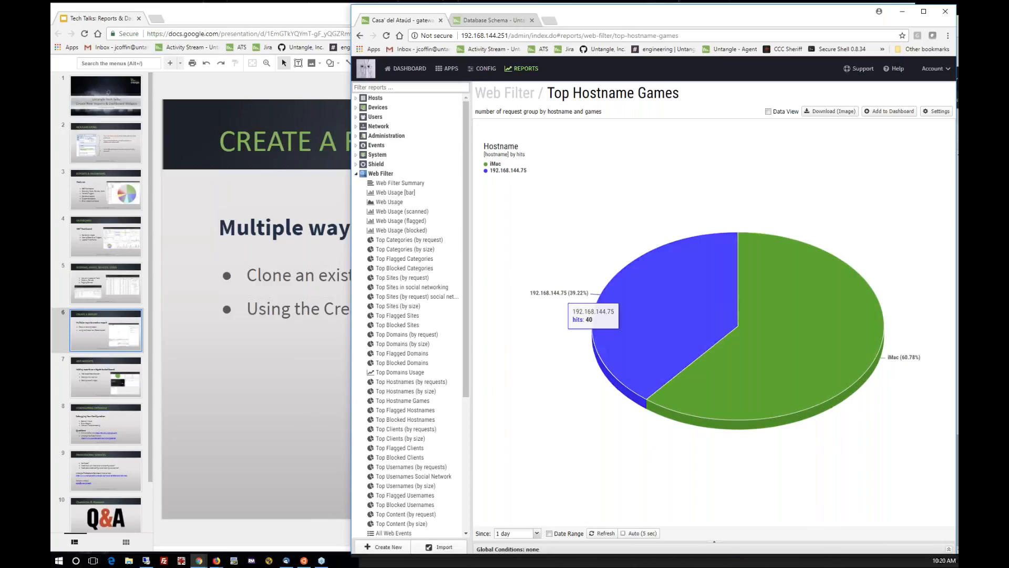
mouse_move(641, 355)
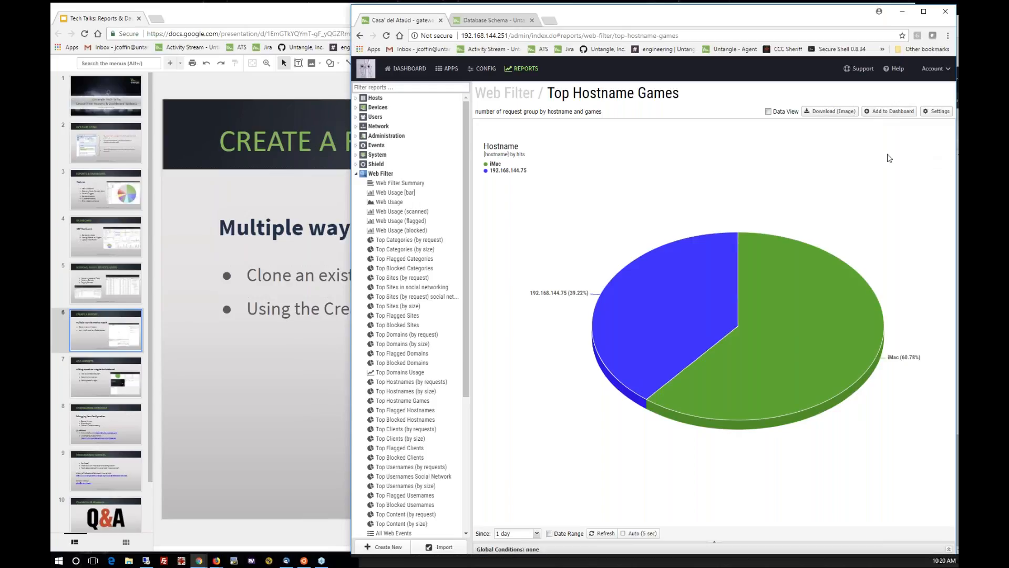
click(768, 112)
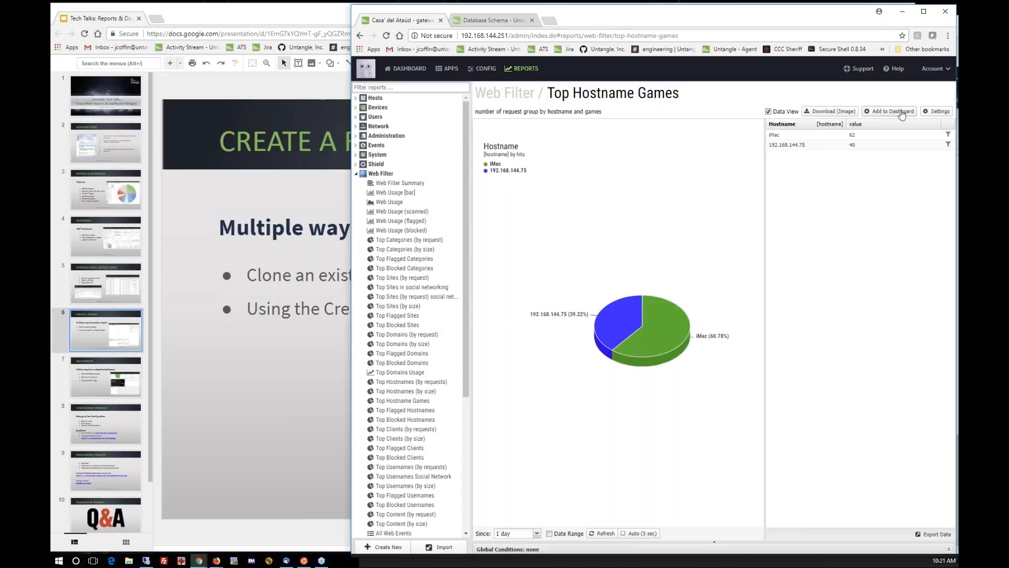
Step: Change the Top Hostname Games graph style to Pie and update the report
click(930, 115)
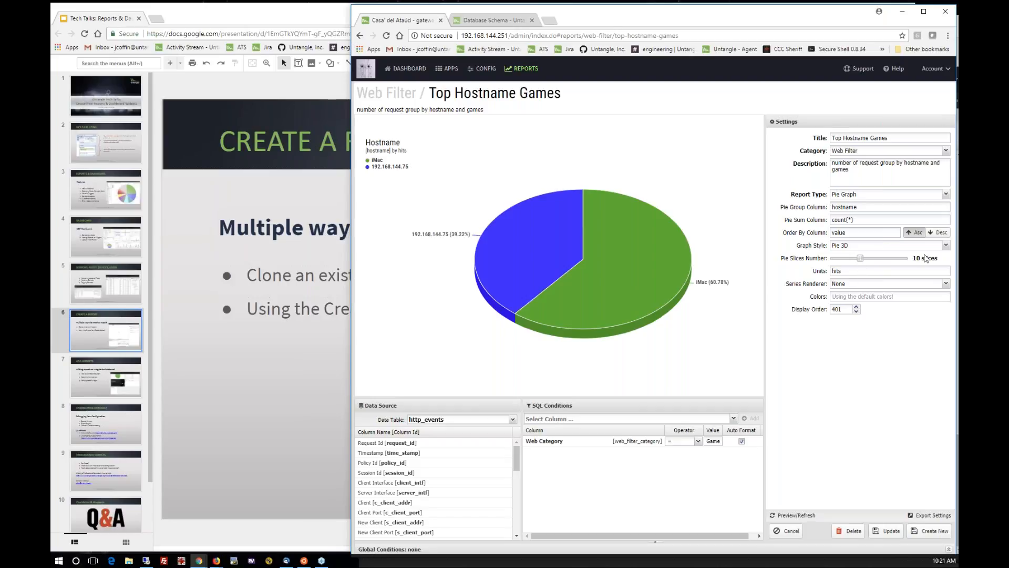
click(946, 245)
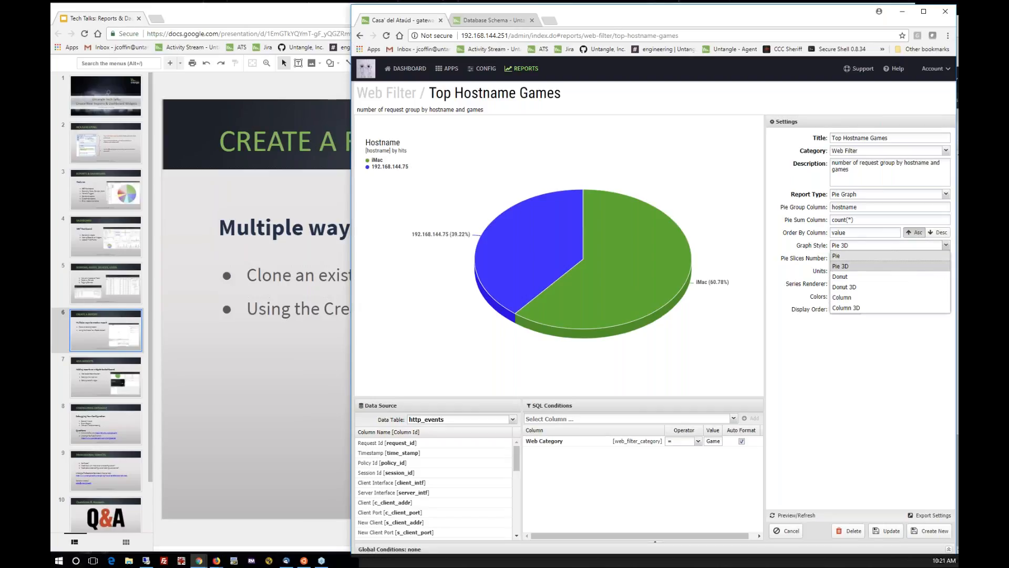
click(854, 257)
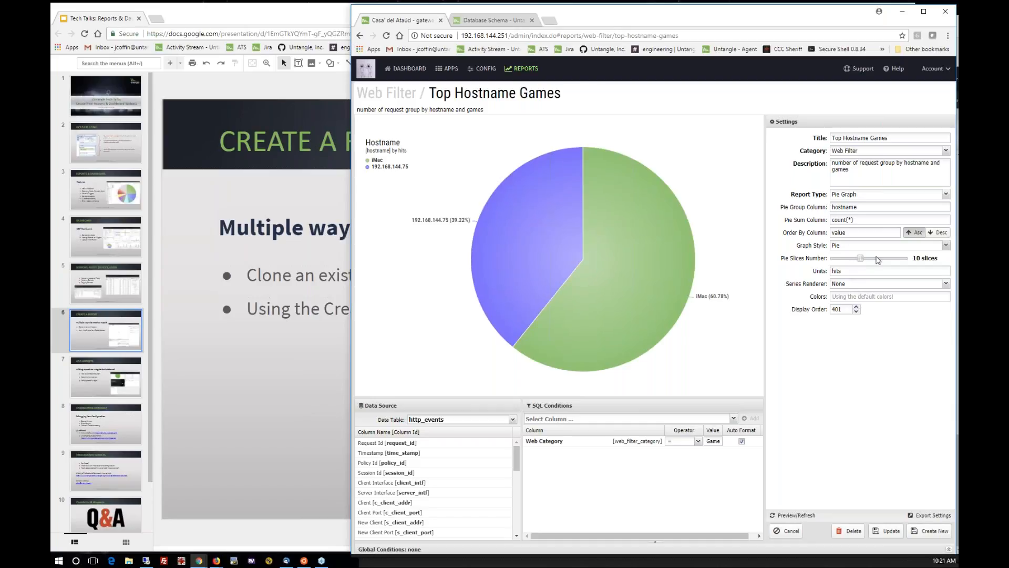
click(885, 531)
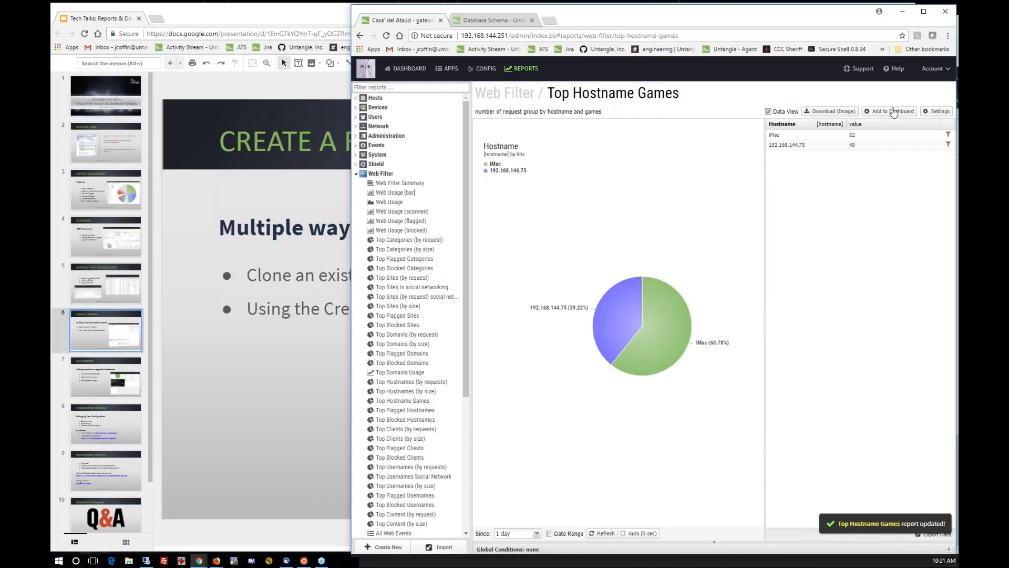
Step: Hide the report's data view, review its settings and go back to the Reports overview
click(768, 112)
click(938, 111)
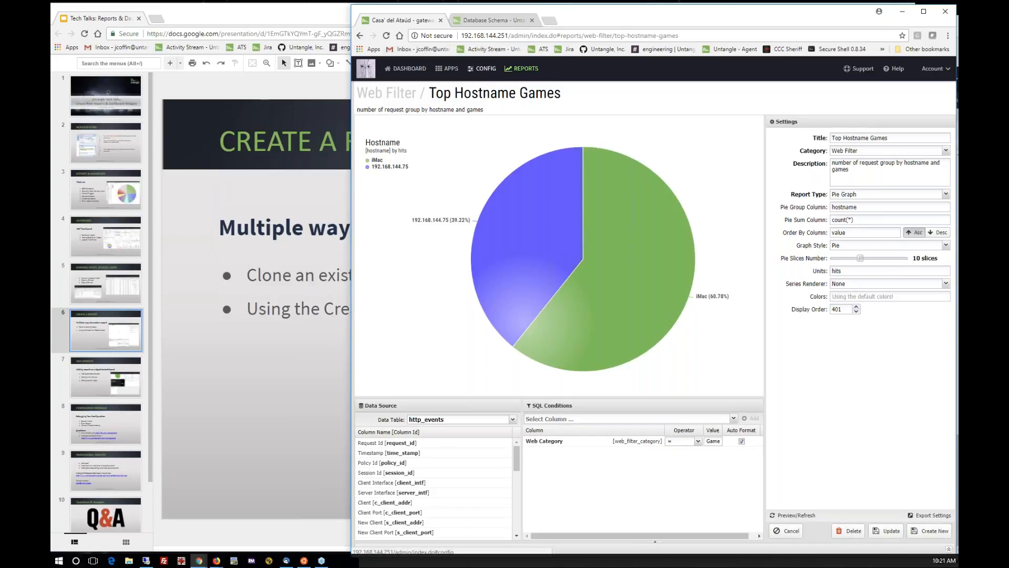
click(508, 70)
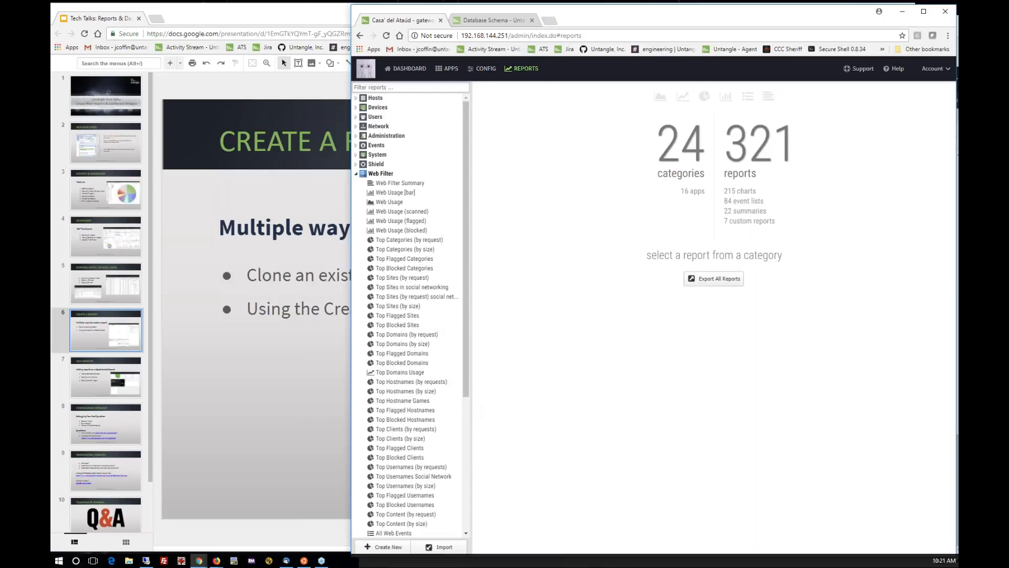
Step: Widen the report list and open Top Hostname Games from the Web Filter category
drag(470, 410, 524, 411)
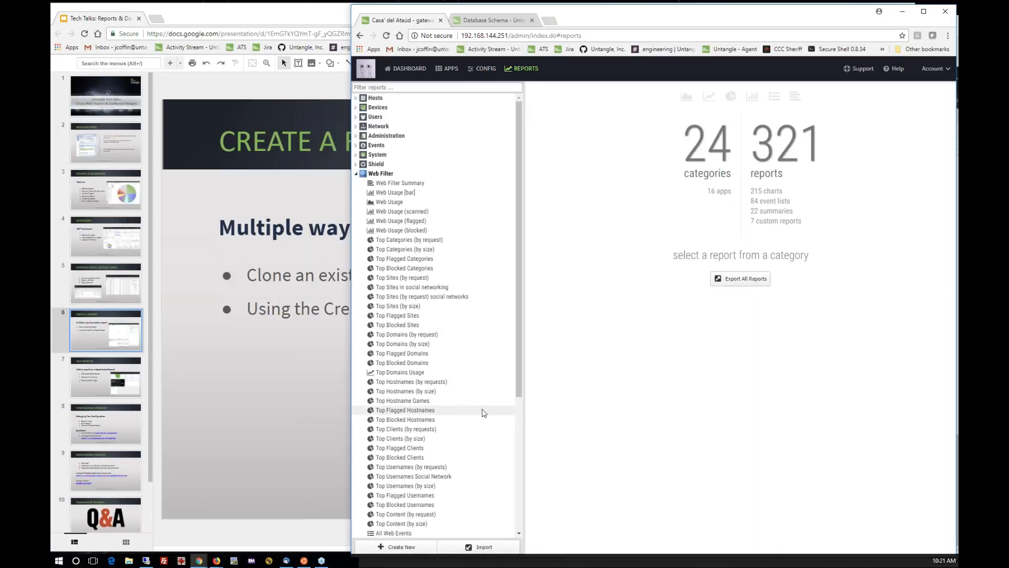
scroll(479, 413, down, 3)
scroll(438, 376, up, 1)
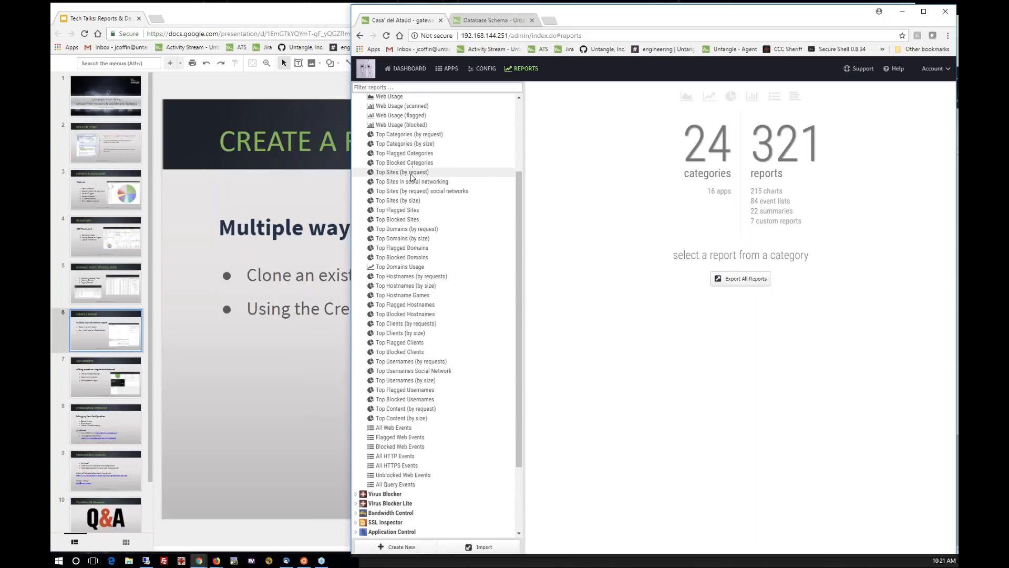
click(416, 295)
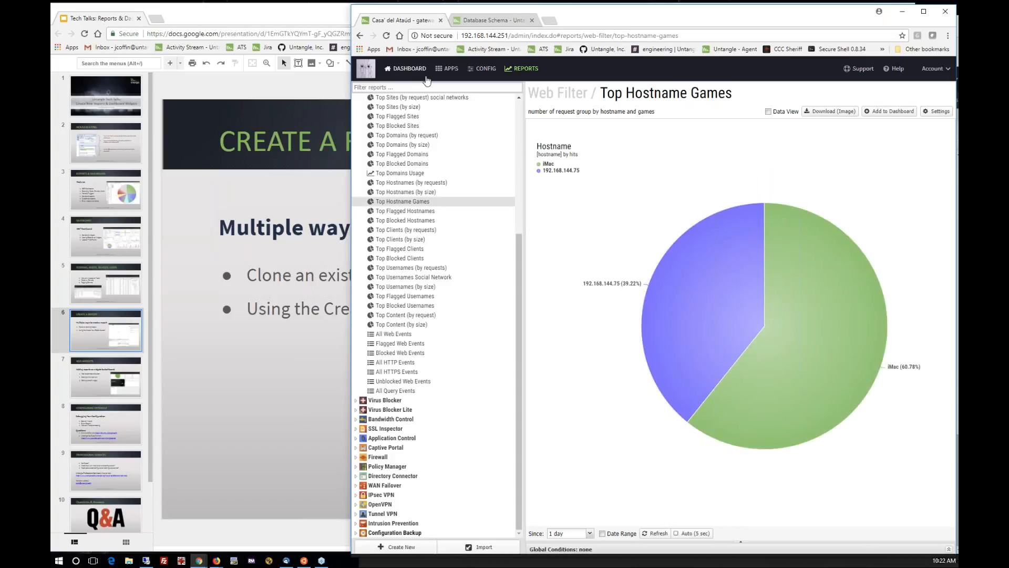
Step: Open the Untangle dashboard, then switch to the Google Slides presentation and show the Add Widgets slide
click(409, 72)
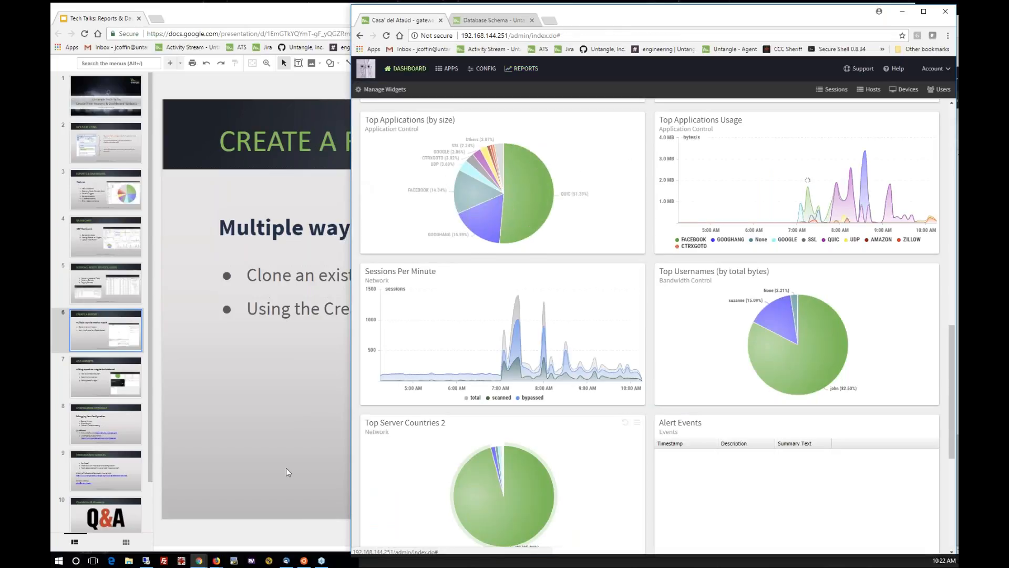
click(254, 438)
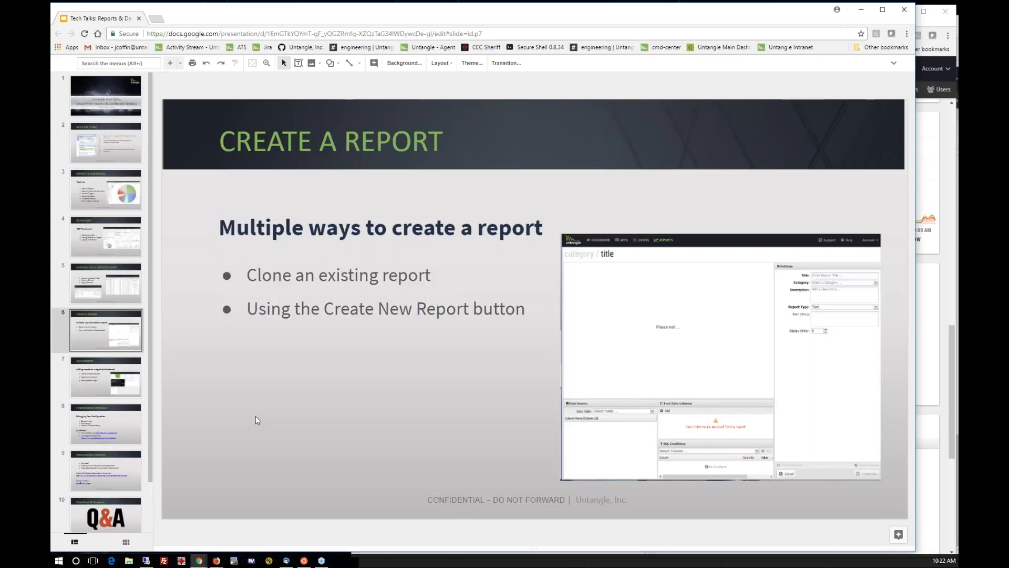
click(105, 387)
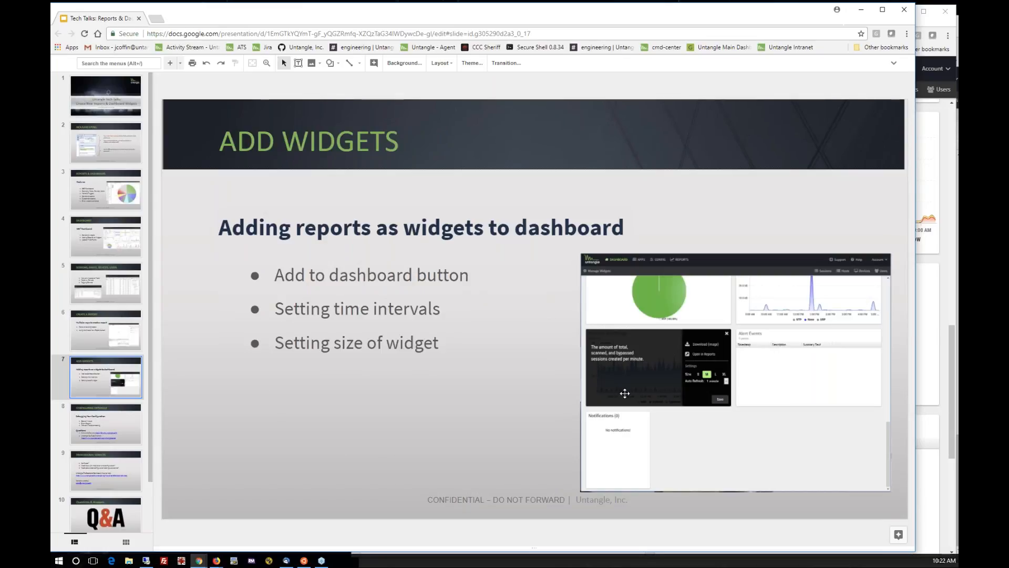
Step: Switch back to the Untangle dashboard and view the size and auto-refresh options of the Top Usernames (by total bytes) widget
click(938, 25)
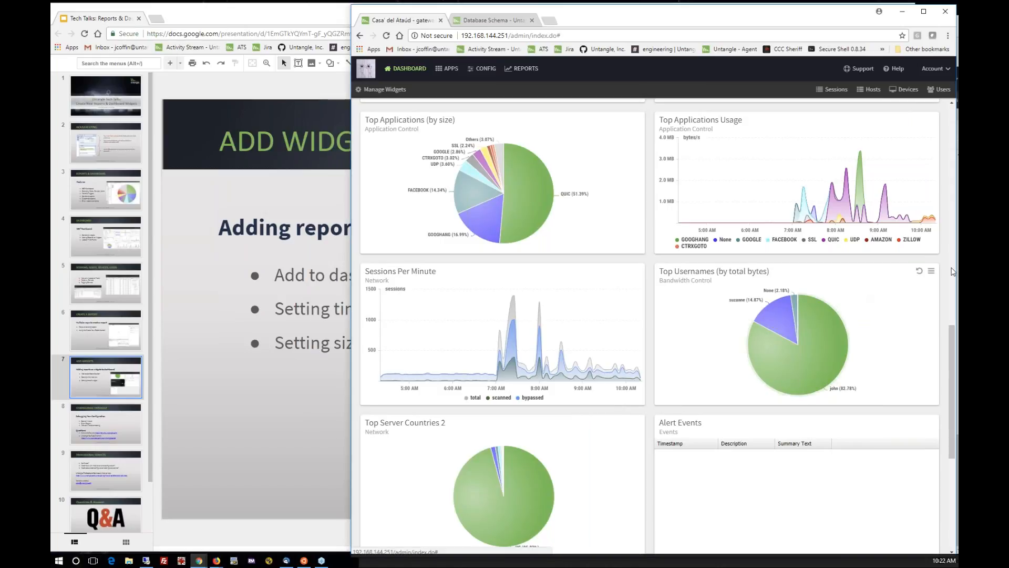
click(931, 272)
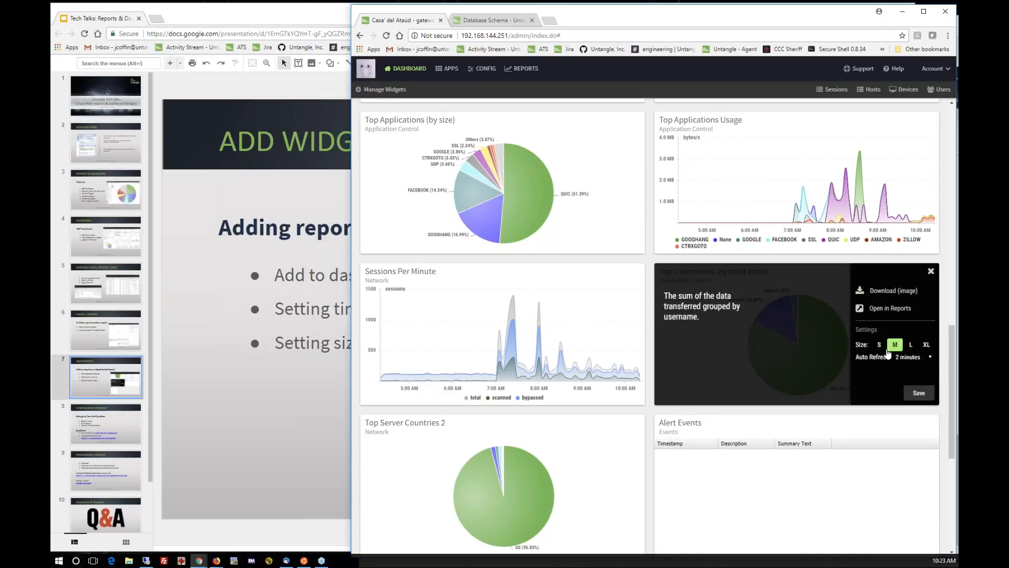
click(931, 272)
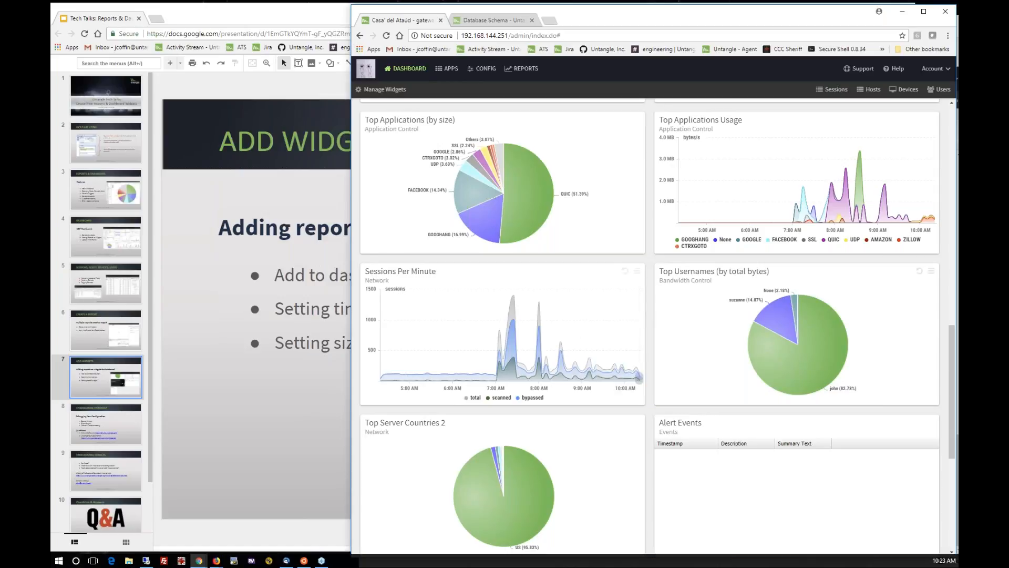
Step: Switch to the Google Slides presentation, view the Configuring Untangle slide and return to the Add Widgets slide
click(267, 435)
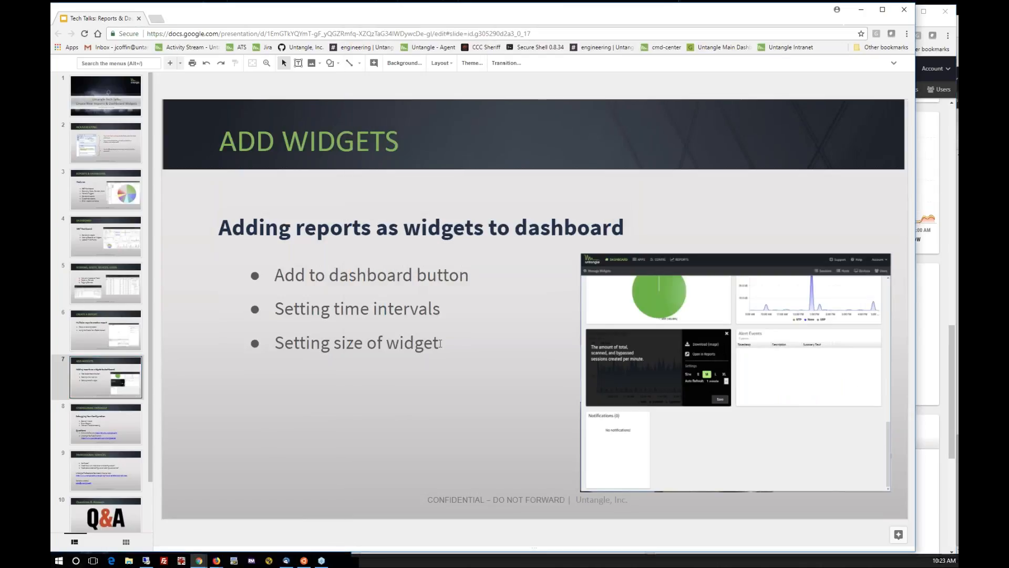
click(108, 424)
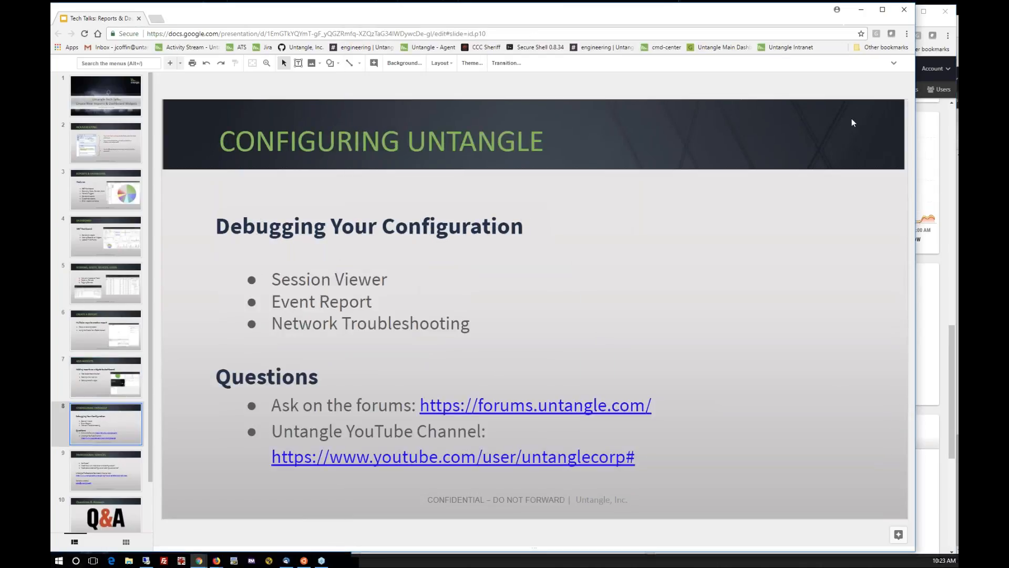
click(117, 386)
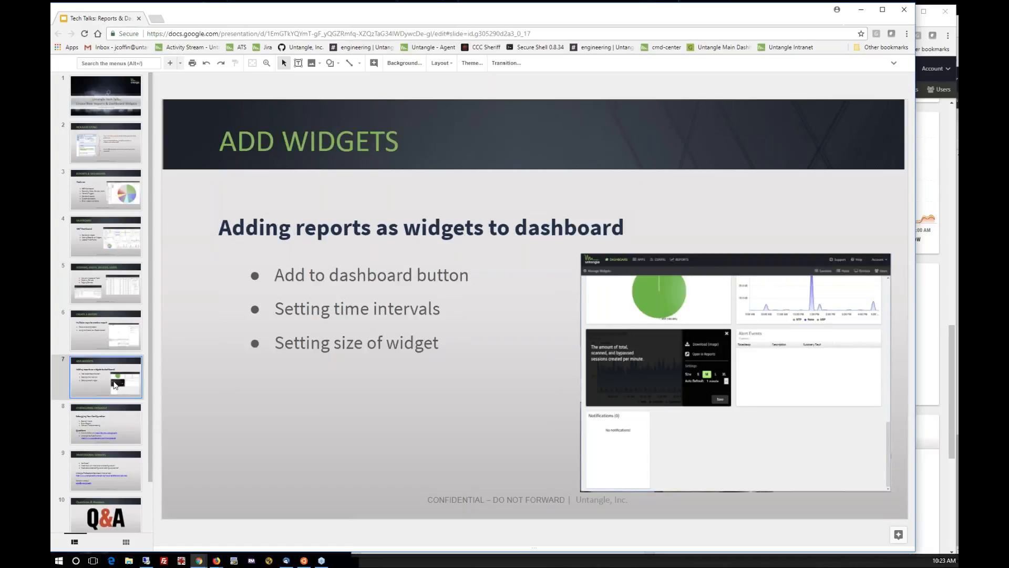
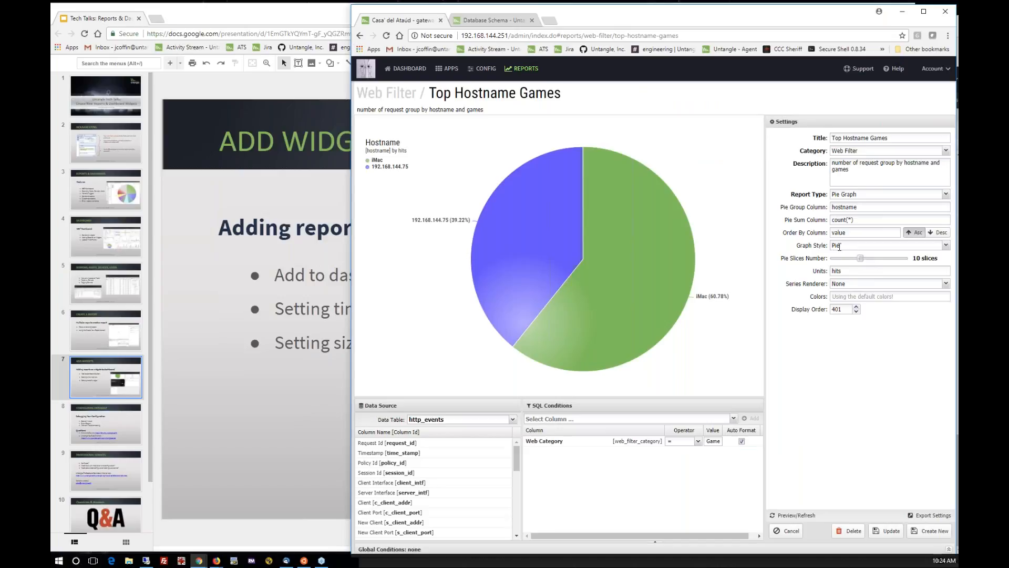
Step: Set the Top Hostname Games report's units to sessions, update the report, check its pie chart and reopen its settings
double_click(833, 270)
mouse_move(651, 319)
text(sessions)
click(887, 531)
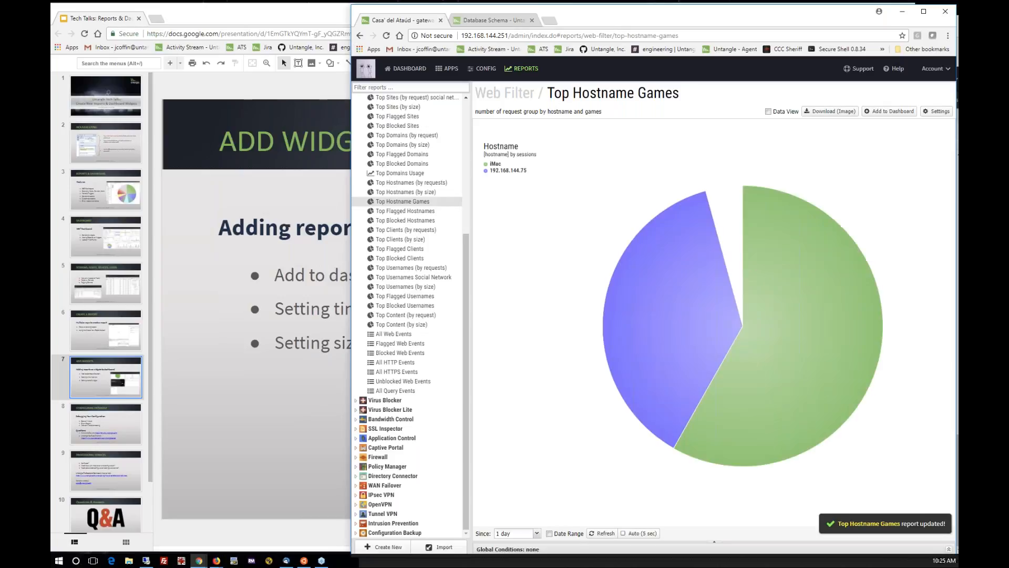
mouse_move(810, 358)
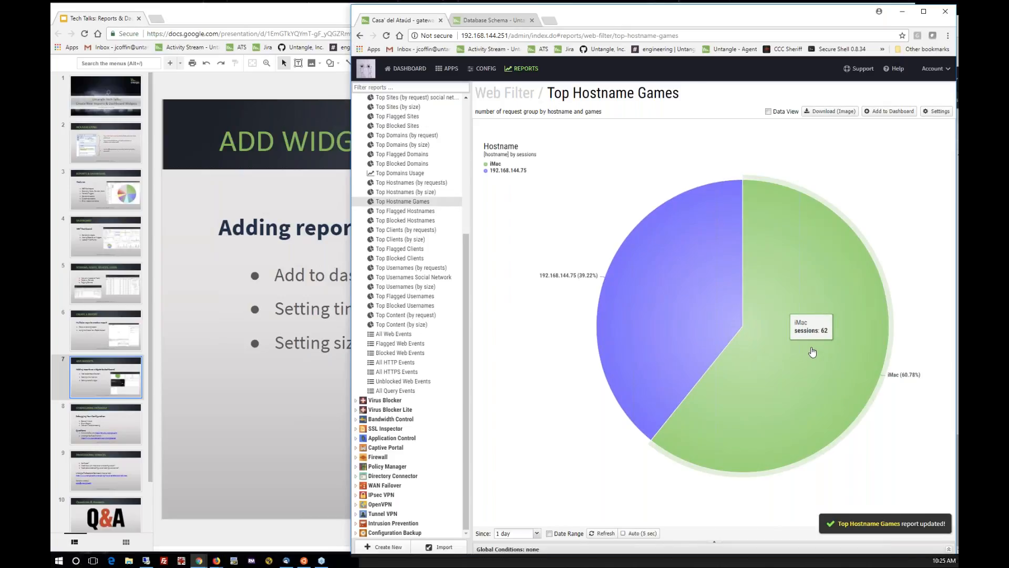
click(937, 112)
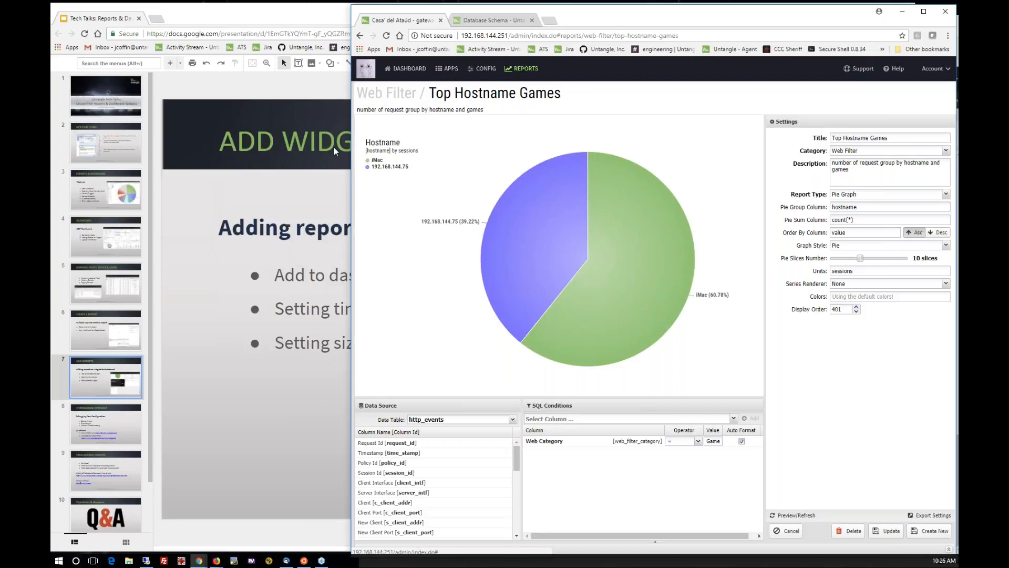
Step: Open All Web Events from the Web Filter reports and examine the Web Category column of the event list
click(526, 69)
click(380, 174)
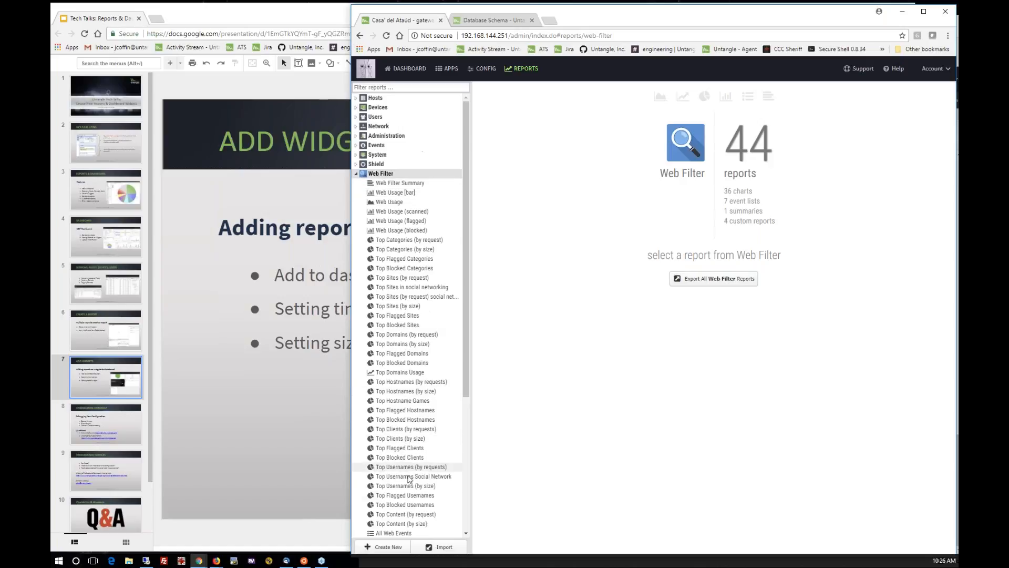
scroll(413, 452, down, 4)
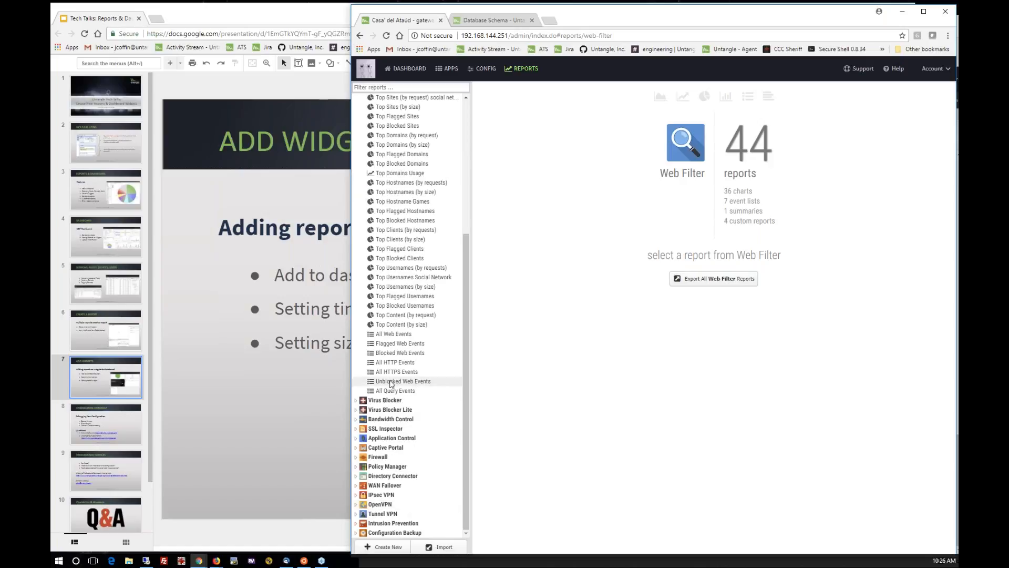
click(398, 336)
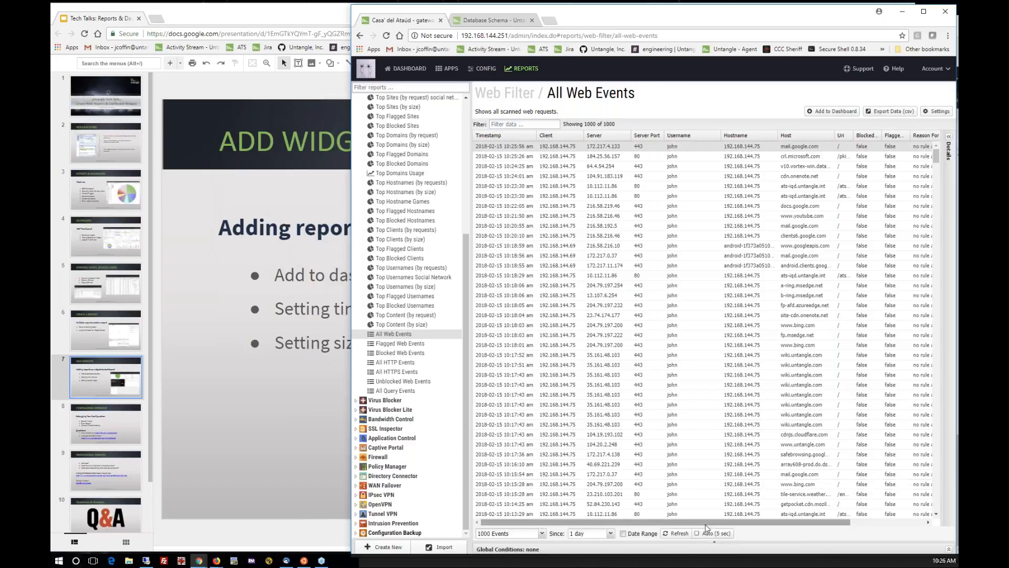
drag(706, 524, 776, 523)
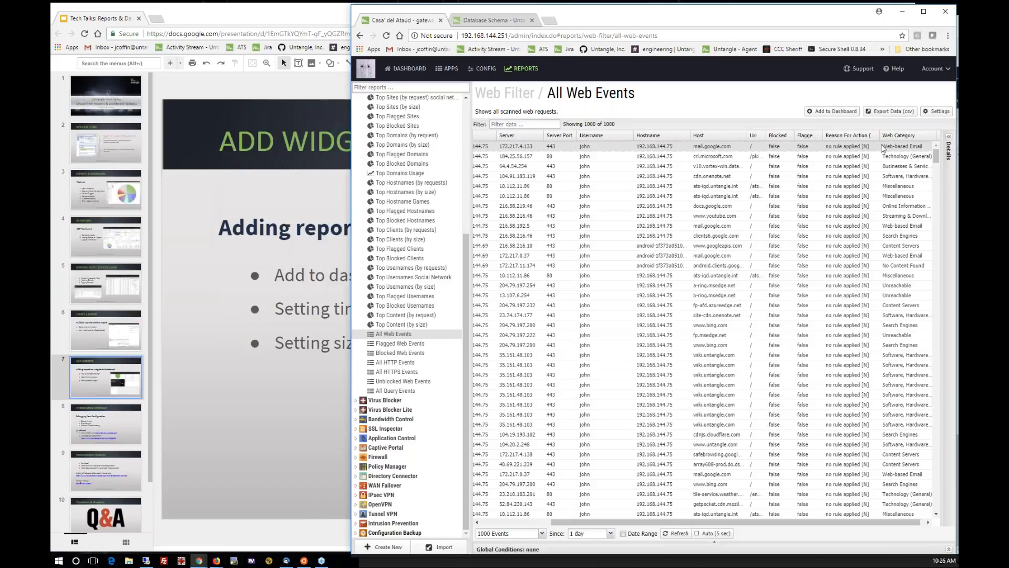
drag(883, 147, 920, 147)
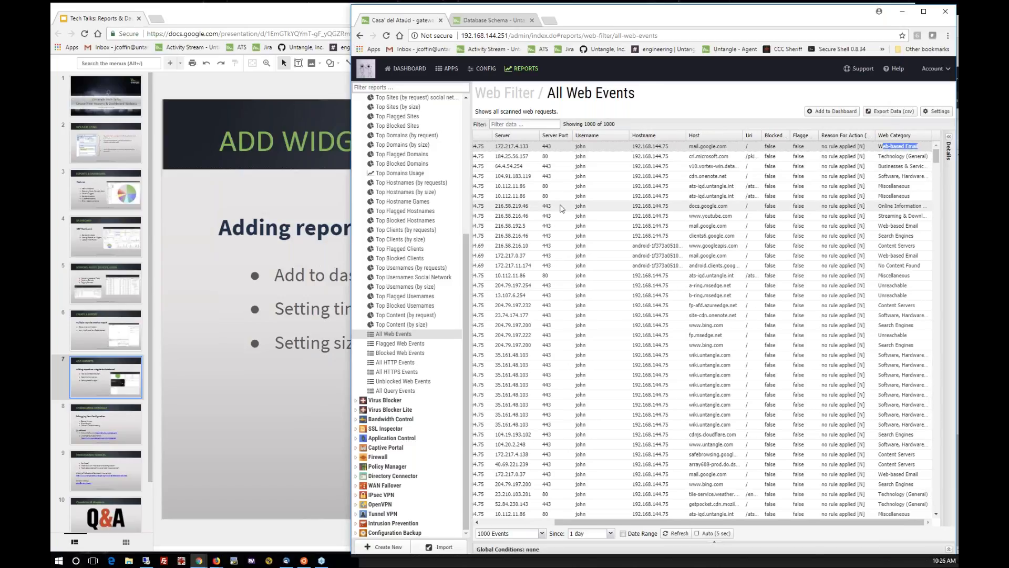
Step: Open the Web Filter report Top Categories (by size) and examine the slices of its pie chart
drag(467, 279, 481, 200)
click(408, 161)
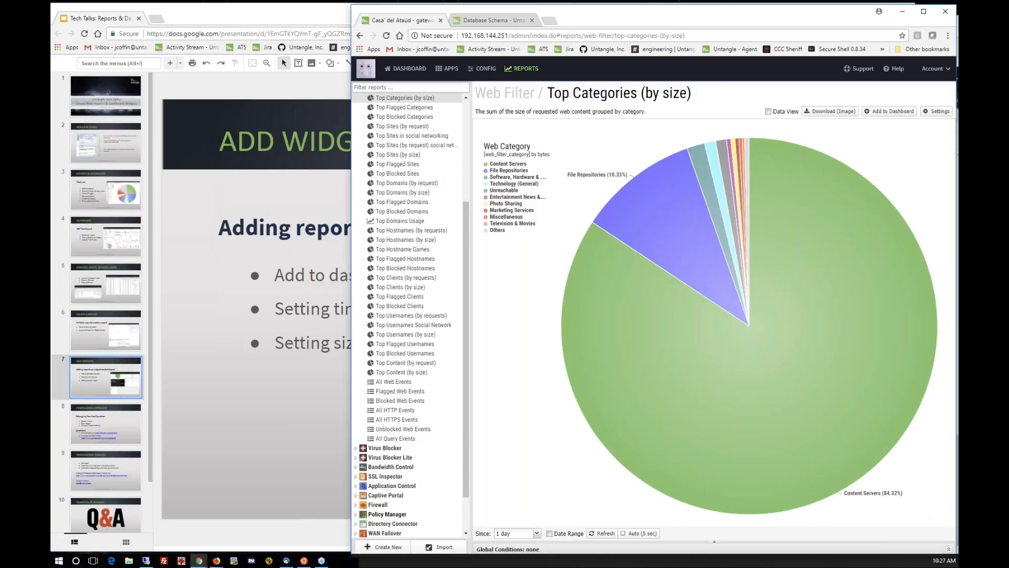
mouse_move(721, 160)
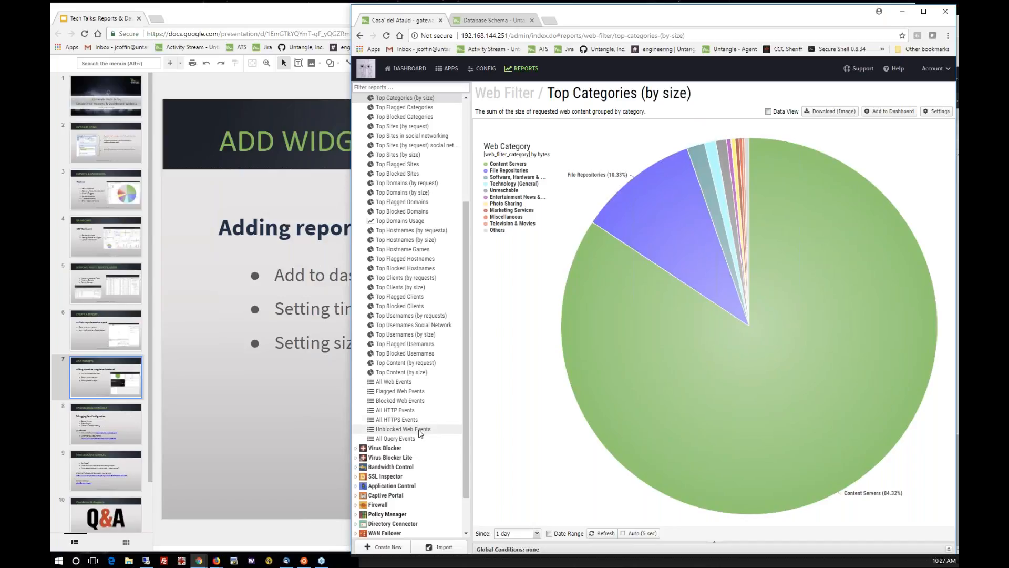
Step: View the Flagged Web Events and Blocked Web Events reports, then return to the Web Filter category overview
click(399, 391)
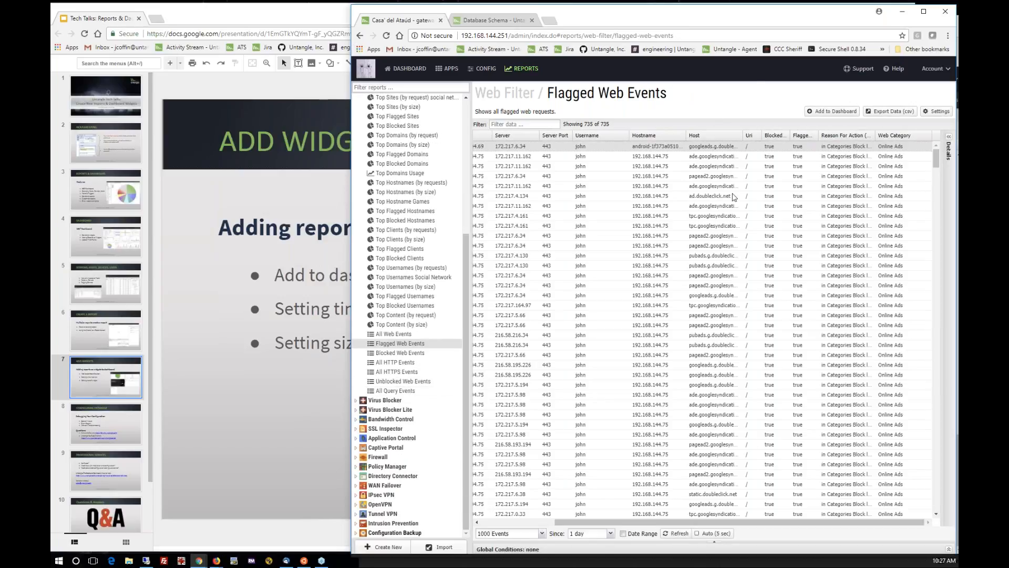
click(410, 356)
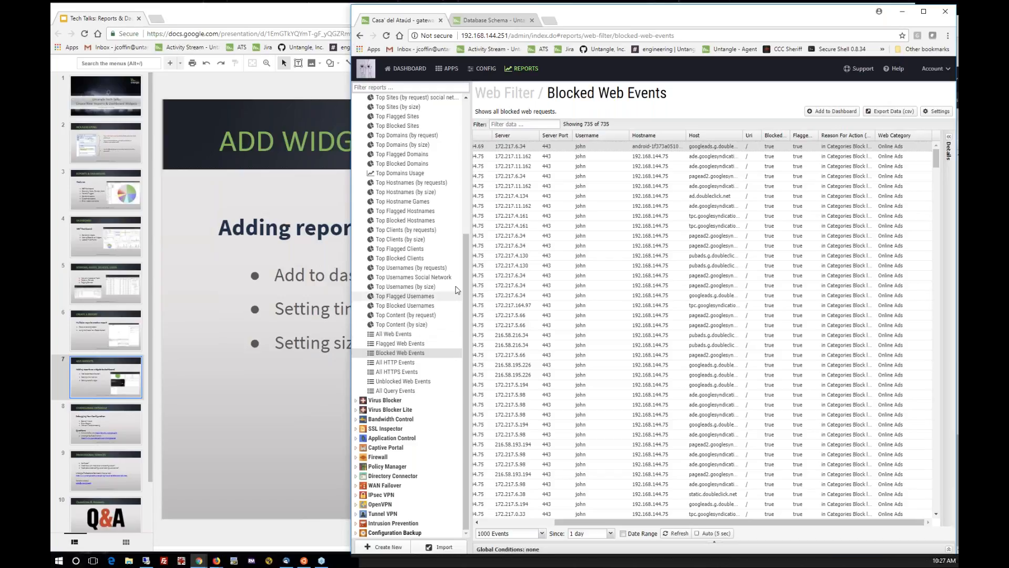
scroll(468, 227, up, 5)
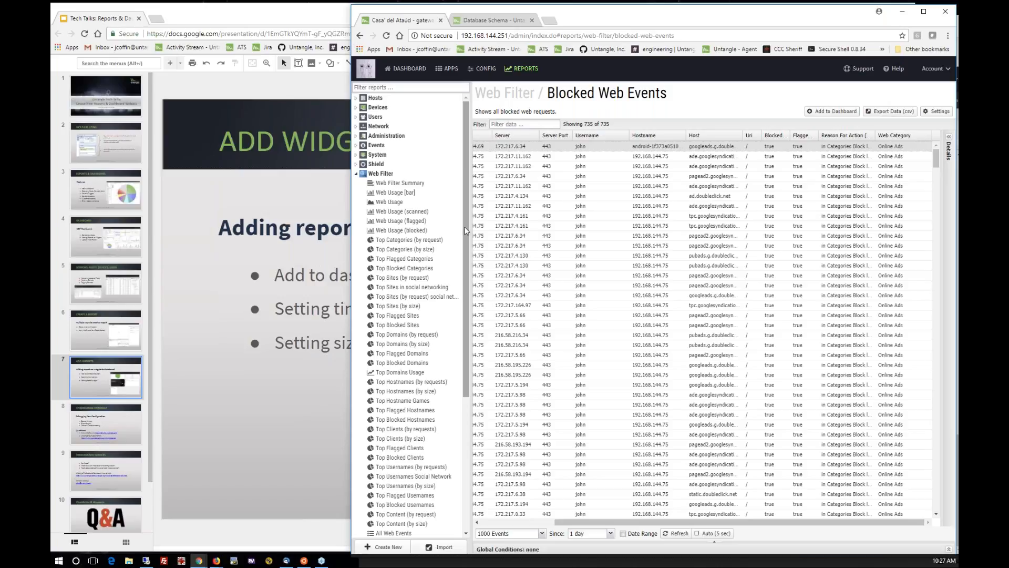
click(377, 174)
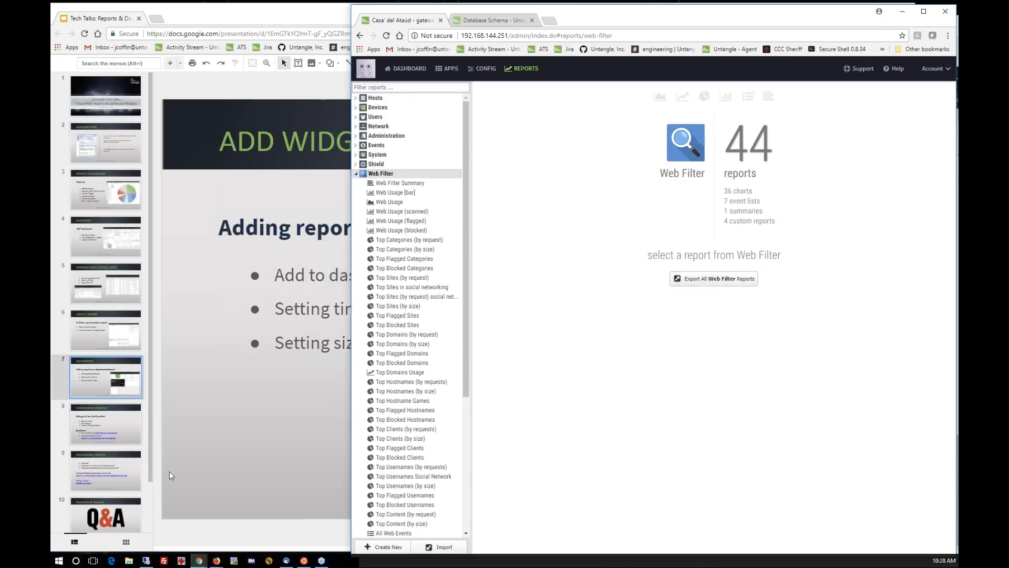
Step: Switch to the Google Slides presentation and show the Configuring Untangle, Professional Services and Promotions slides
click(115, 426)
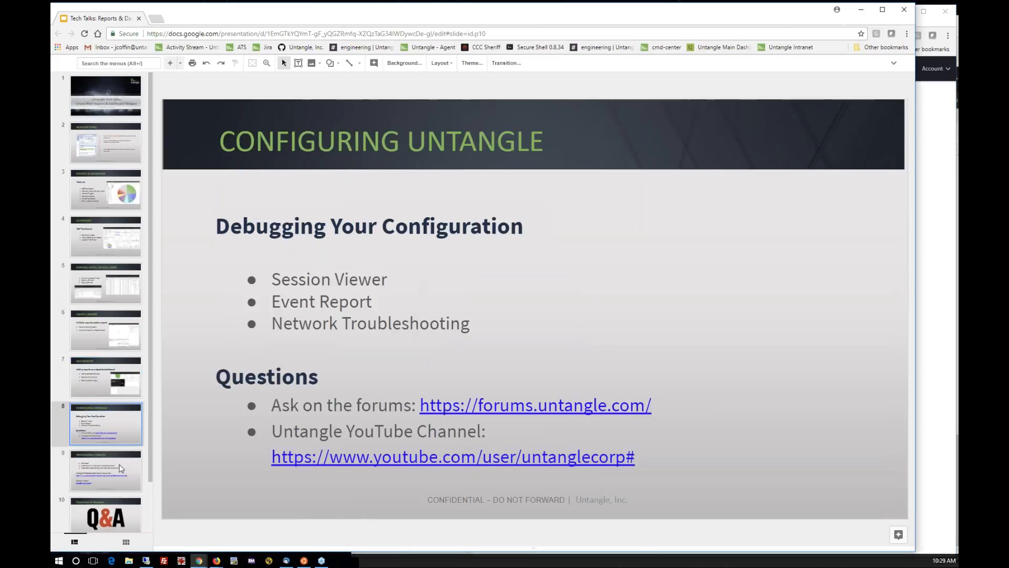
click(121, 468)
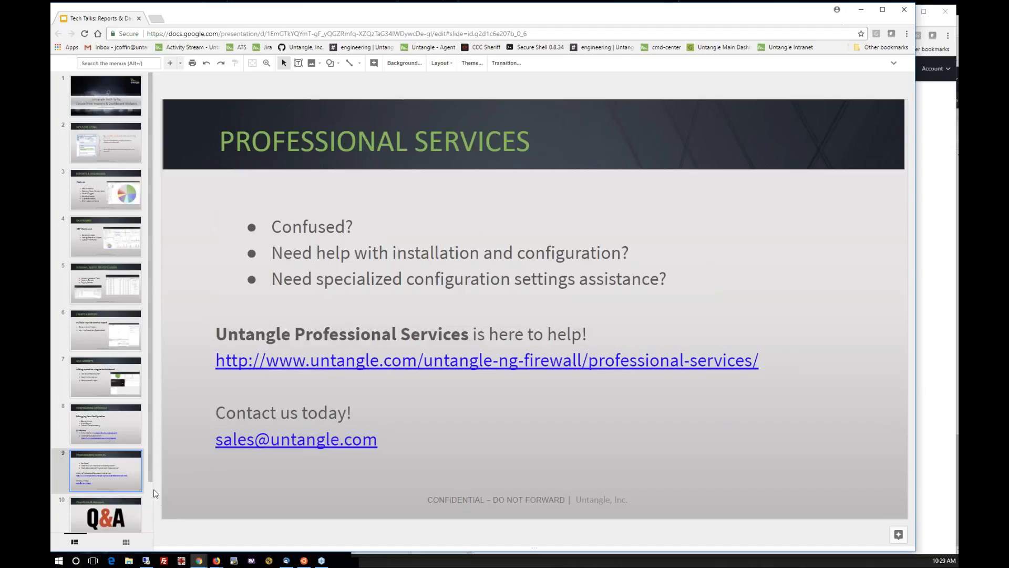
scroll(121, 507, down, 2)
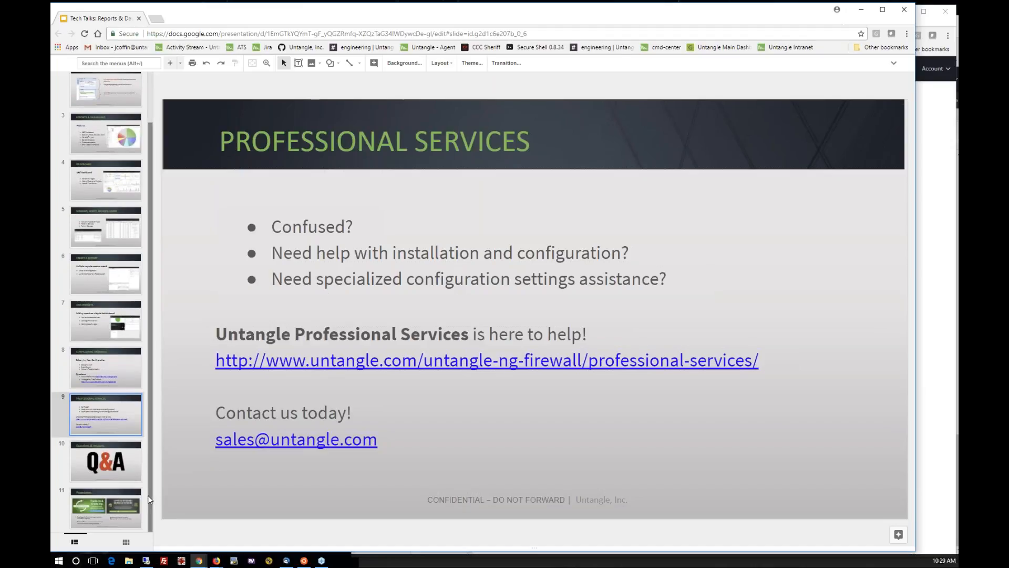
click(119, 507)
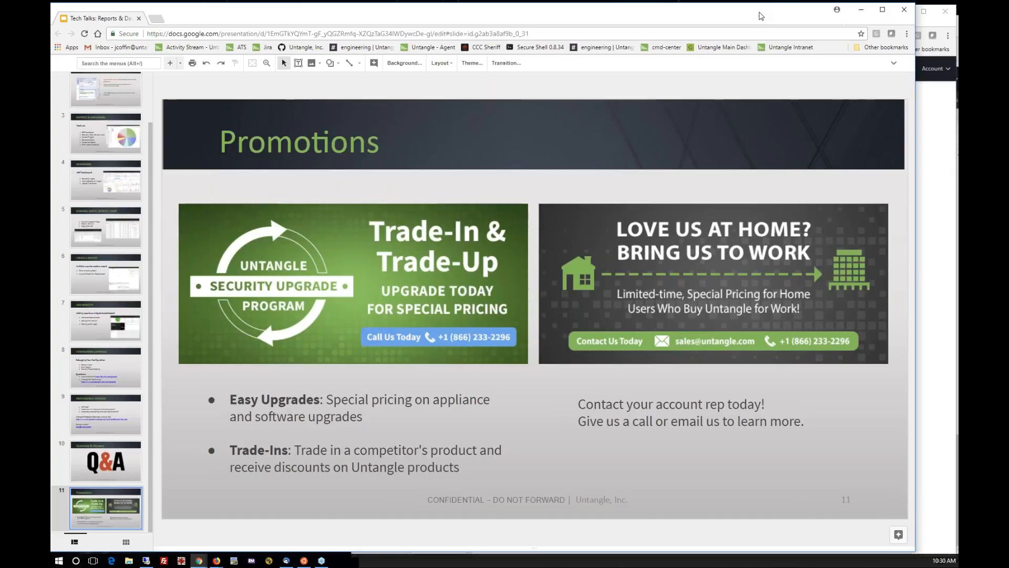
click(933, 27)
click(305, 10)
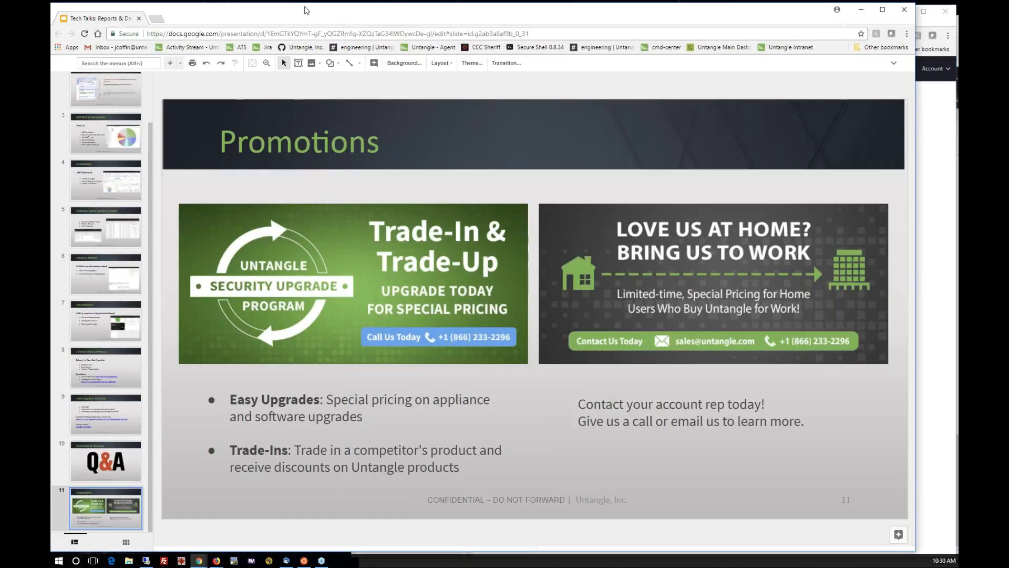